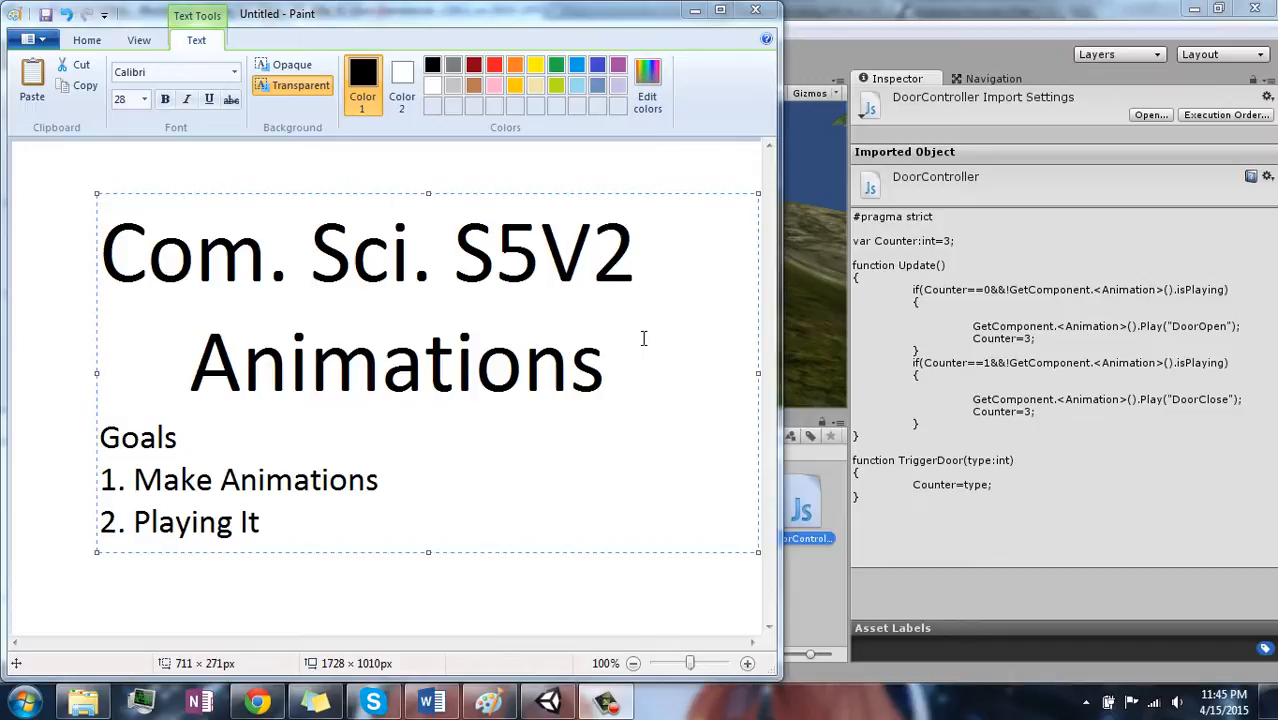
# - Switch to Unity and delete the DoorOpen animation clip from the Resources folder
pyautogui.click(826, 298)
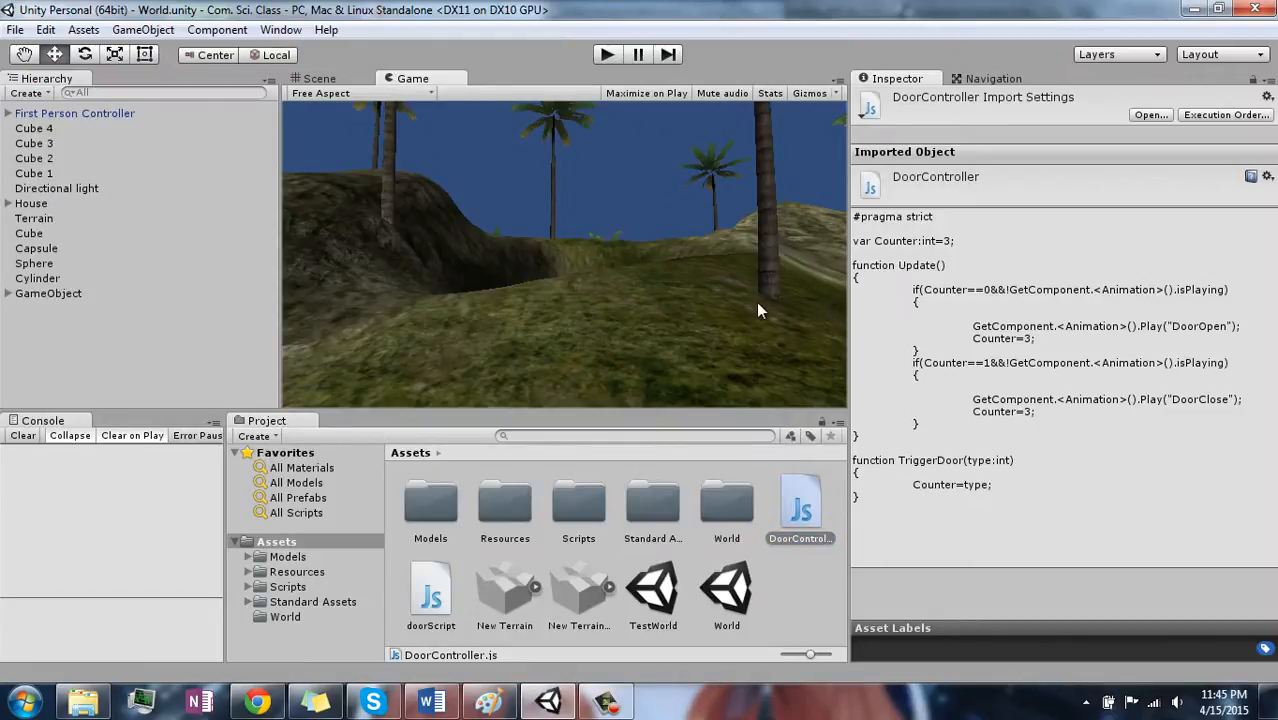
pyautogui.click(489, 514)
pyautogui.doubleClick(488, 510)
pyautogui.click(502, 508)
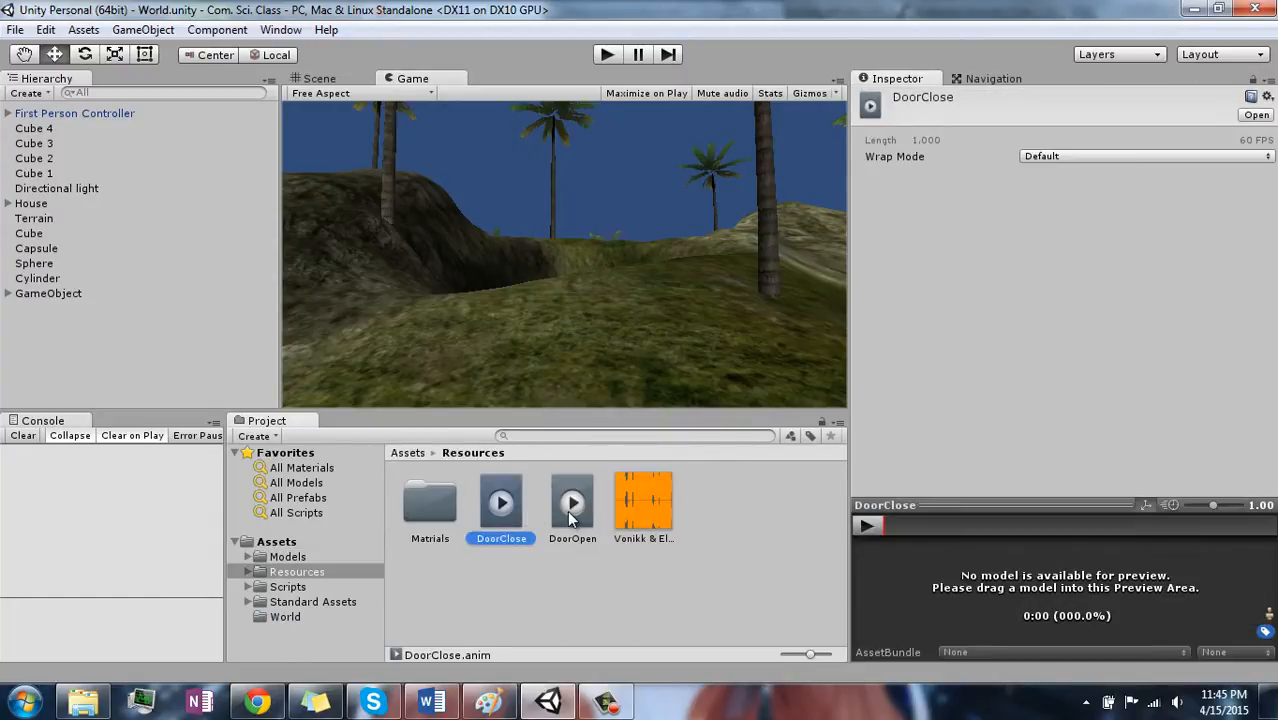
pyautogui.click(572, 514)
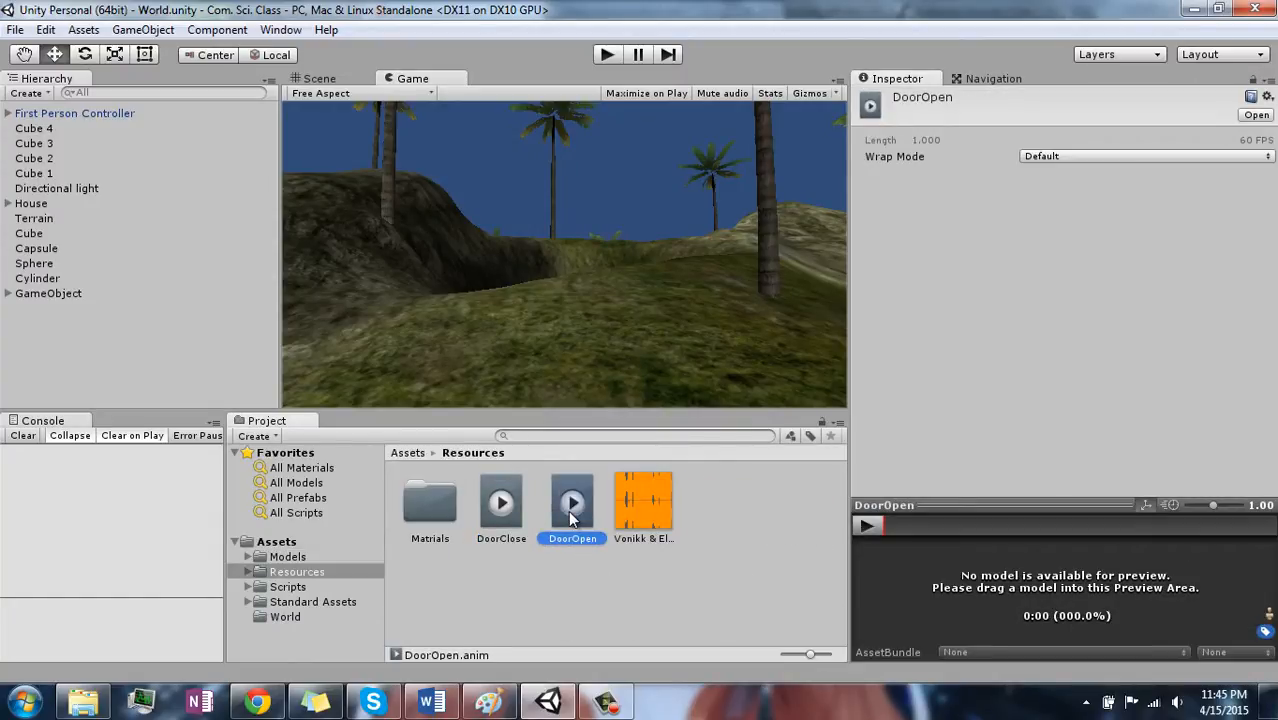
pyautogui.press('Delete')
pyautogui.press('Return')
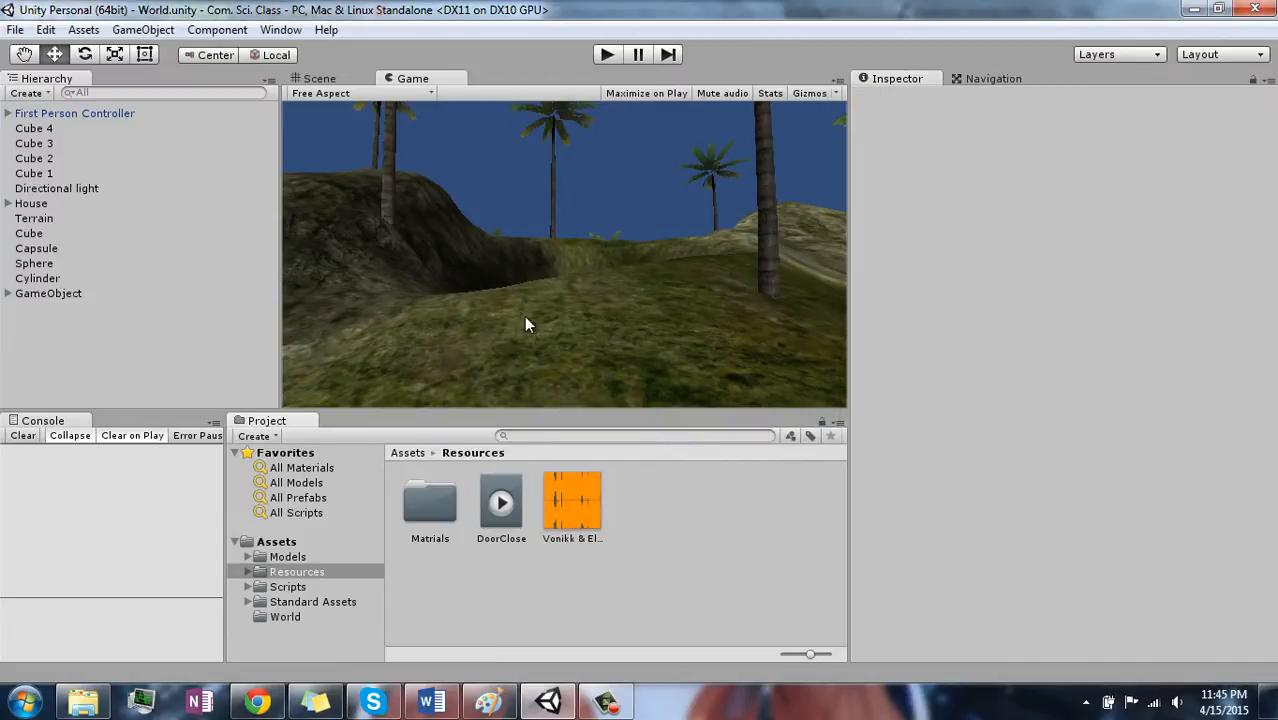
# - Show the Scene view and select the Door object inside House
pyautogui.click(344, 78)
pyautogui.moveTo(468, 206); pyautogui.dragTo(490, 265, button='right')
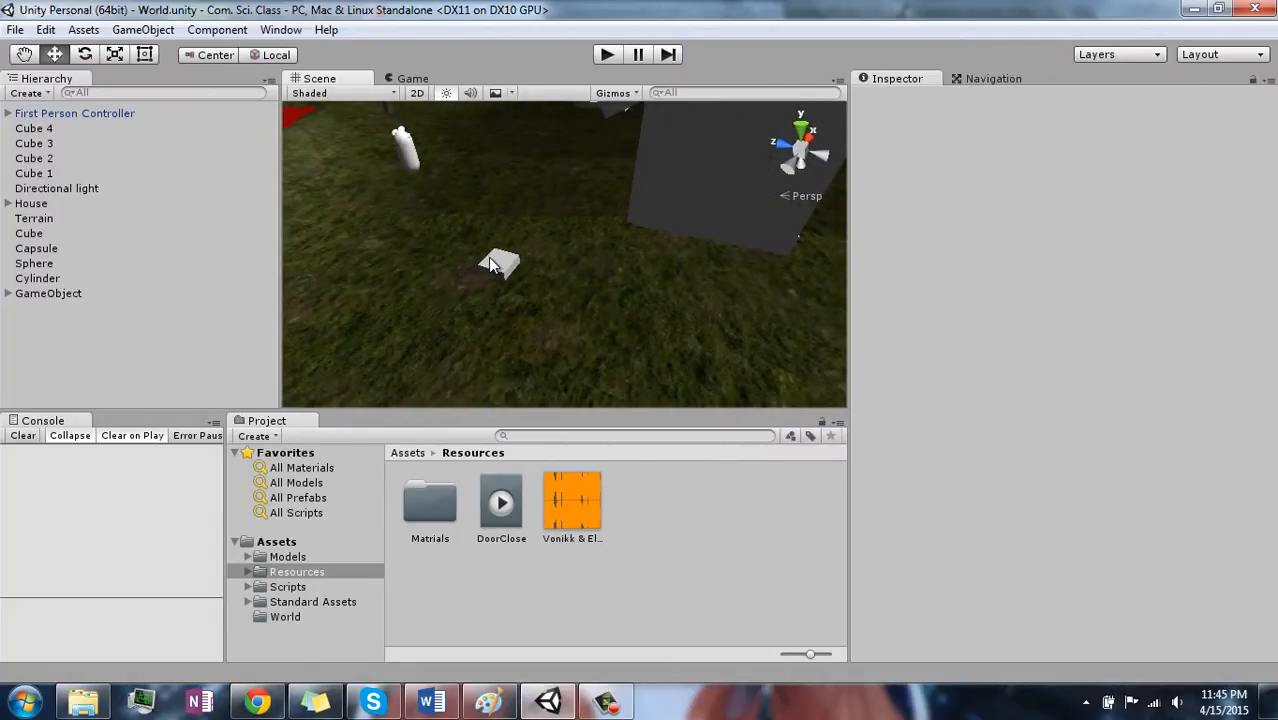
pyautogui.click(490, 265)
pyautogui.moveTo(635, 275); pyautogui.dragTo(675, 239, button='right')
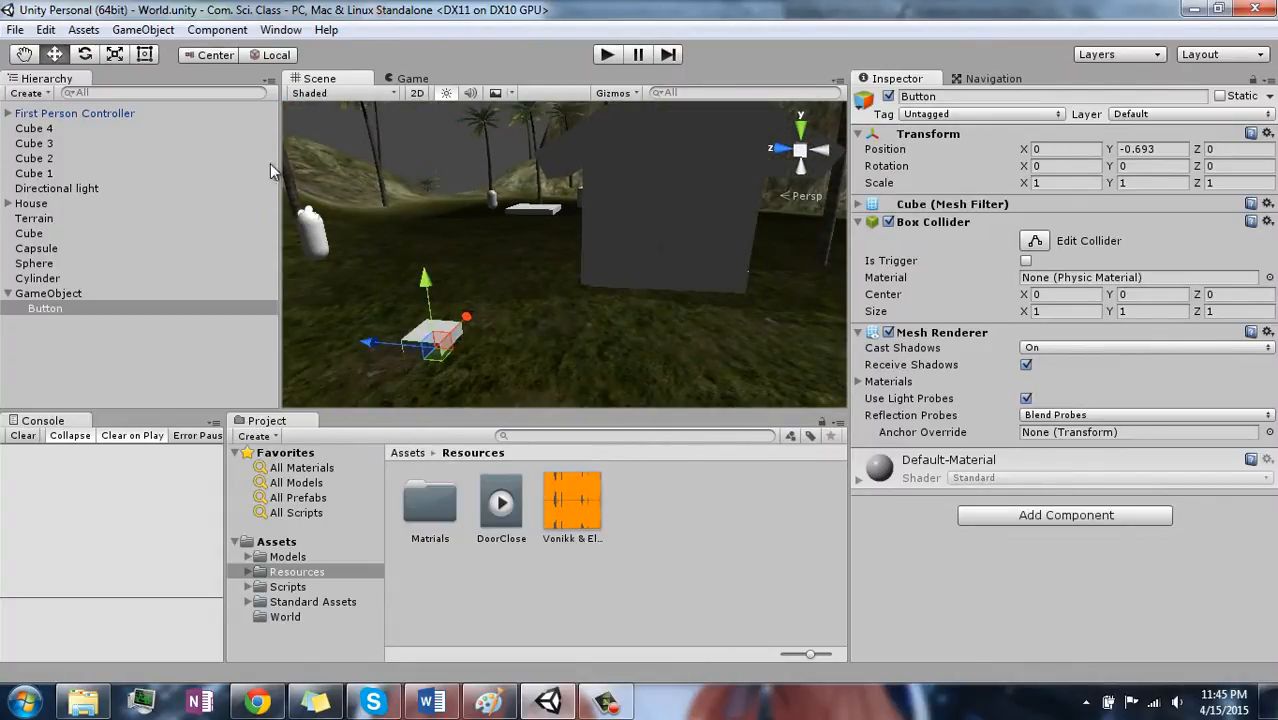
pyautogui.click(664, 234)
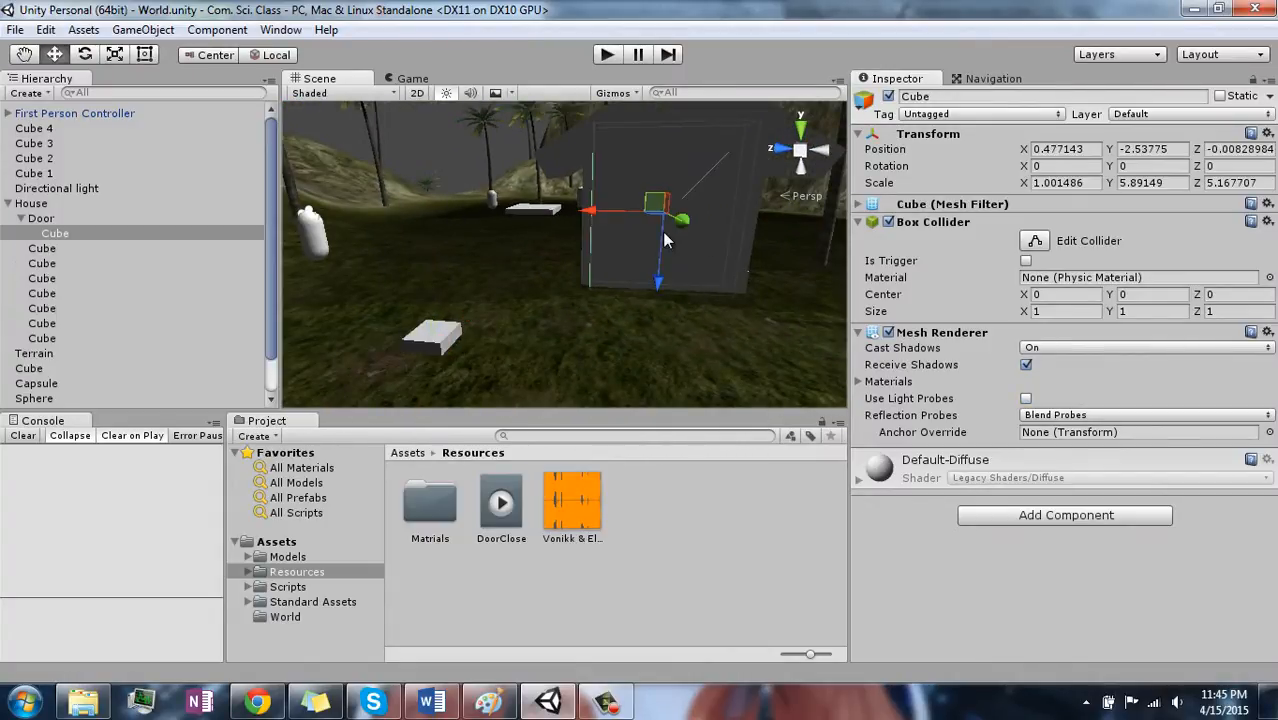
pyautogui.moveTo(605, 366); pyautogui.dragTo(615, 292, button='right')
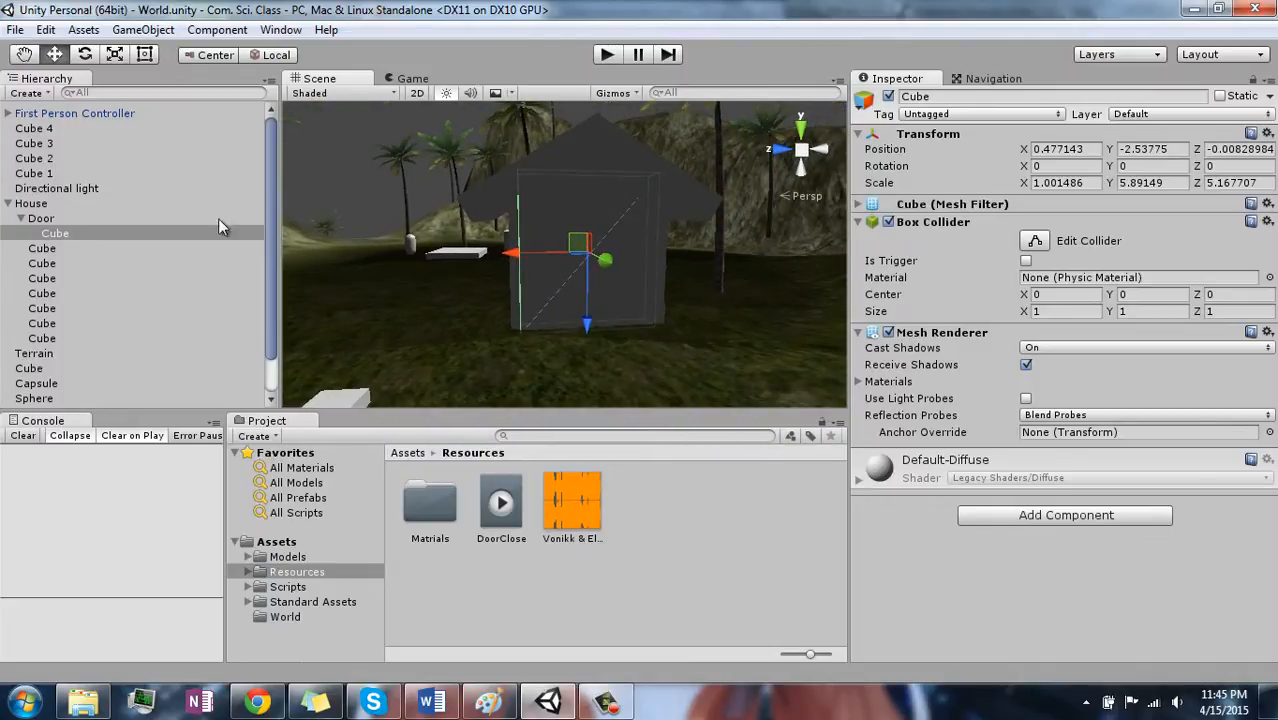
pyautogui.click(38, 219)
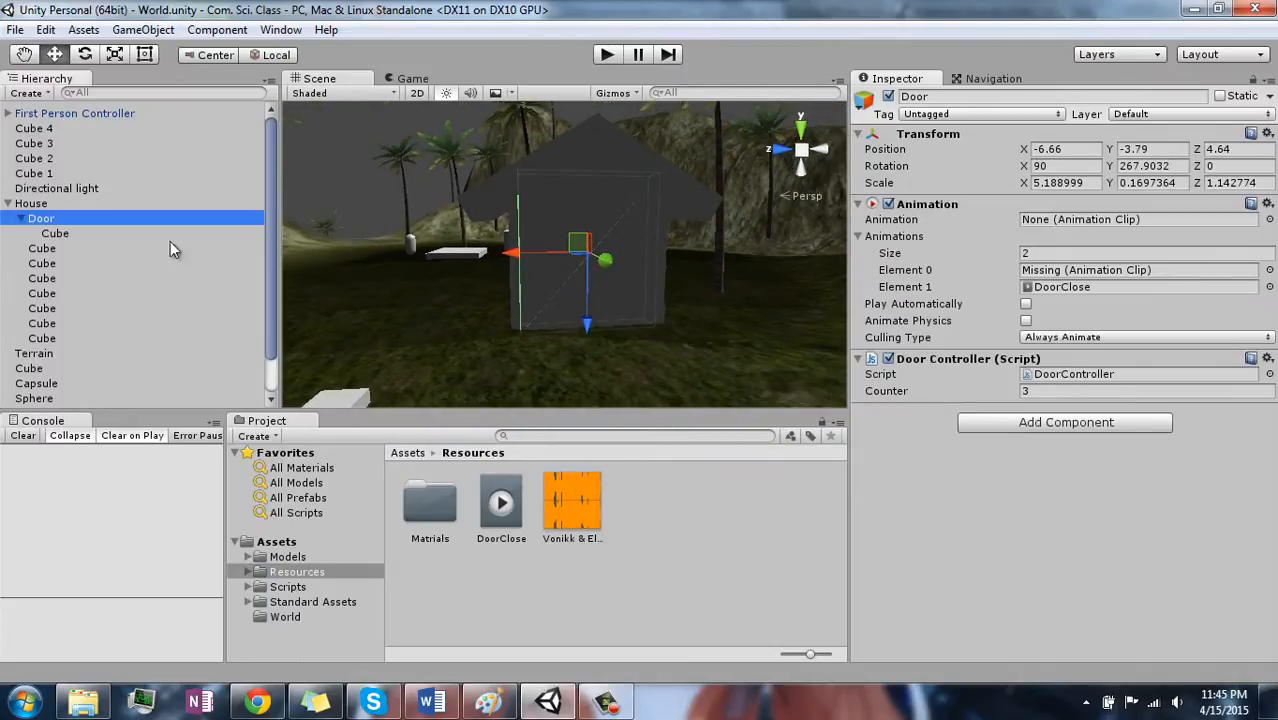
# - Set the transform handle position to Pivot for the Door, keeping the handle rotation on Local
pyautogui.moveTo(467, 292)
pyautogui.mouseDown(button='right')
pyautogui.moveTo(476, 243)
pyautogui.moveTo(479, 268)
pyautogui.moveTo(439, 285)
pyautogui.moveTo(469, 309)
pyautogui.mouseUp(button='right')
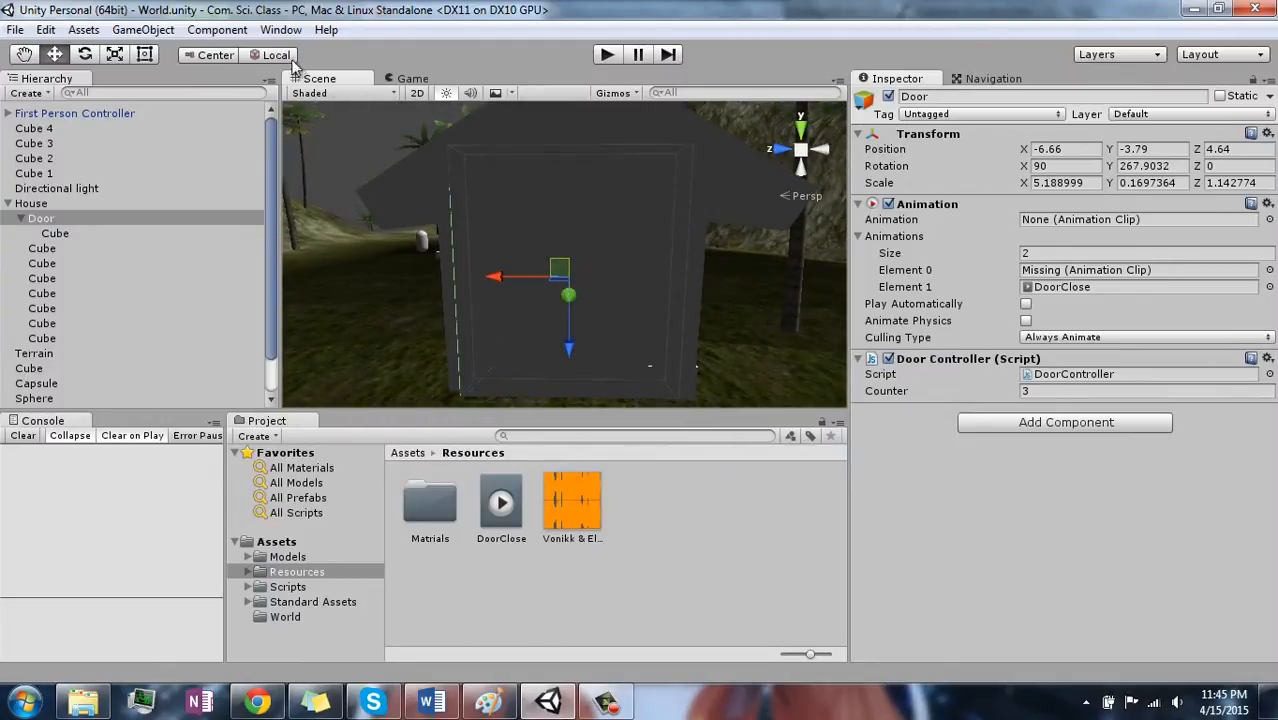
pyautogui.click(252, 56)
pyautogui.click(249, 57)
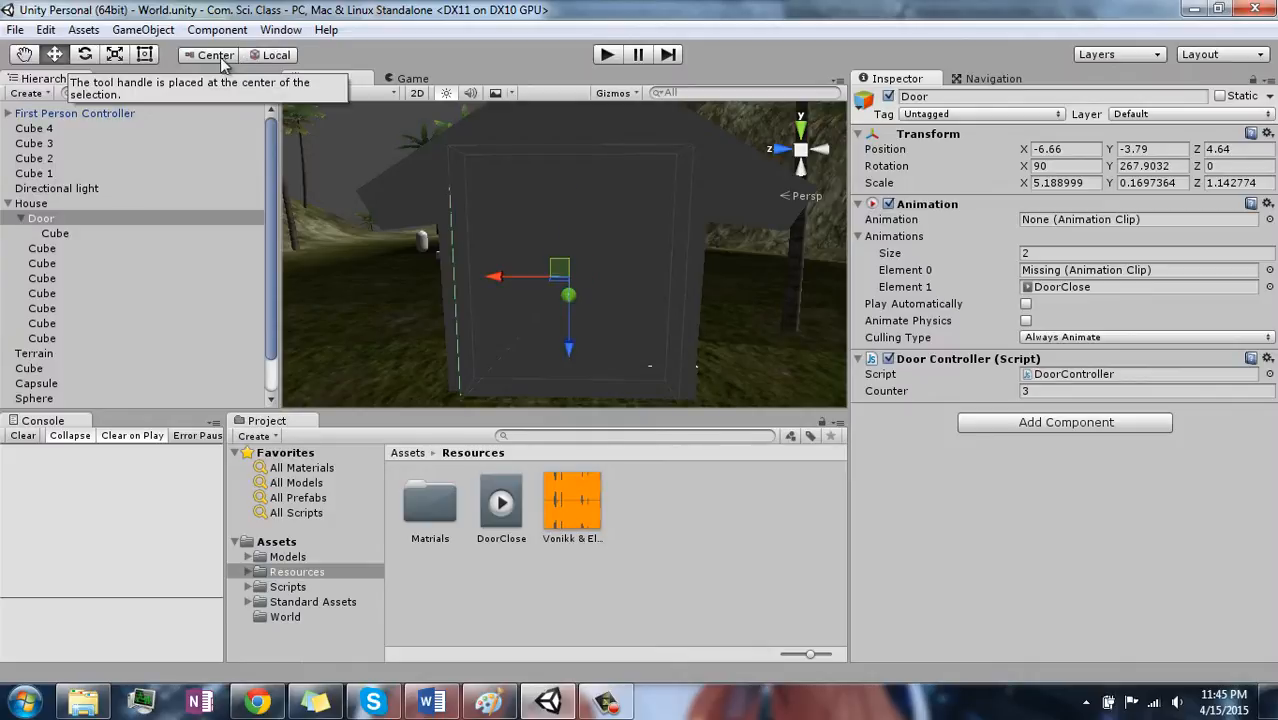
pyautogui.click(210, 57)
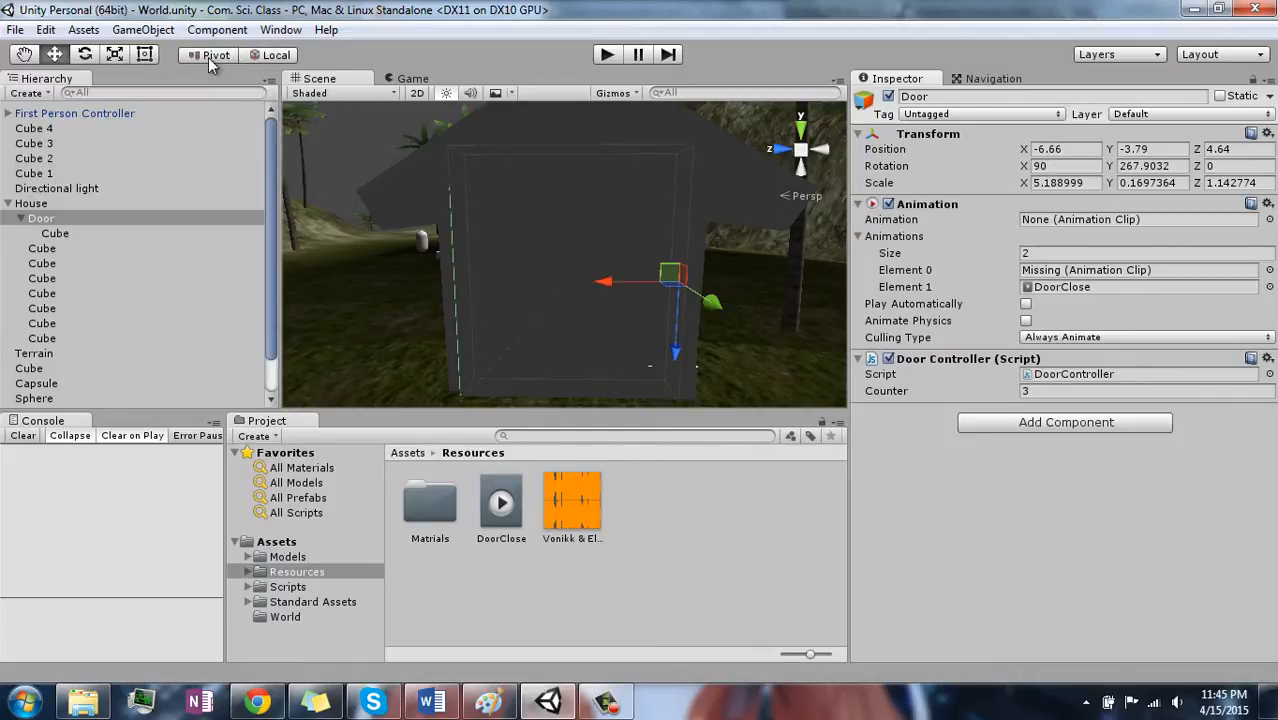
pyautogui.keyDown('alt'); pyautogui.moveTo(469, 244); pyautogui.dragTo(567, 291); pyautogui.keyUp('alt')
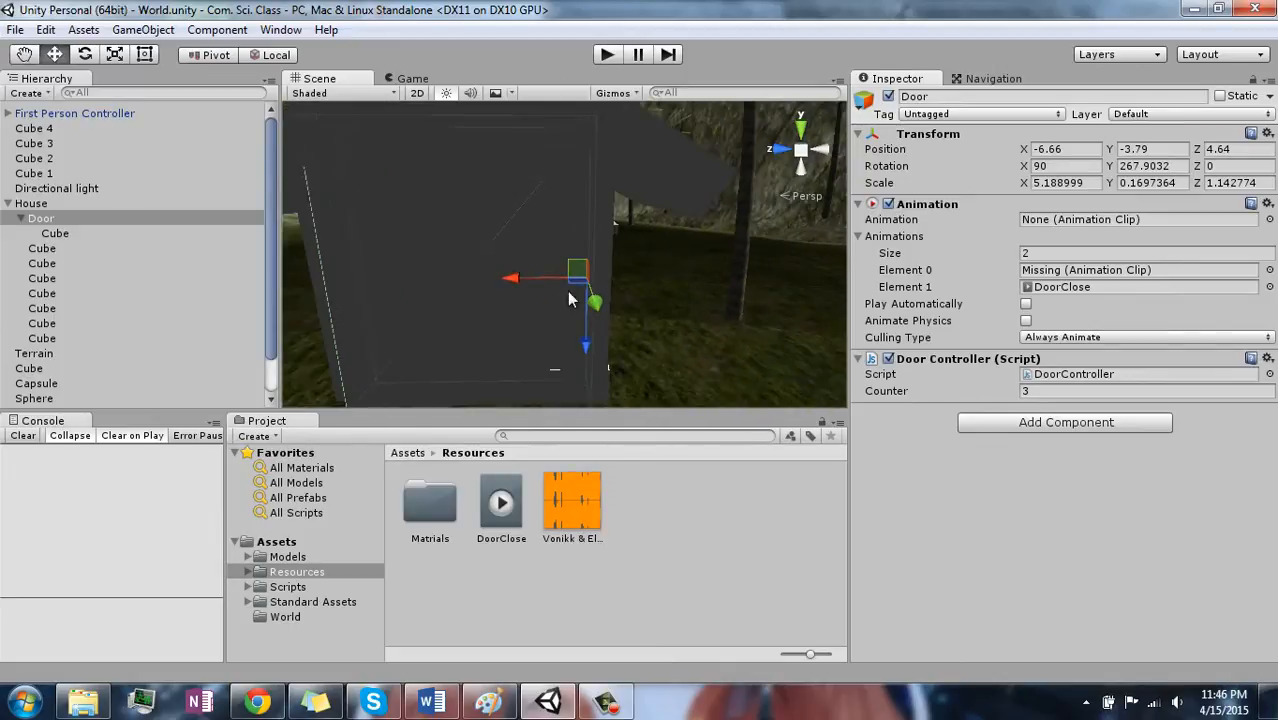
pyautogui.scroll(-6, 543, 310)
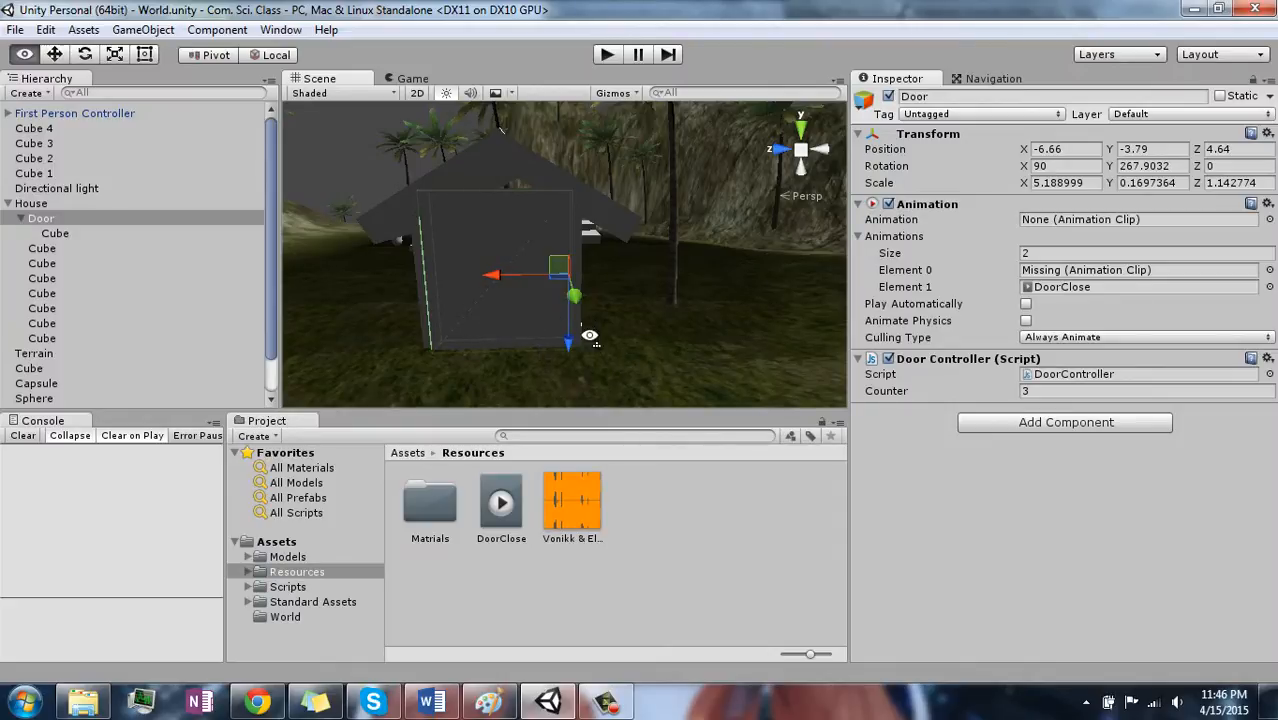
pyautogui.keyDown('alt'); pyautogui.moveTo(592, 334); pyautogui.dragTo(664, 345); pyautogui.keyUp('alt')
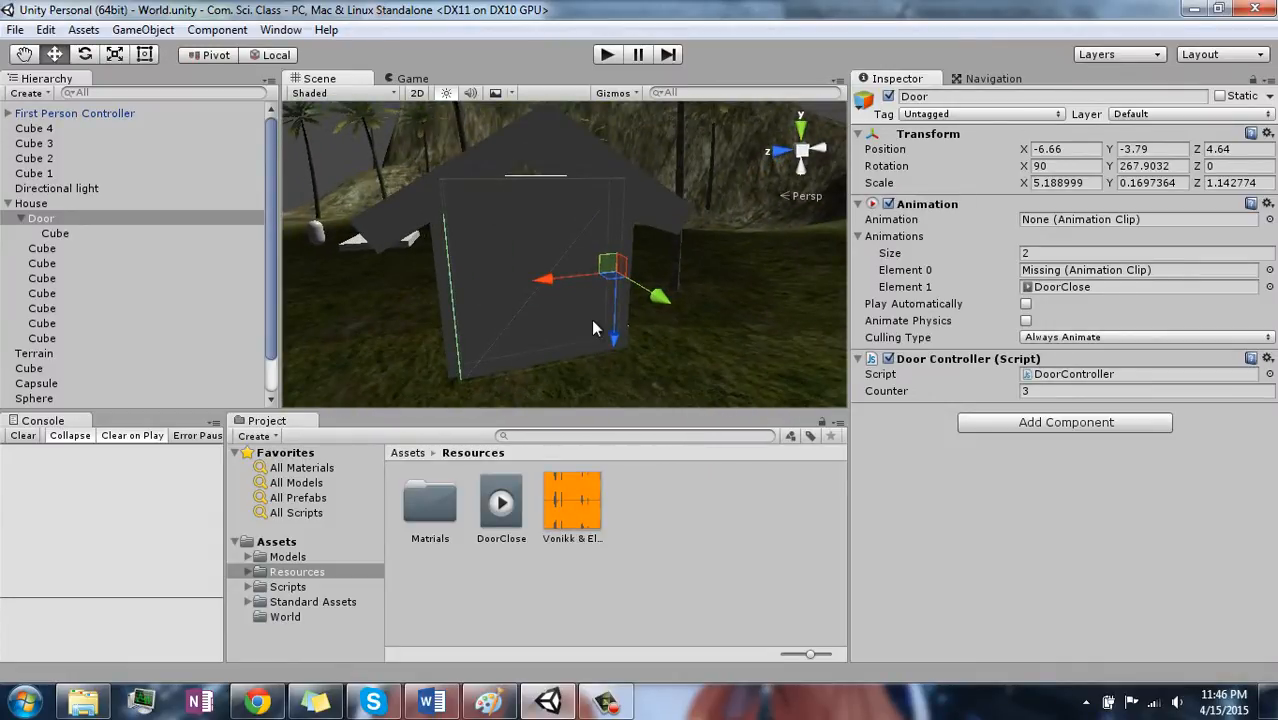
pyautogui.keyDown('alt'); pyautogui.moveTo(550, 370); pyautogui.dragTo(542, 275); pyautogui.keyUp('alt')
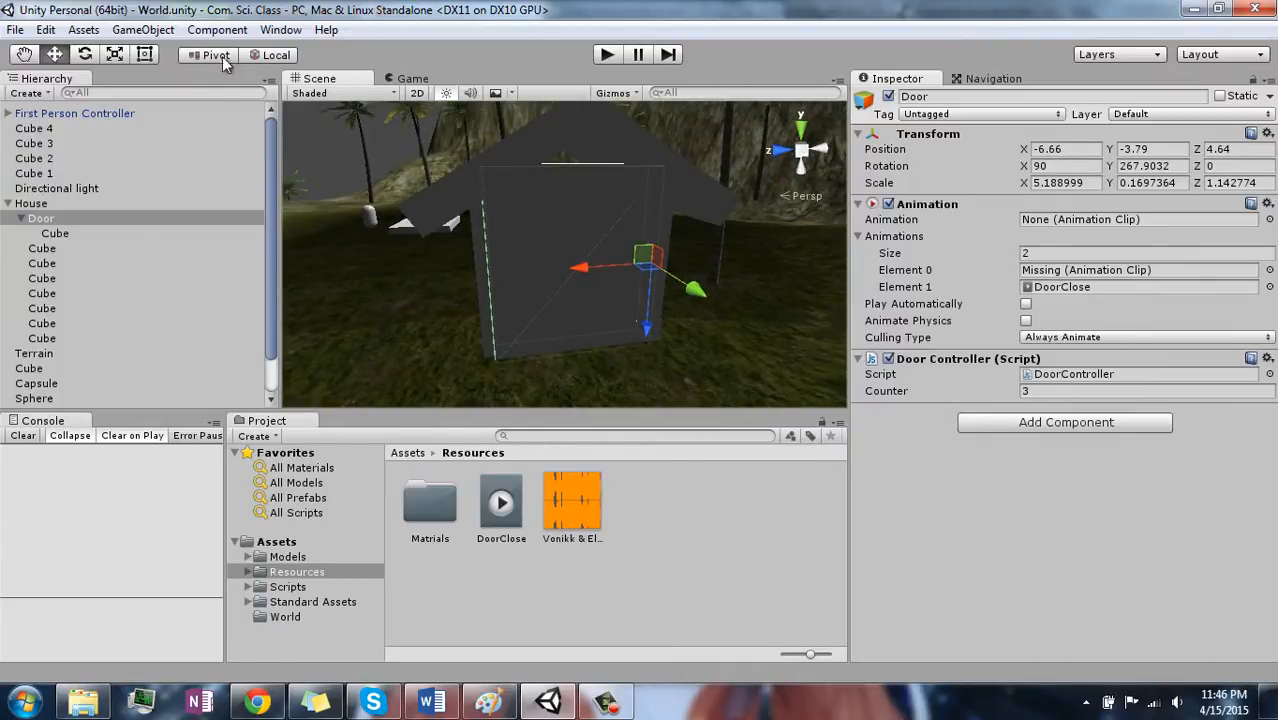
# - Open the Animation window for the Door and shrink it so the house stays in view
pyautogui.click(124, 32)
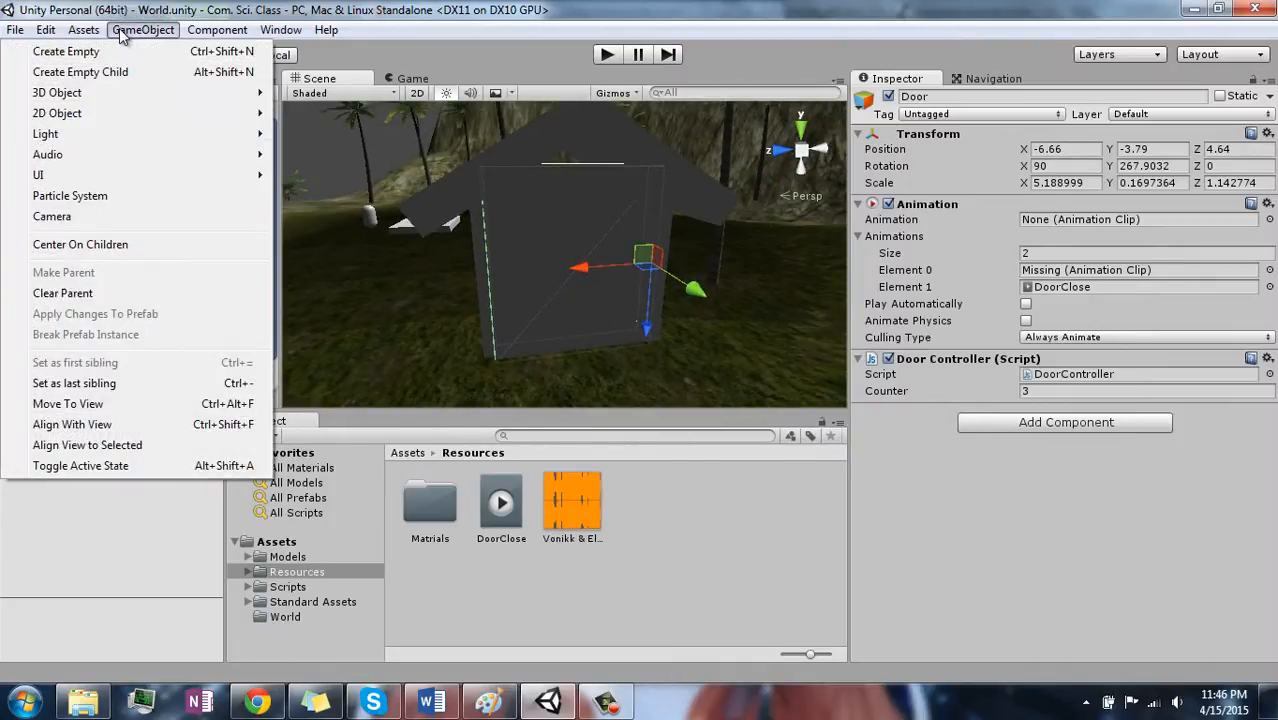
pyautogui.moveTo(216, 30)
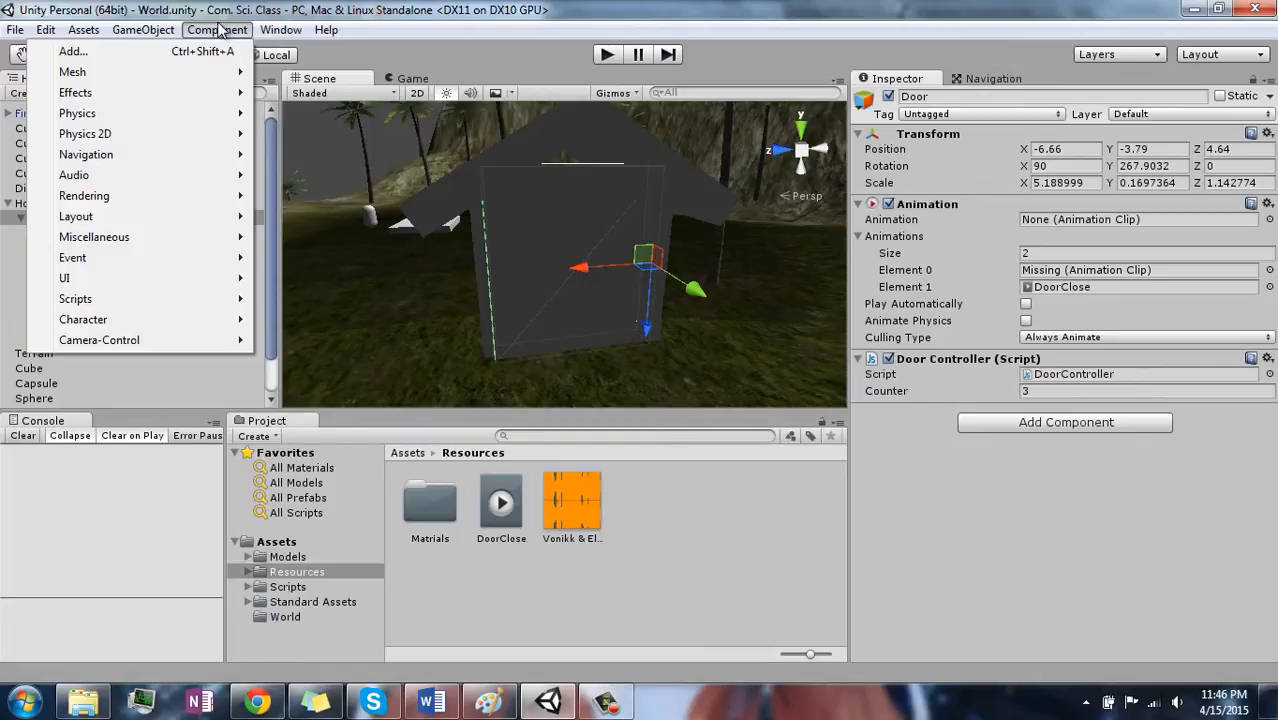
pyautogui.moveTo(280, 30)
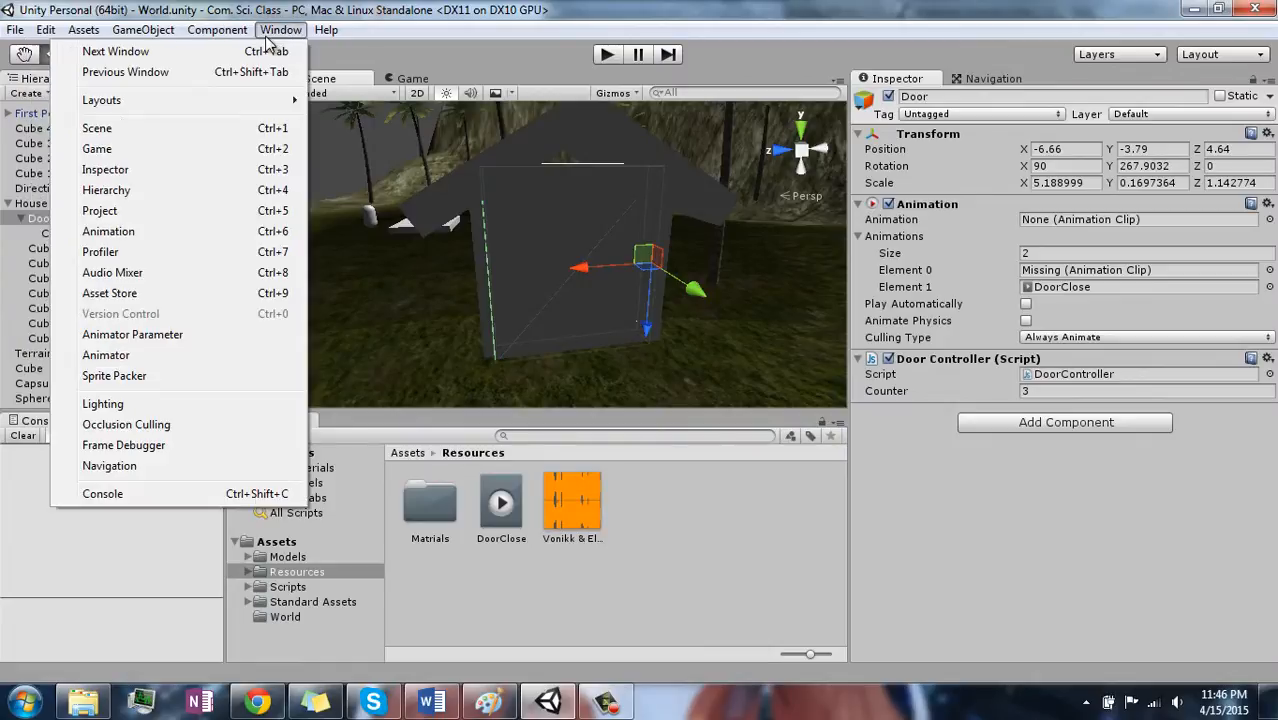
pyautogui.click(179, 232)
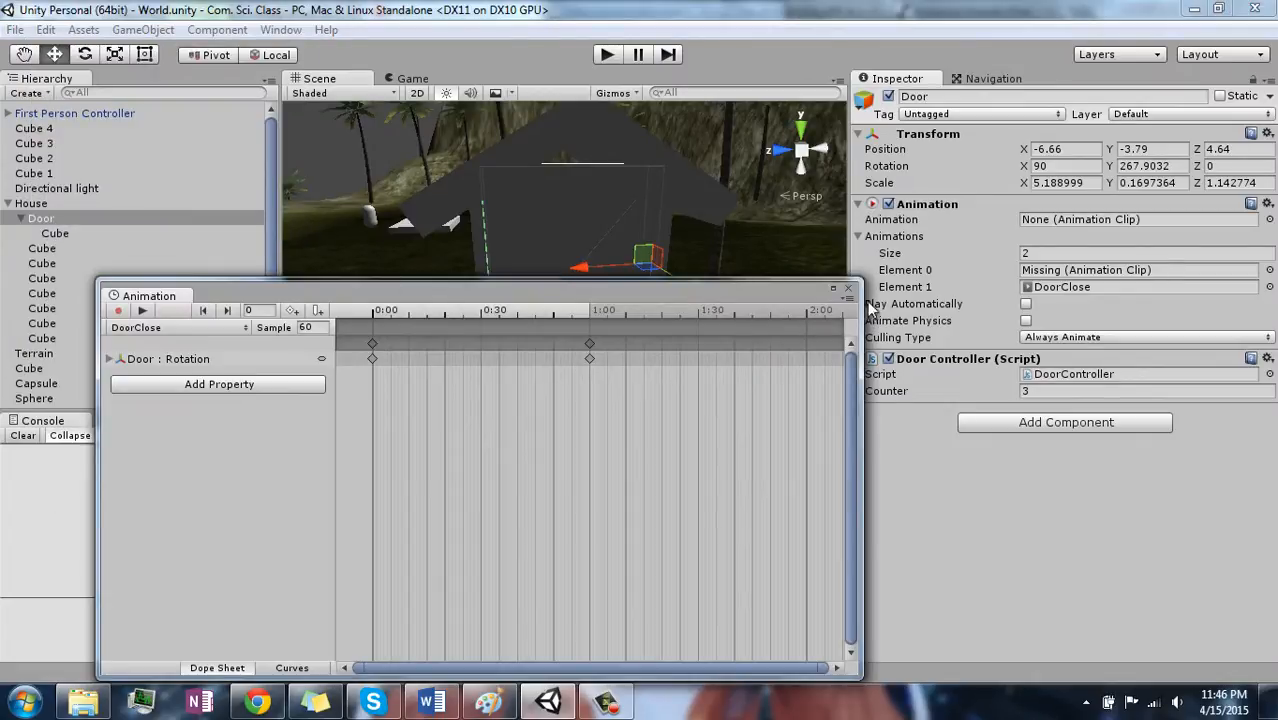
pyautogui.moveTo(856, 286); pyautogui.dragTo(768, 395)
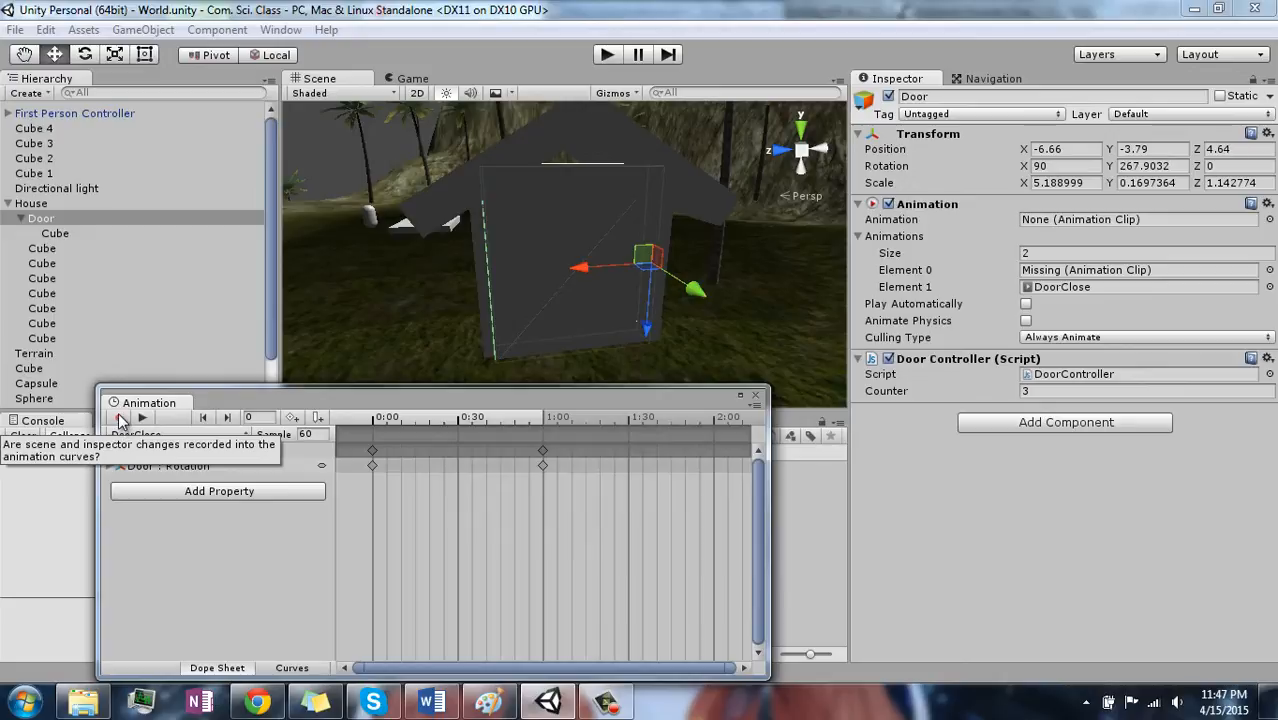
# - Turn on animation recording and delete both Door rotation keyframes from the DoorClose clip
pyautogui.click(119, 418)
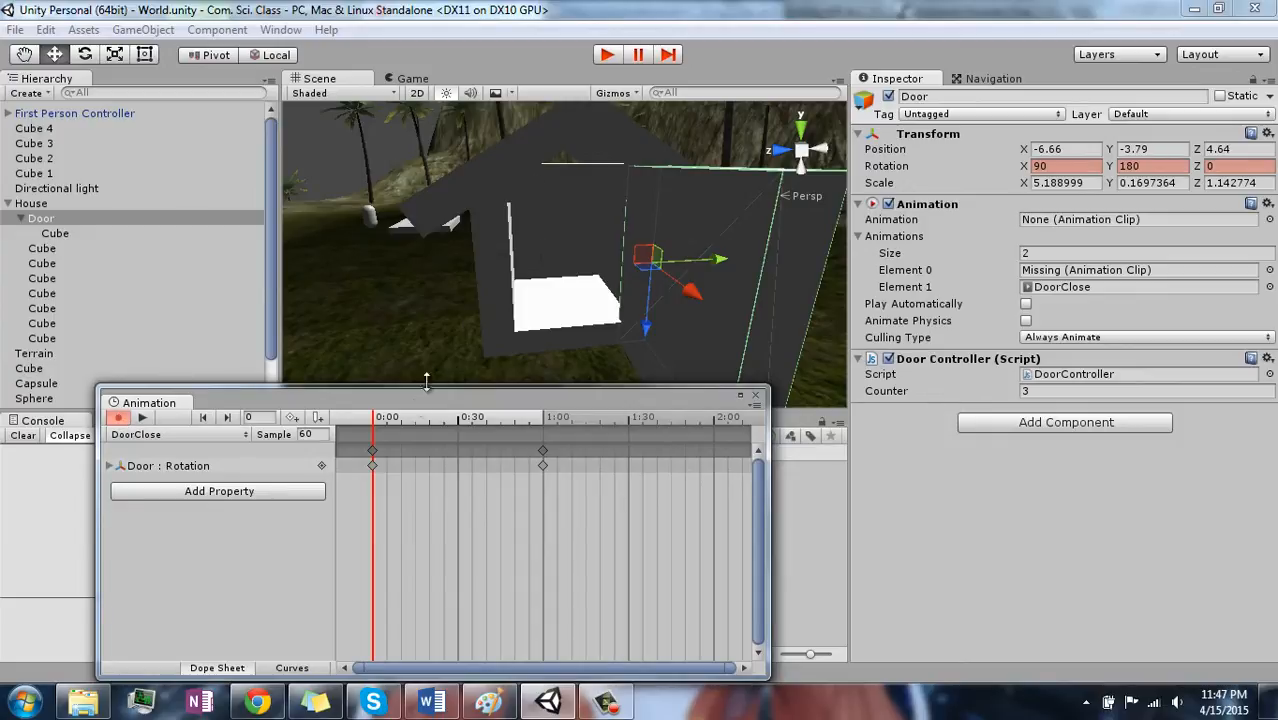
pyautogui.click(545, 450)
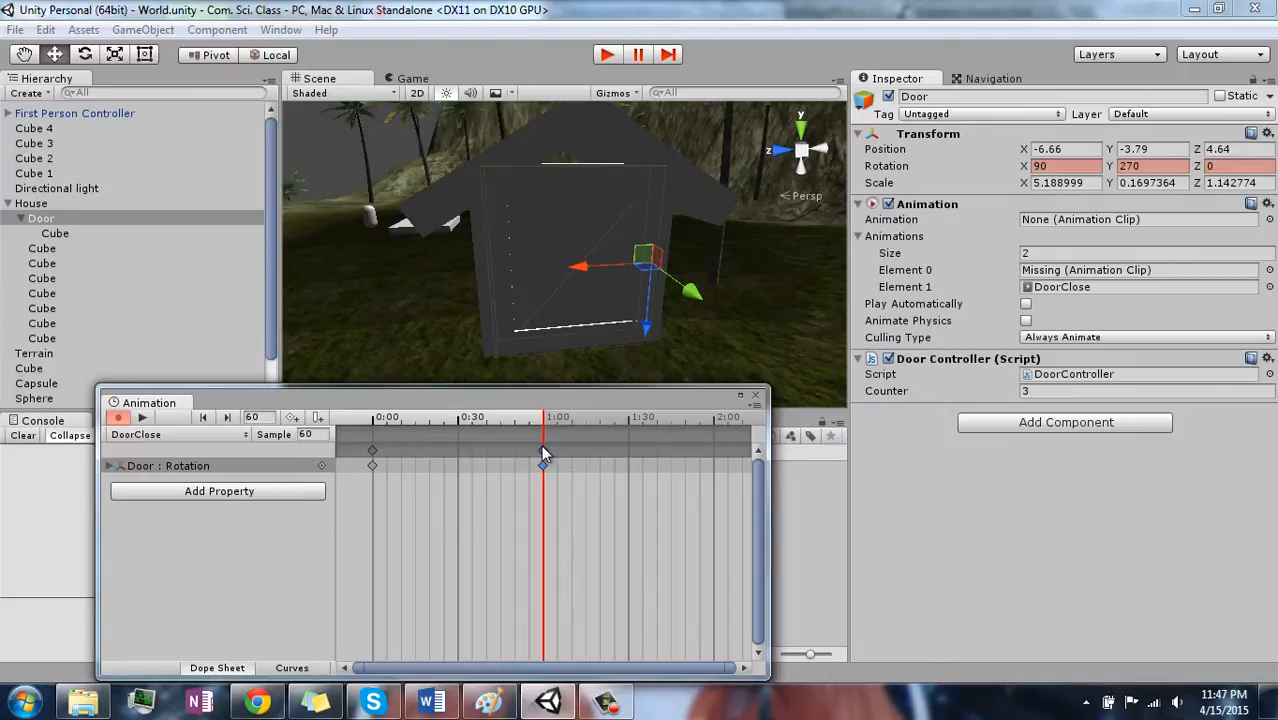
pyautogui.press('Delete')
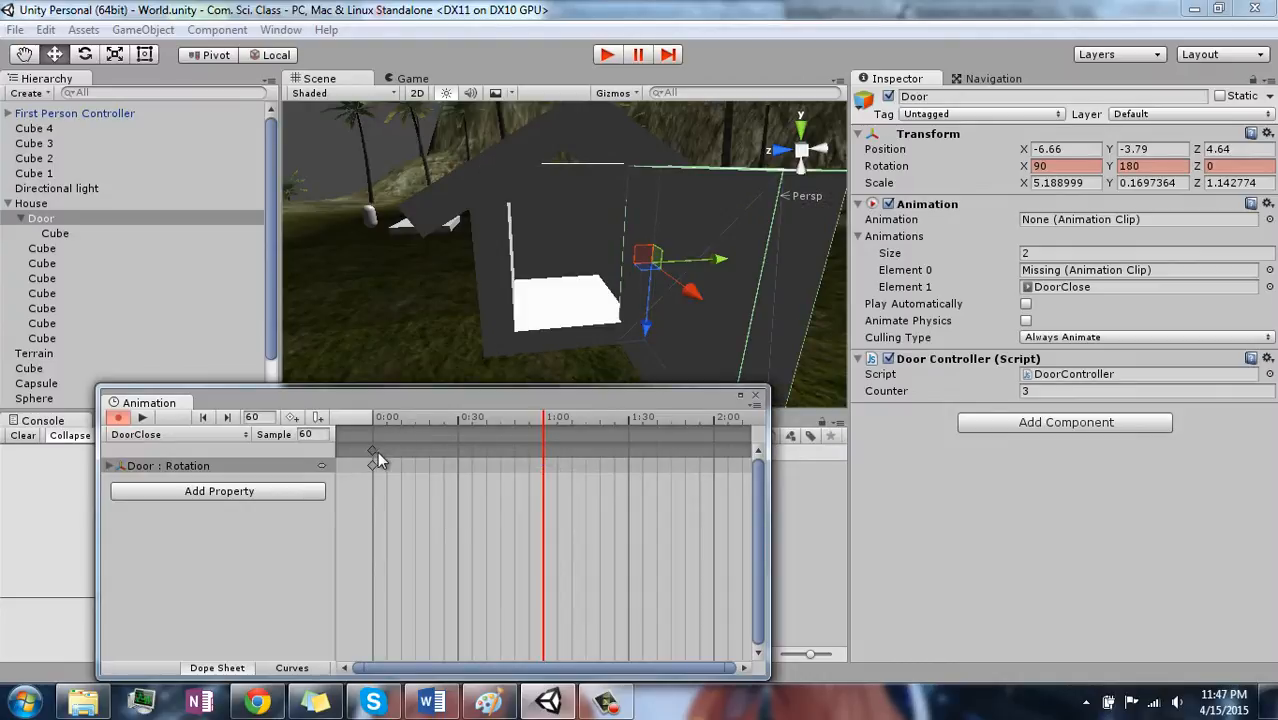
pyautogui.click(374, 452)
pyautogui.press('Delete')
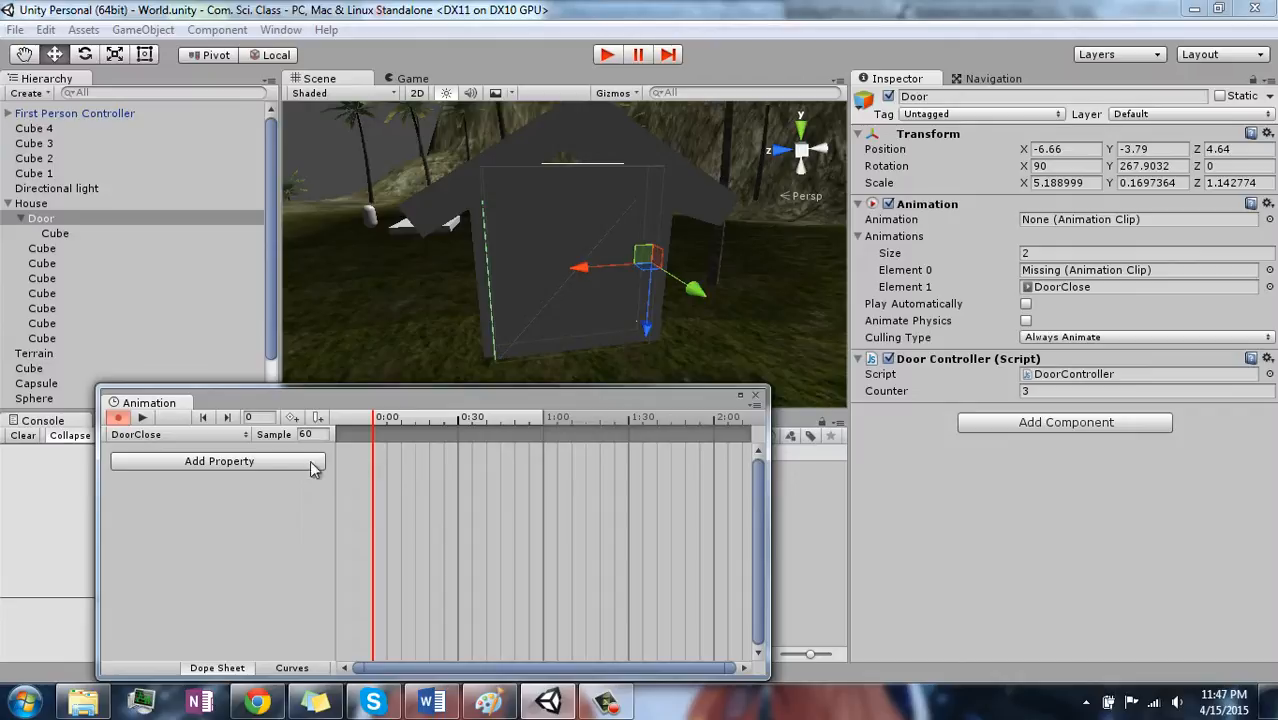
# - Add the Door's Transform Rotation property to the DoorClose clip
pyautogui.click(281, 469)
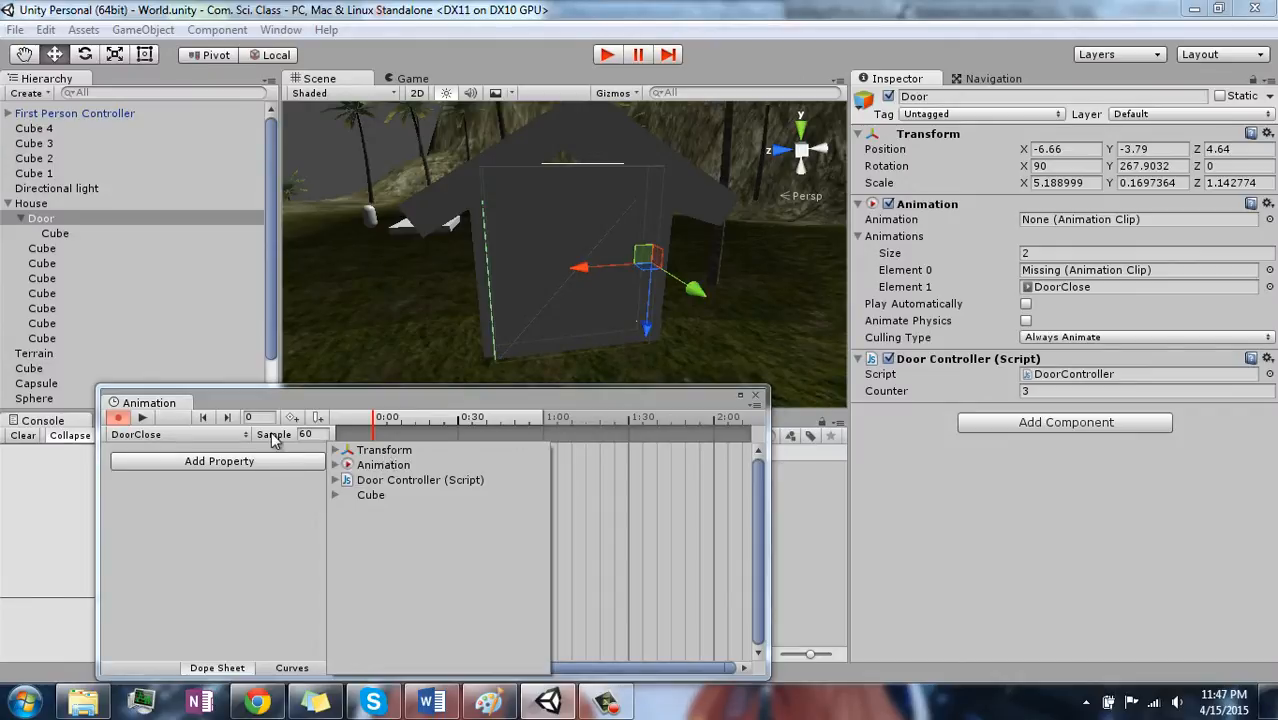
pyautogui.click(336, 450)
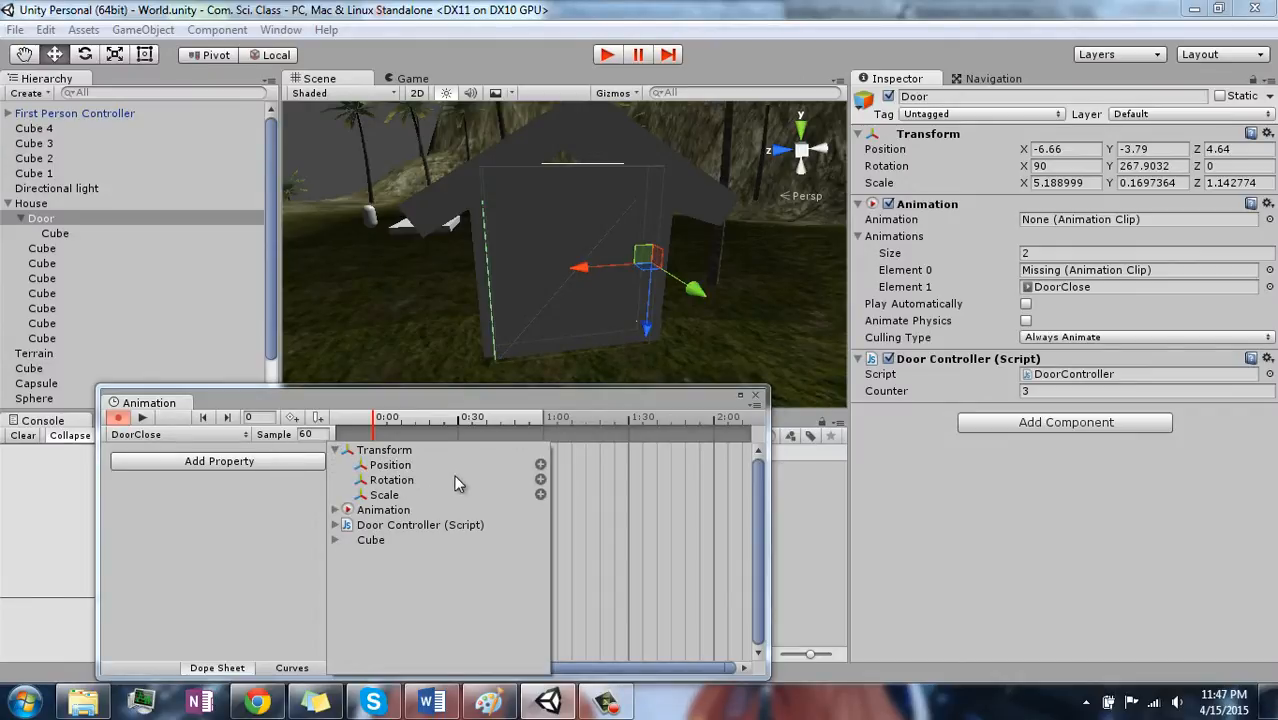
pyautogui.click(541, 480)
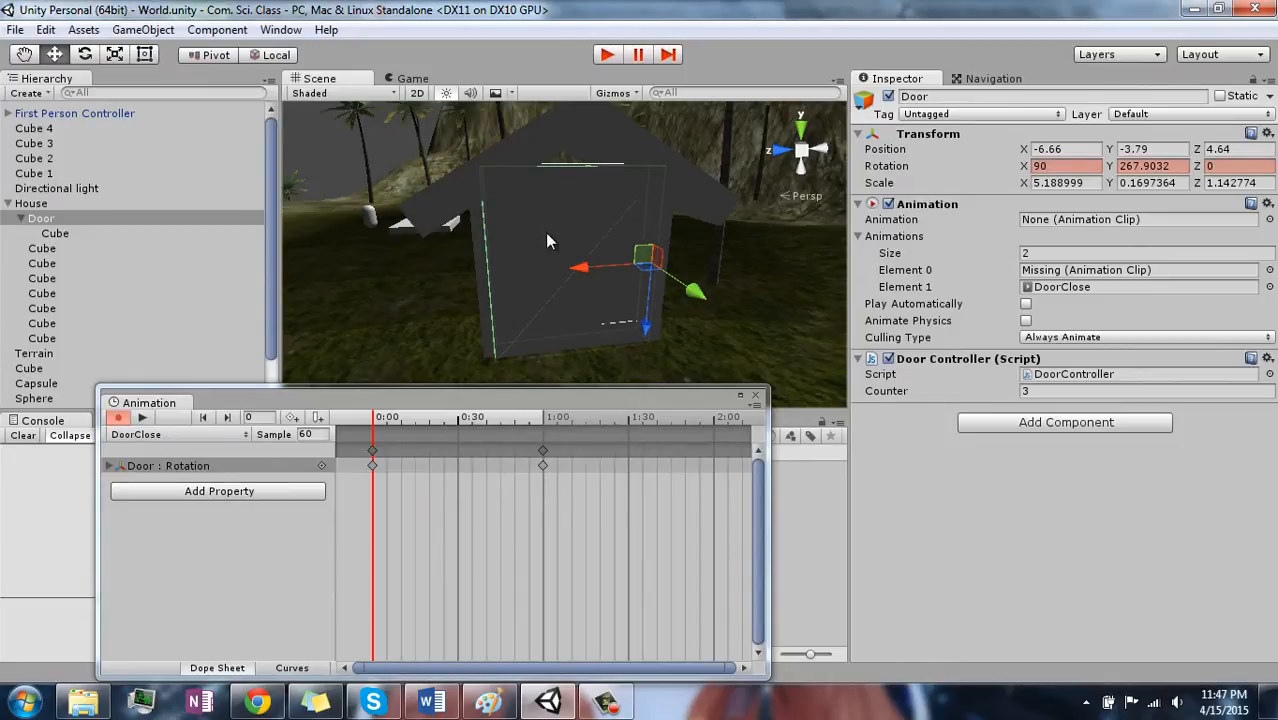
# - Try a Y rotation of 180 on the Door at the 0:00 keyframe and replace it with 270
pyautogui.keyDown('alt'); pyautogui.moveTo(546, 232); pyautogui.dragTo(584, 316); pyautogui.keyUp('alt')
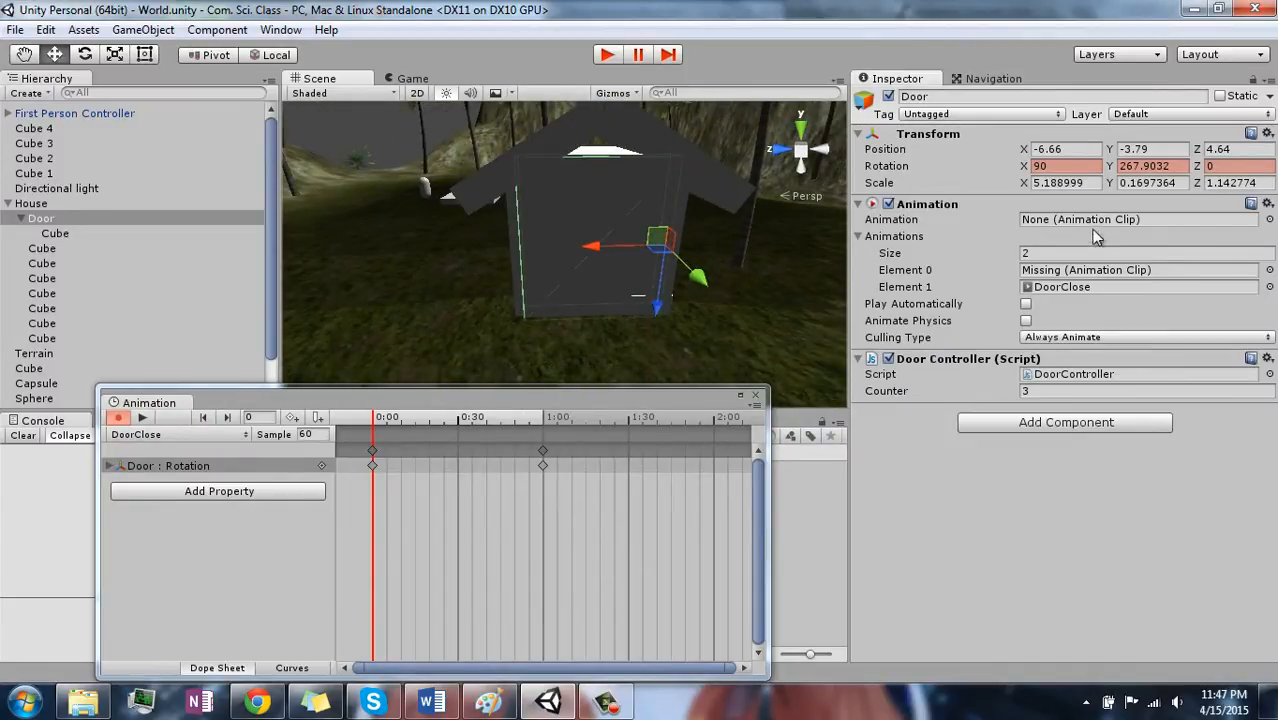
pyautogui.click(1160, 166)
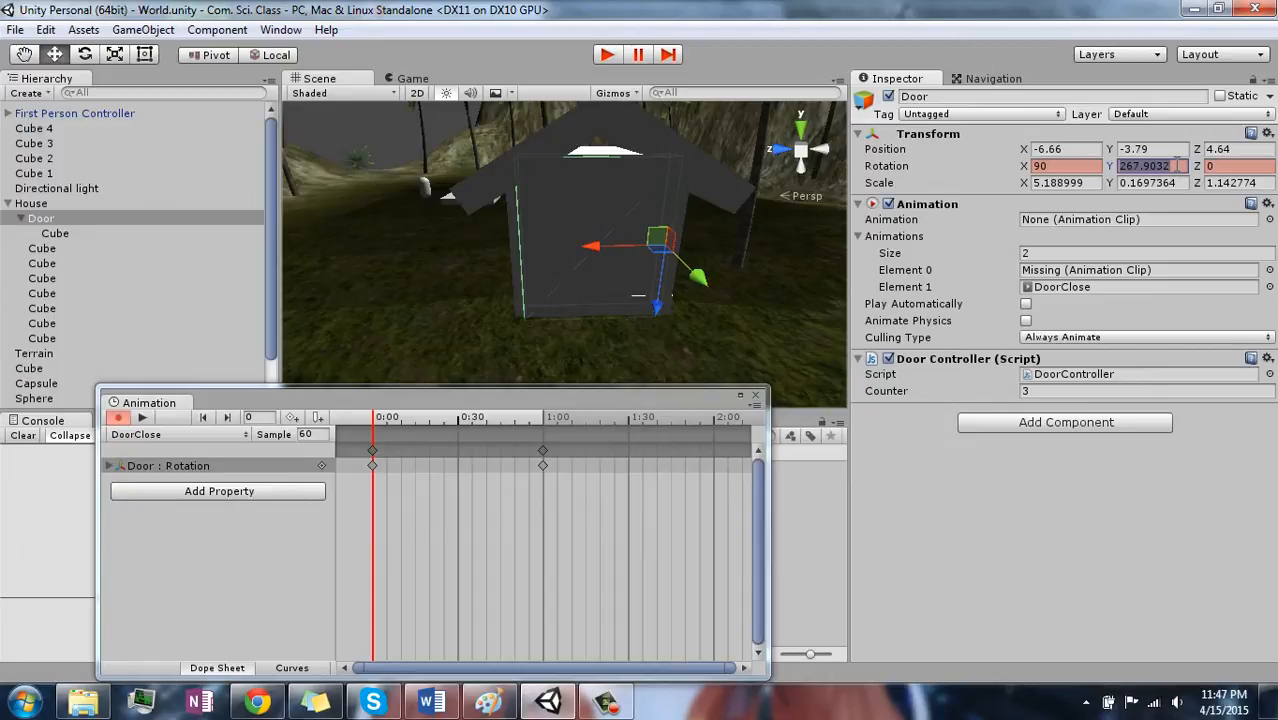
pyautogui.write('180')
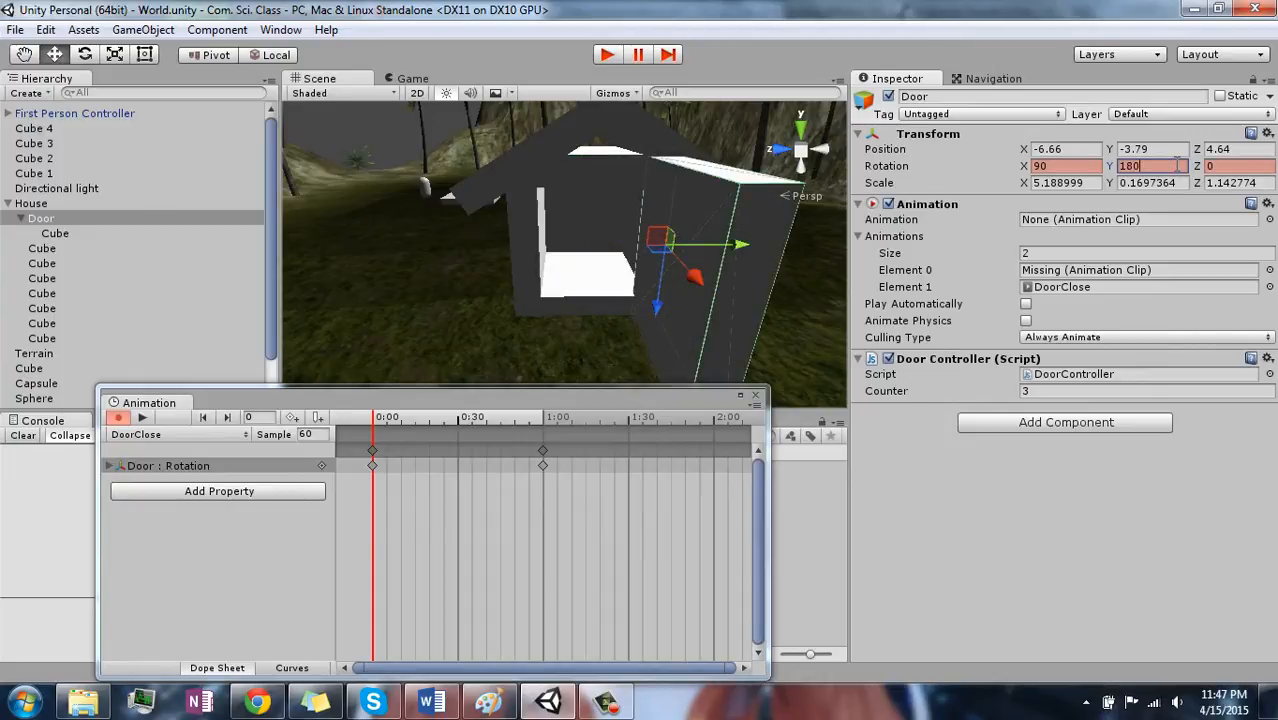
pyautogui.press('Return')
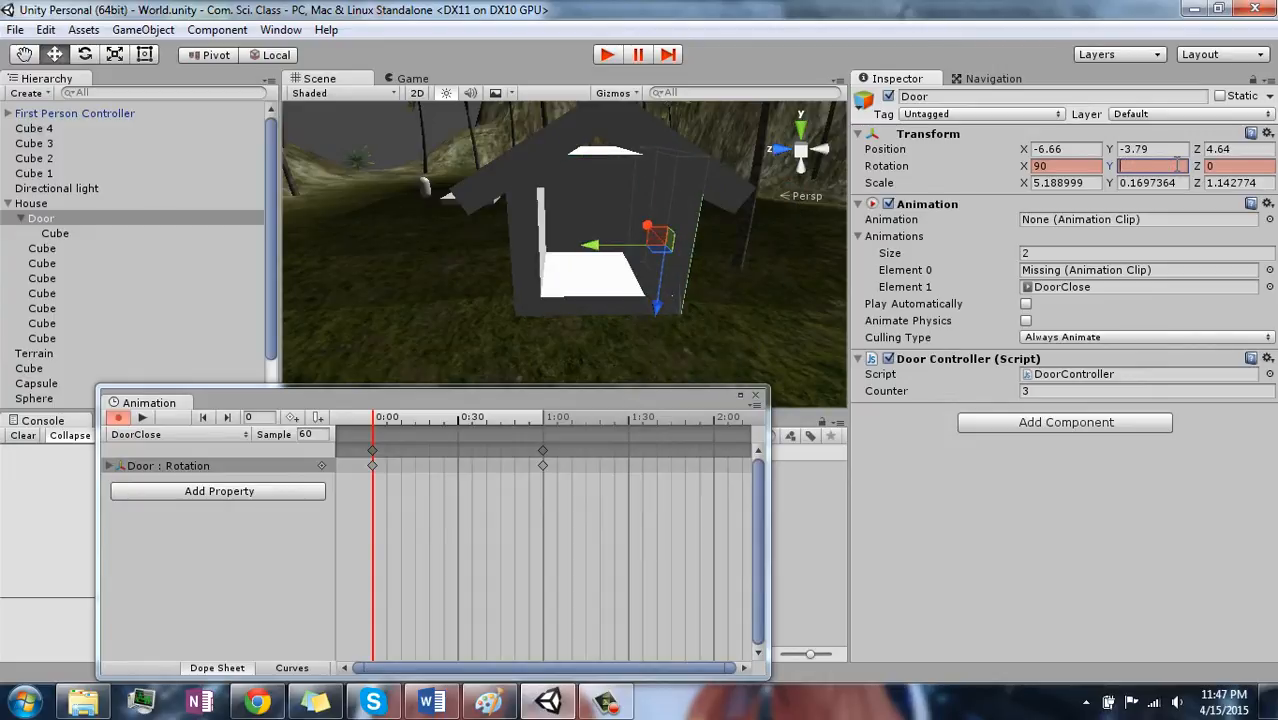
pyautogui.write('270')
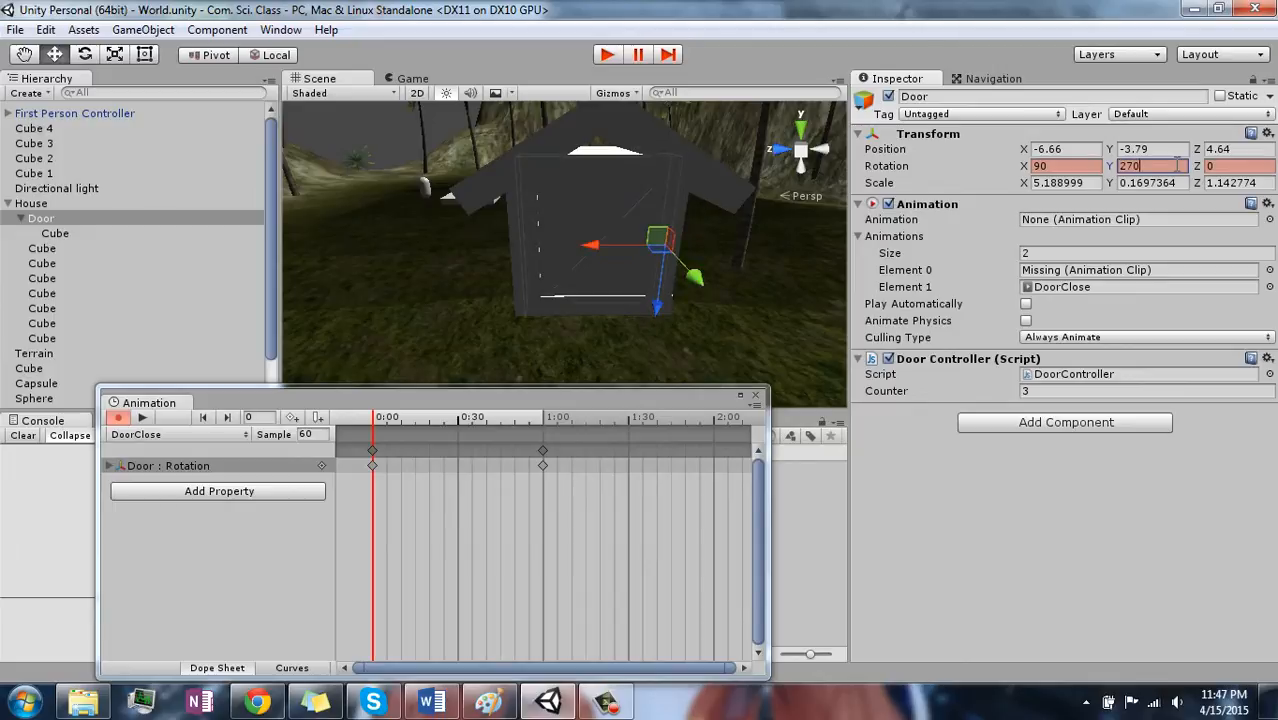
# - Try a Y rotation of 360 on the Door at the 1:00 keyframe and replace it with 180
pyautogui.click(542, 427)
pyautogui.click(543, 465)
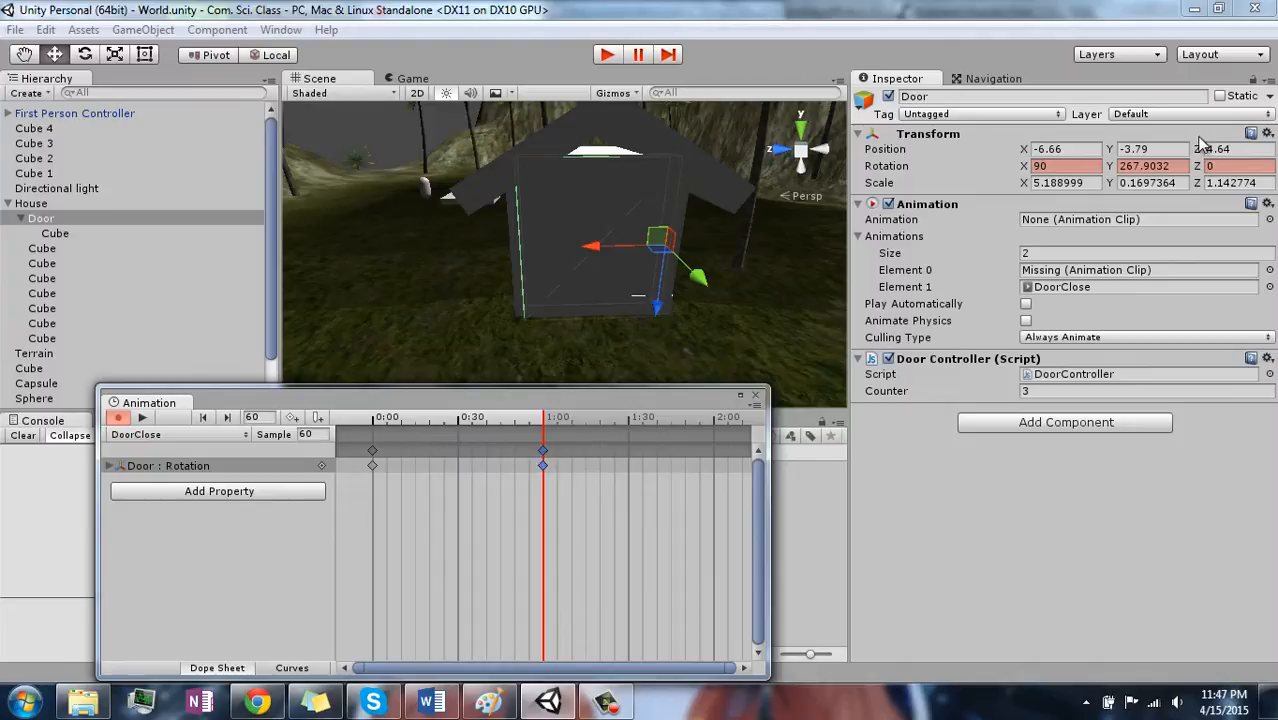
pyautogui.click(1158, 166)
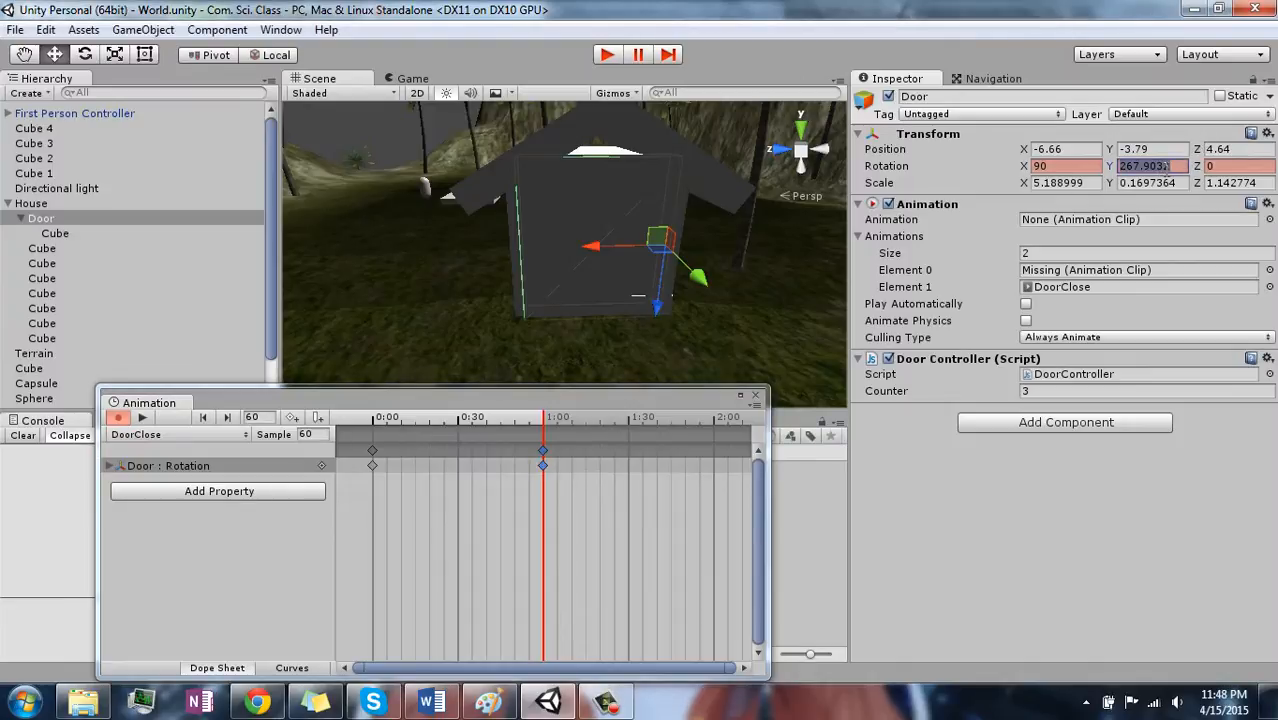
pyautogui.write('360')
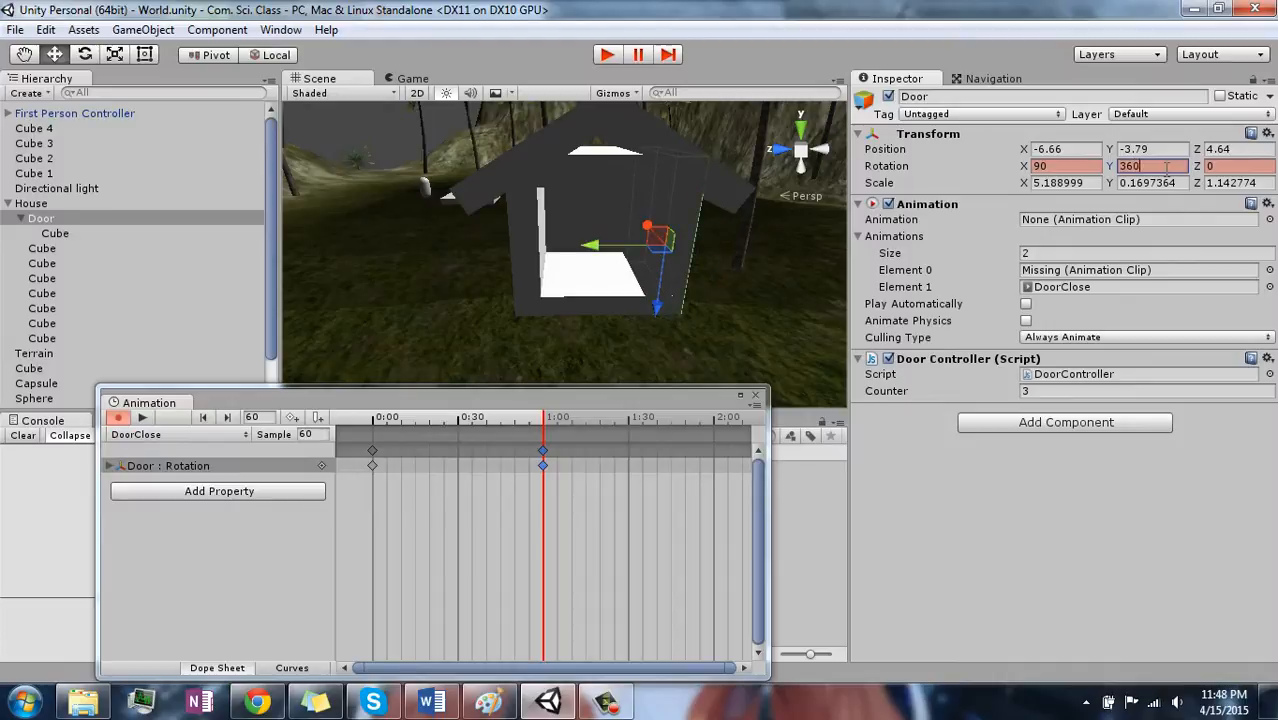
pyautogui.press('BackSpace')
pyautogui.press('BackSpace')
pyautogui.press('BackSpace')
pyautogui.write('180')
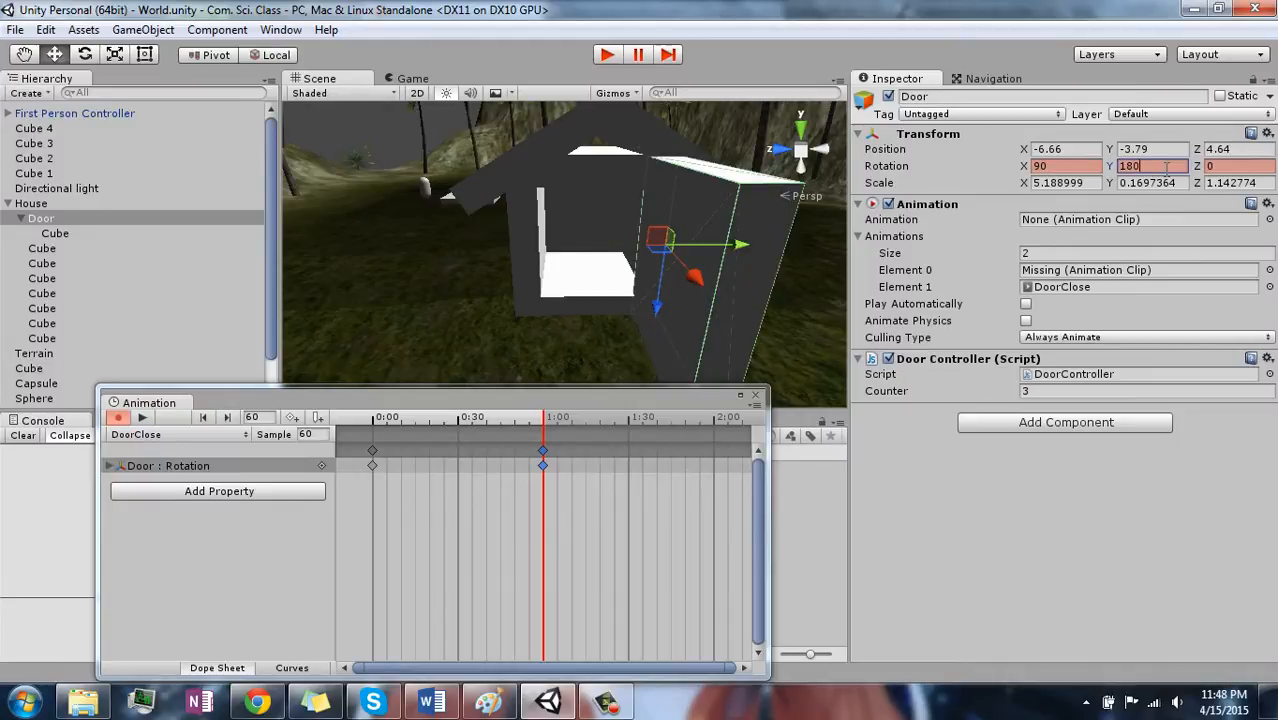
# - Scrub the DoorClose timeline from 0:00 to preview the Door's rotation, and turn off animation recording
pyautogui.keyDown('alt'); pyautogui.moveTo(660, 325); pyautogui.dragTo(658, 316); pyautogui.keyUp('alt')
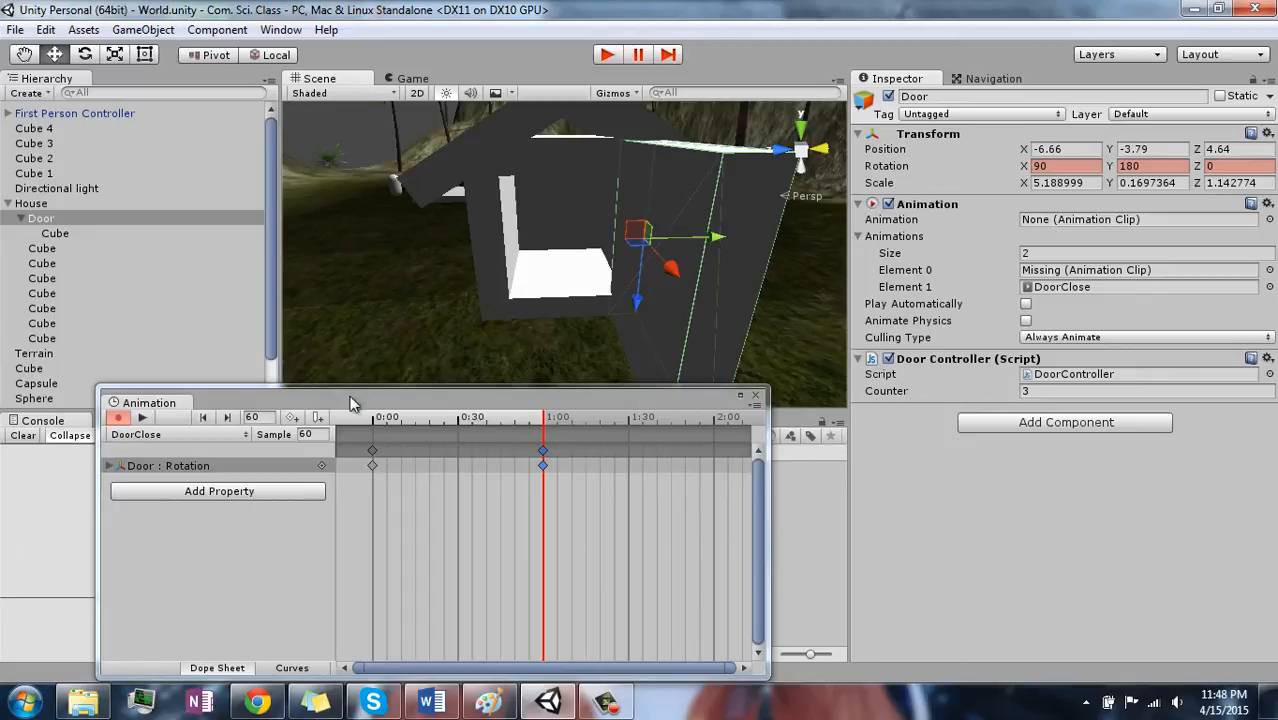
pyautogui.click(374, 423)
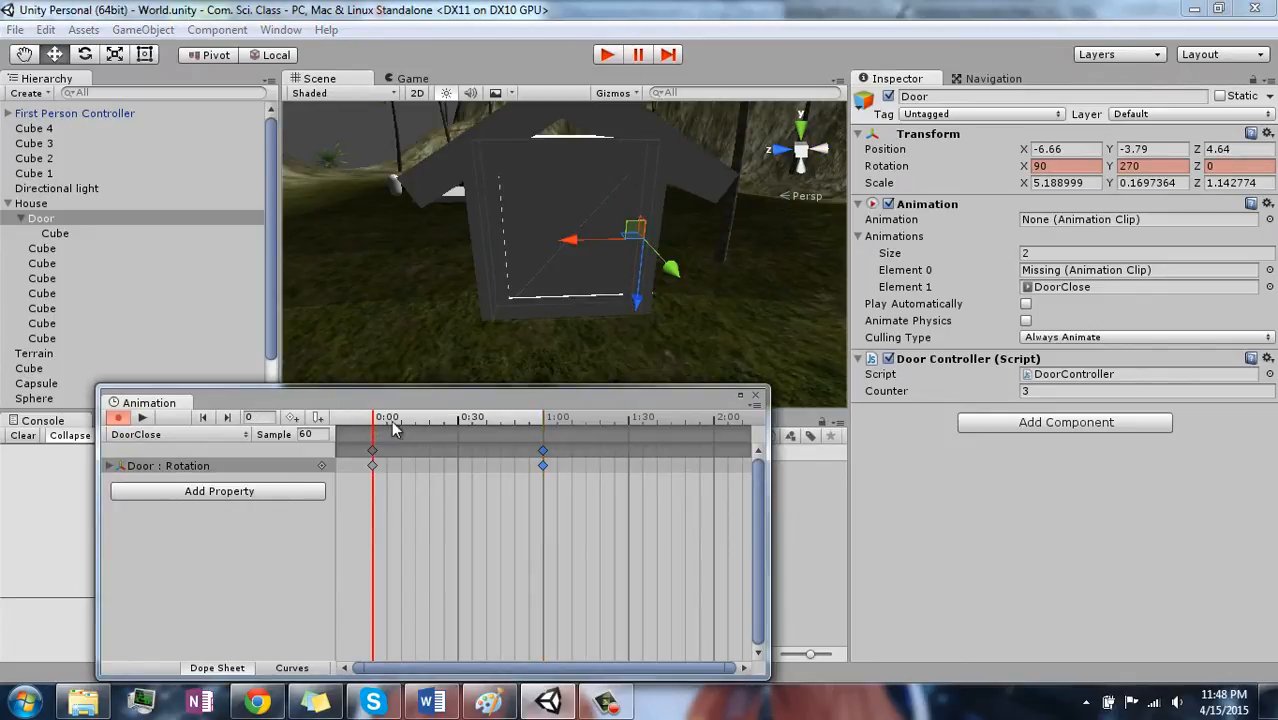
pyautogui.moveTo(381, 425); pyautogui.dragTo(430, 418)
pyautogui.moveTo(505, 400); pyautogui.dragTo(240, 398)
pyautogui.click(115, 418)
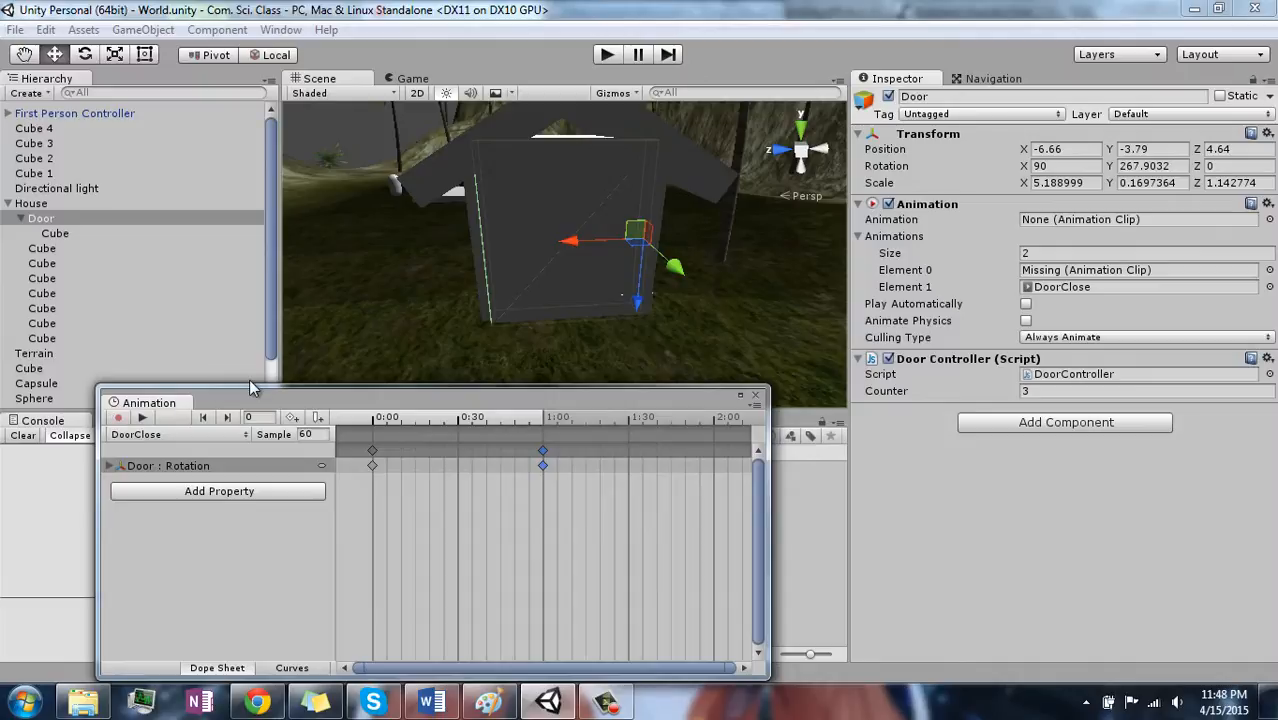
# - Enlarge the Animation window and delete the Door rotation keyframes at 1:00 and 0:00 from the DoorClose clip
pyautogui.moveTo(250, 398); pyautogui.dragTo(296, 338)
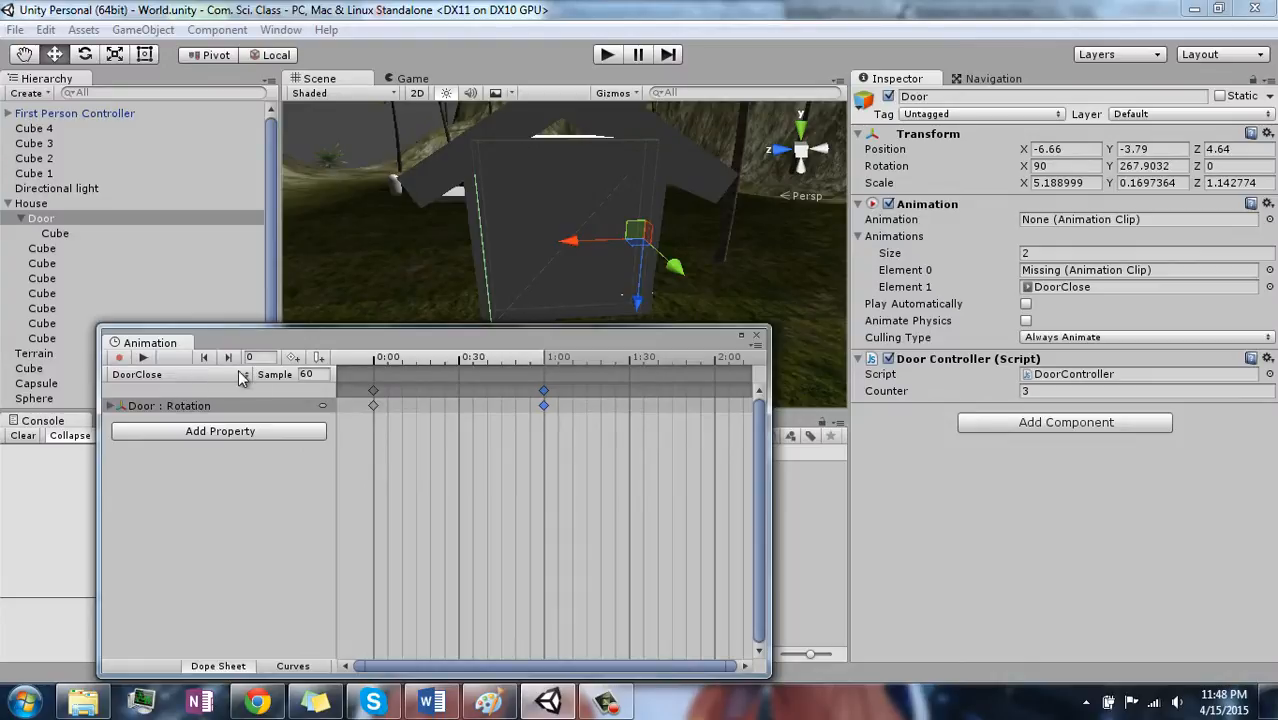
pyautogui.click(172, 375)
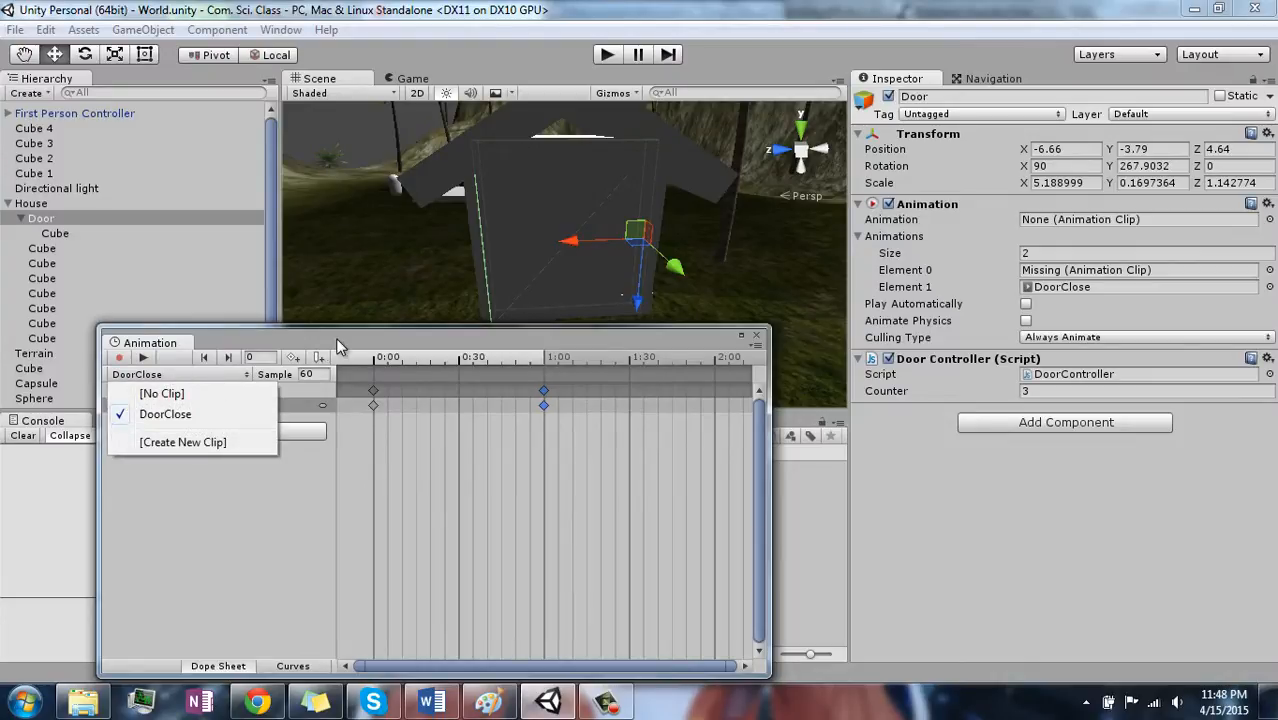
pyautogui.click(541, 390)
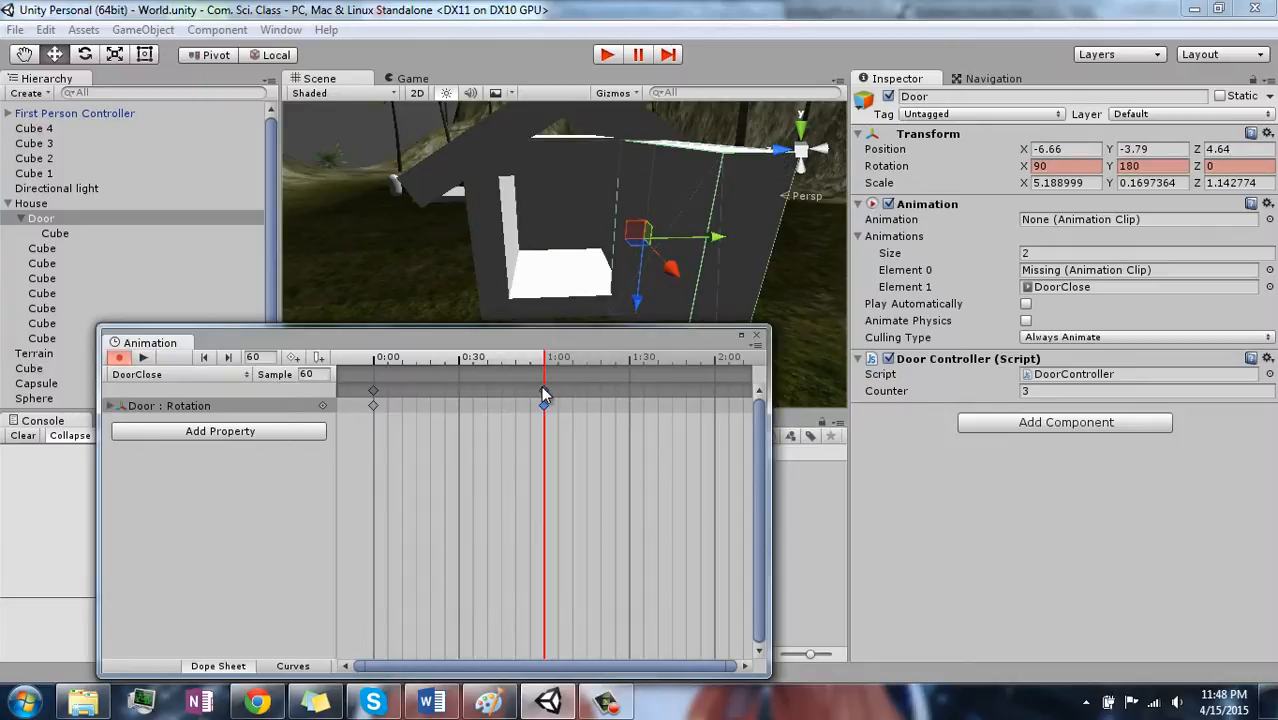
pyautogui.click(369, 387)
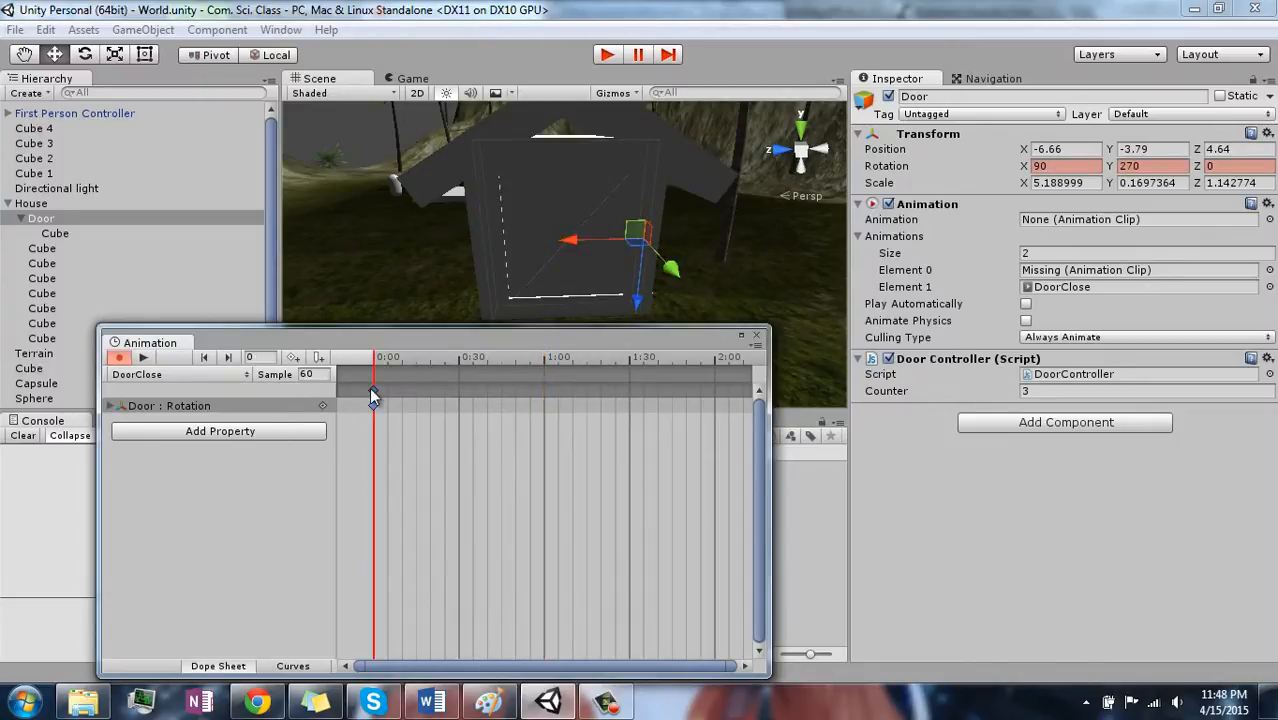
# - Create a new animation clip for the Door named DoorOpen in the Resources folder
pyautogui.click(241, 375)
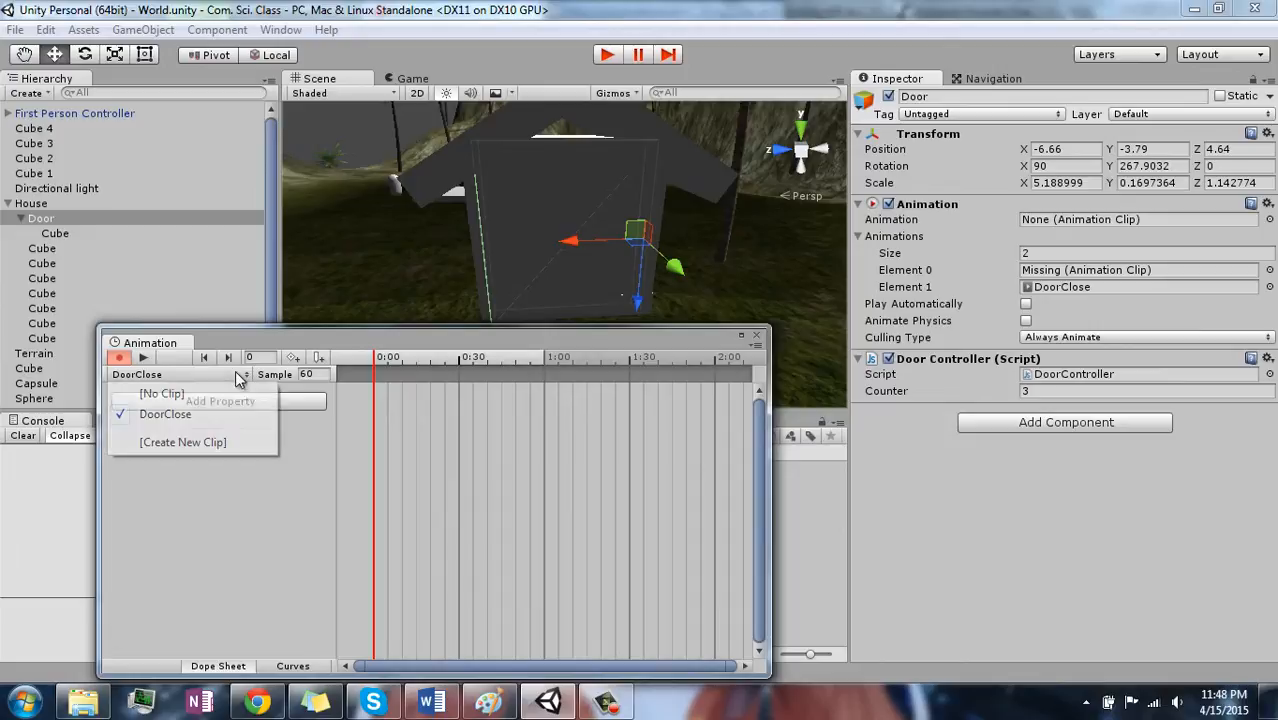
pyautogui.click(210, 443)
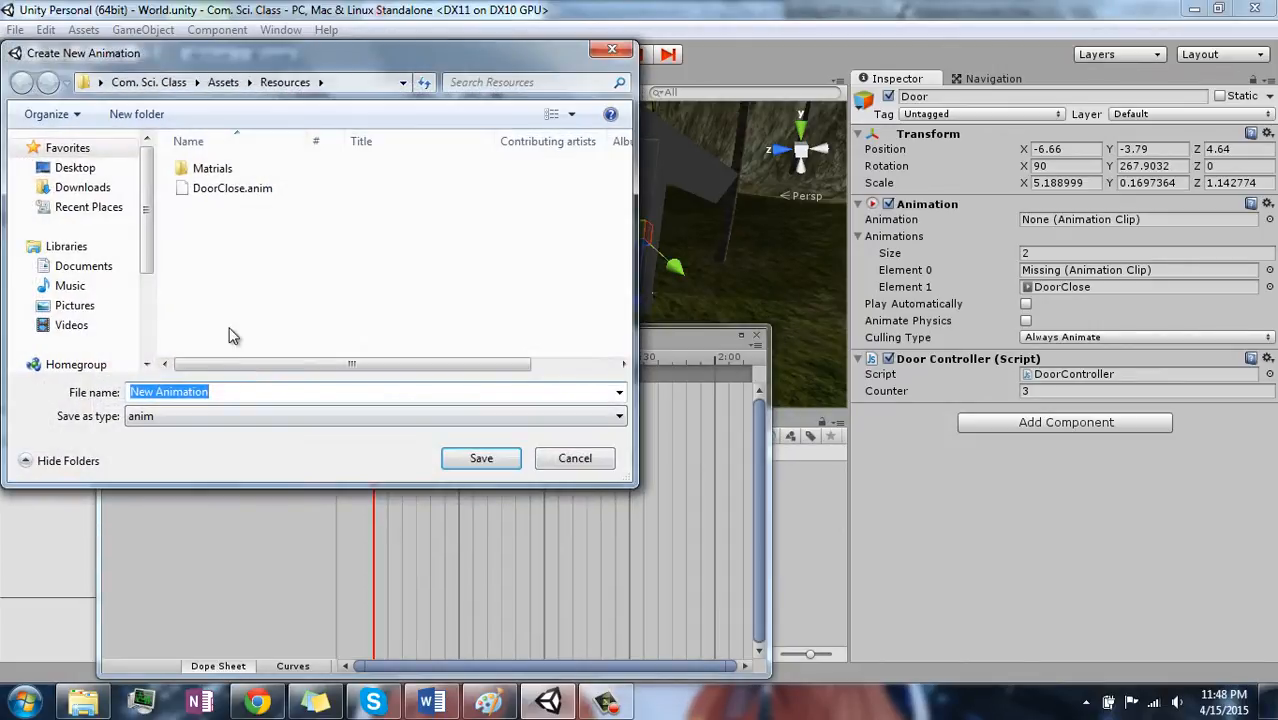
pyautogui.write('doo')
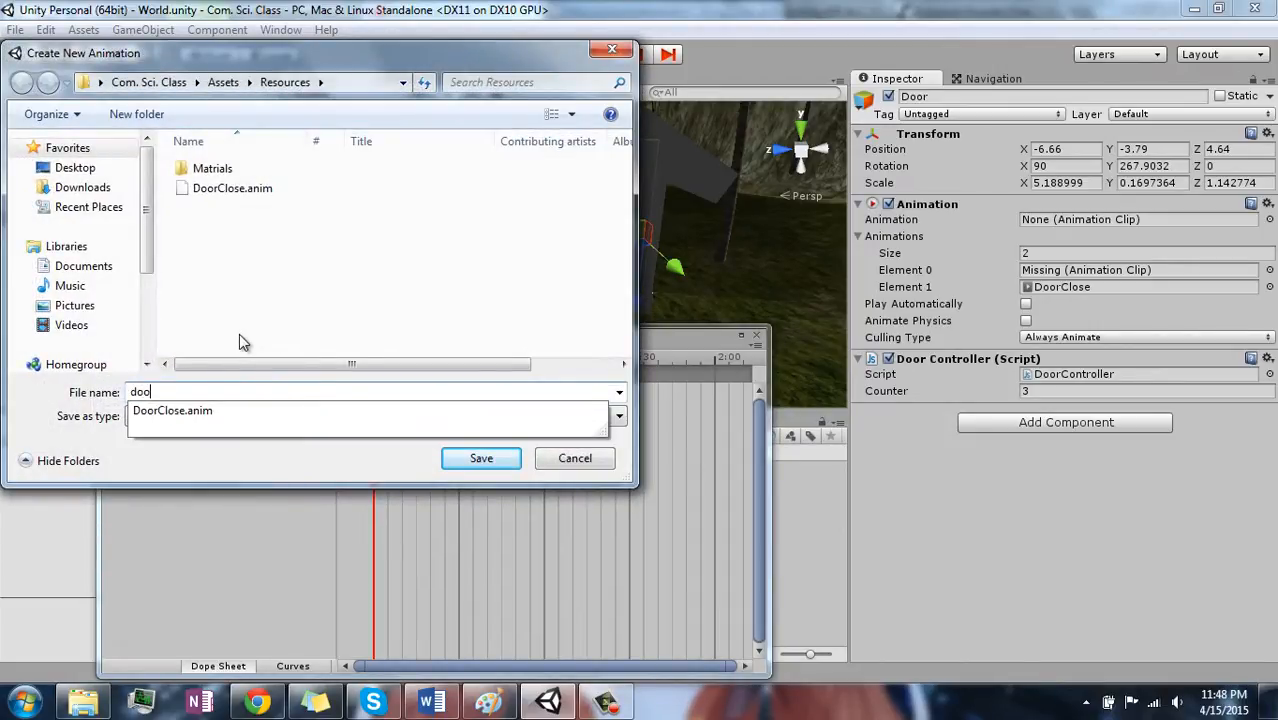
pyautogui.press('BackSpace')
pyautogui.write('D')
pyautogui.write('P[p')
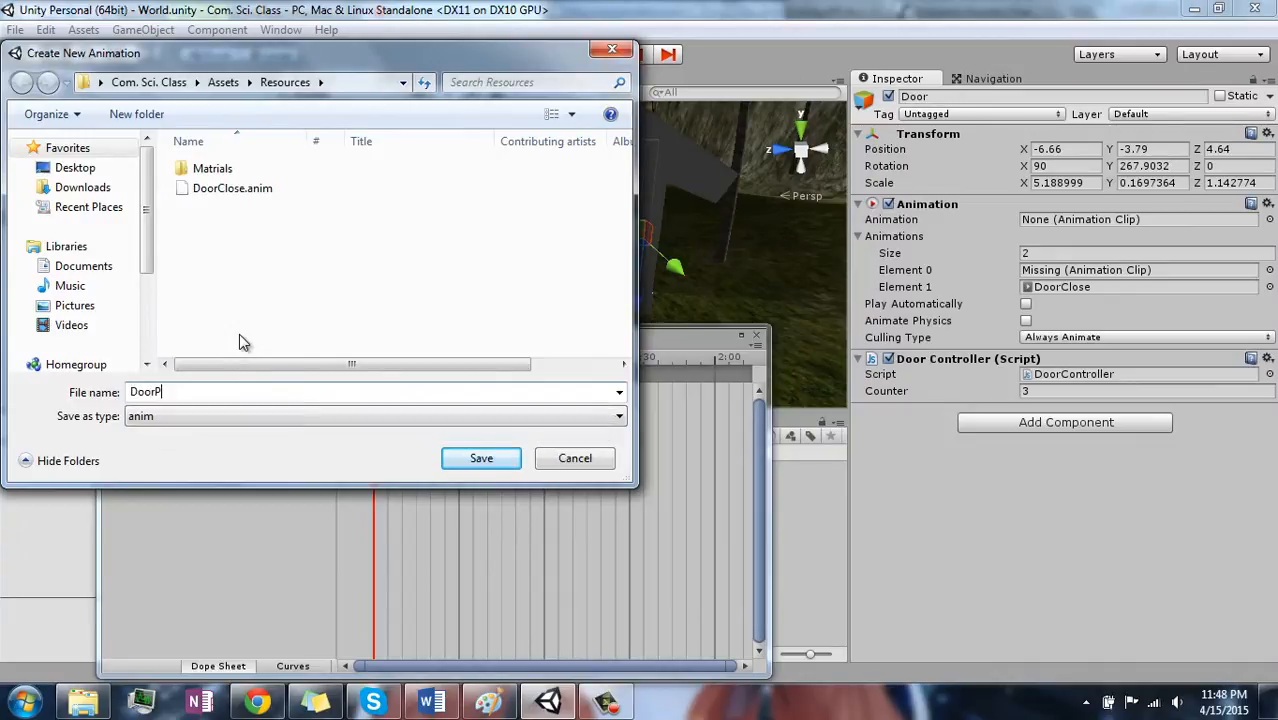
pyautogui.press('BackSpace')
pyautogui.press('BackSpace')
pyautogui.press('BackSpace')
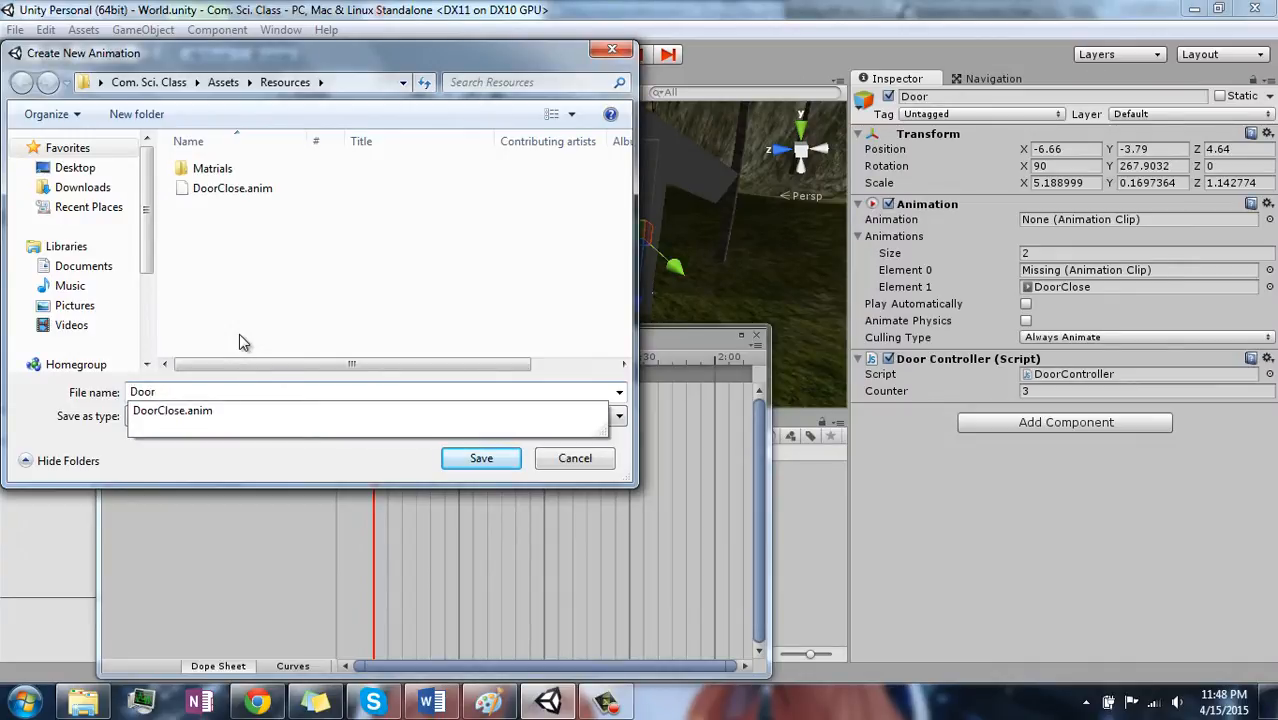
pyautogui.write('Open')
pyautogui.press('Return')
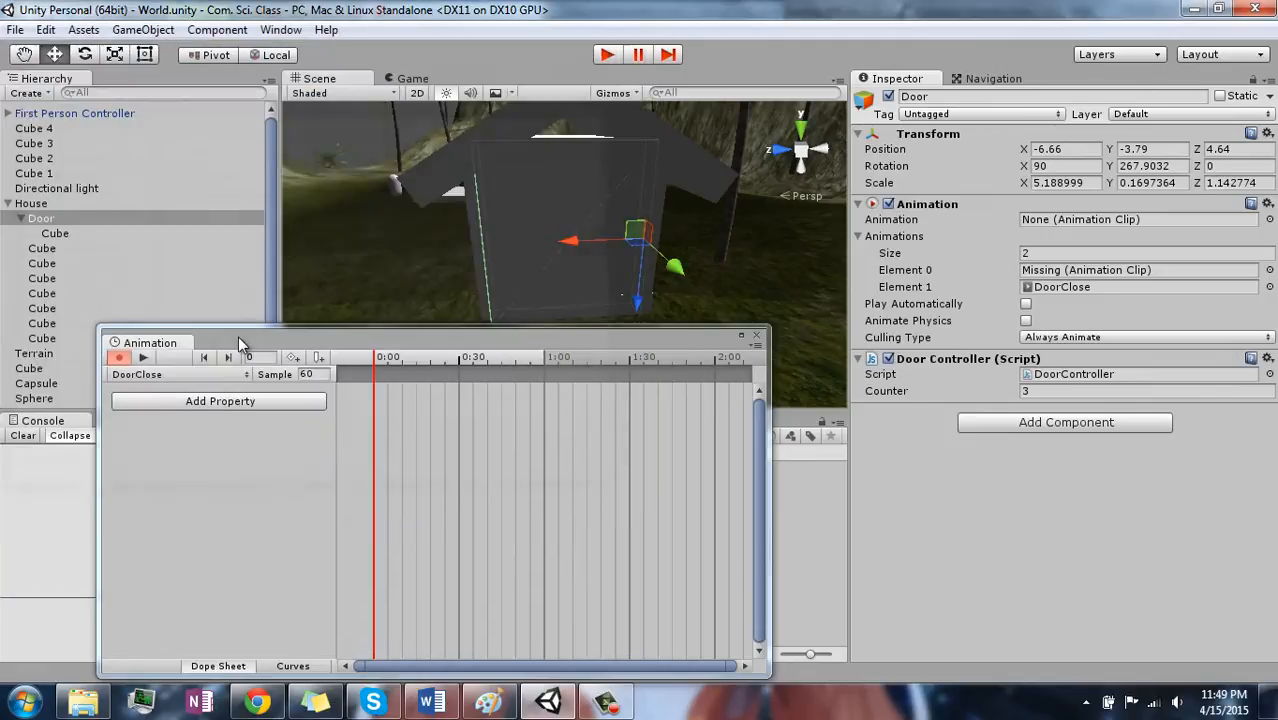
# - Turn on recording for the DoorOpen clip and add the Door's Transform Rotation property to it
pyautogui.click(122, 358)
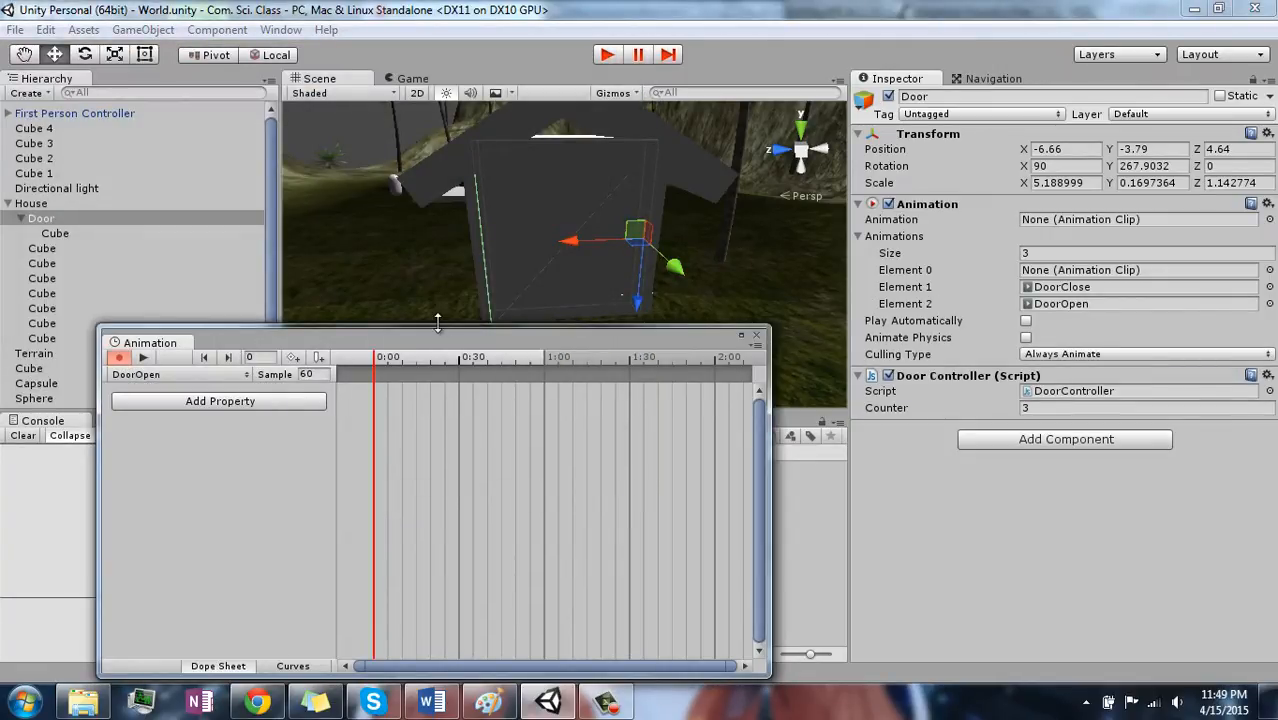
pyautogui.moveTo(437, 320); pyautogui.dragTo(433, 350)
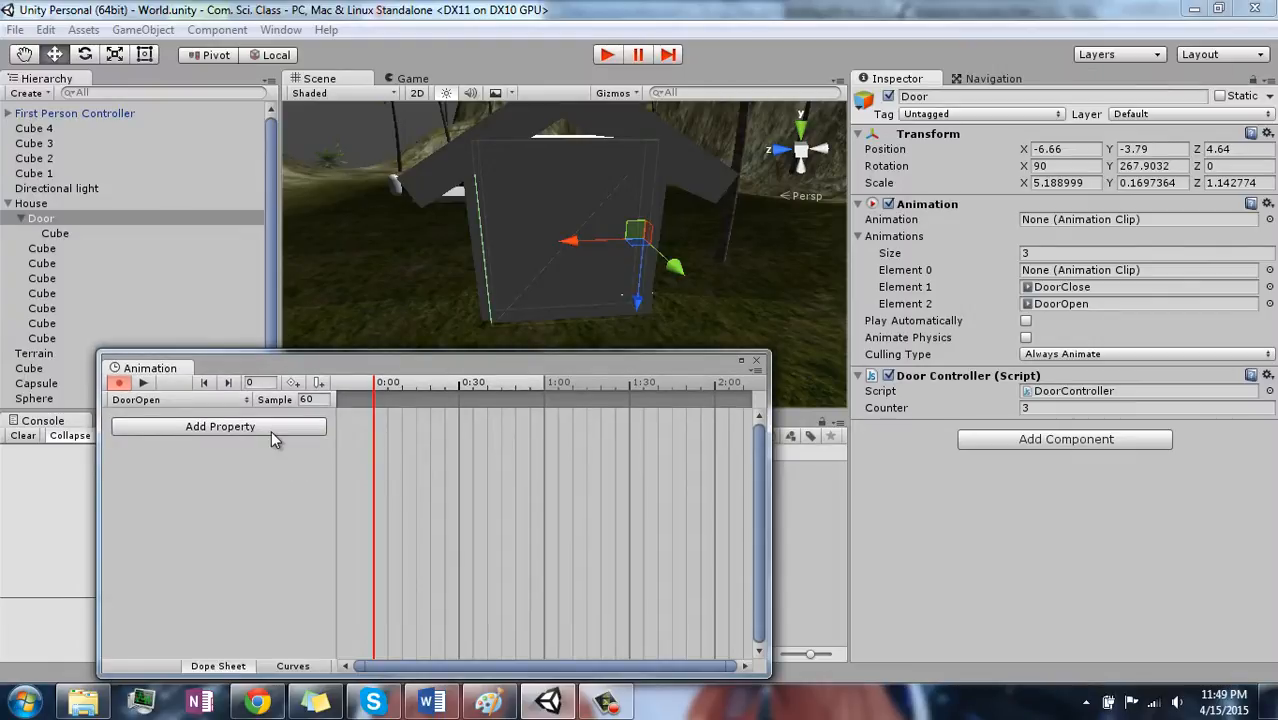
pyautogui.click(271, 430)
pyautogui.click(337, 427)
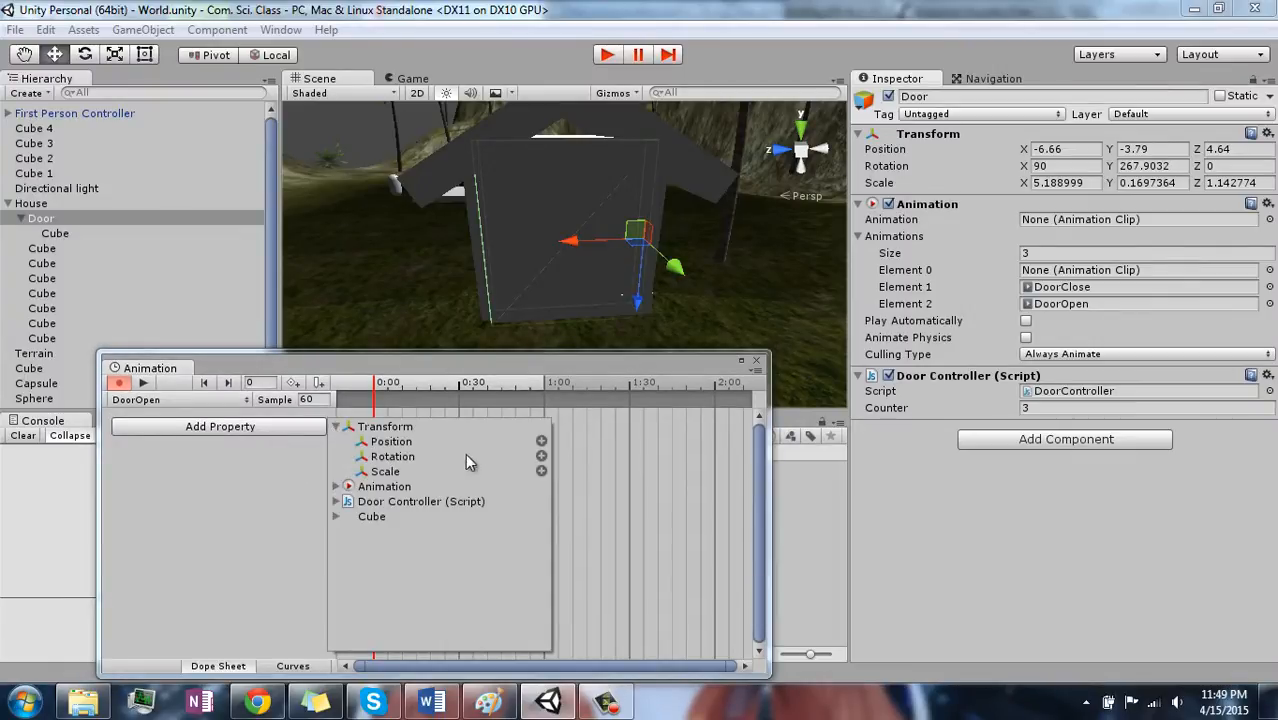
pyautogui.click(541, 456)
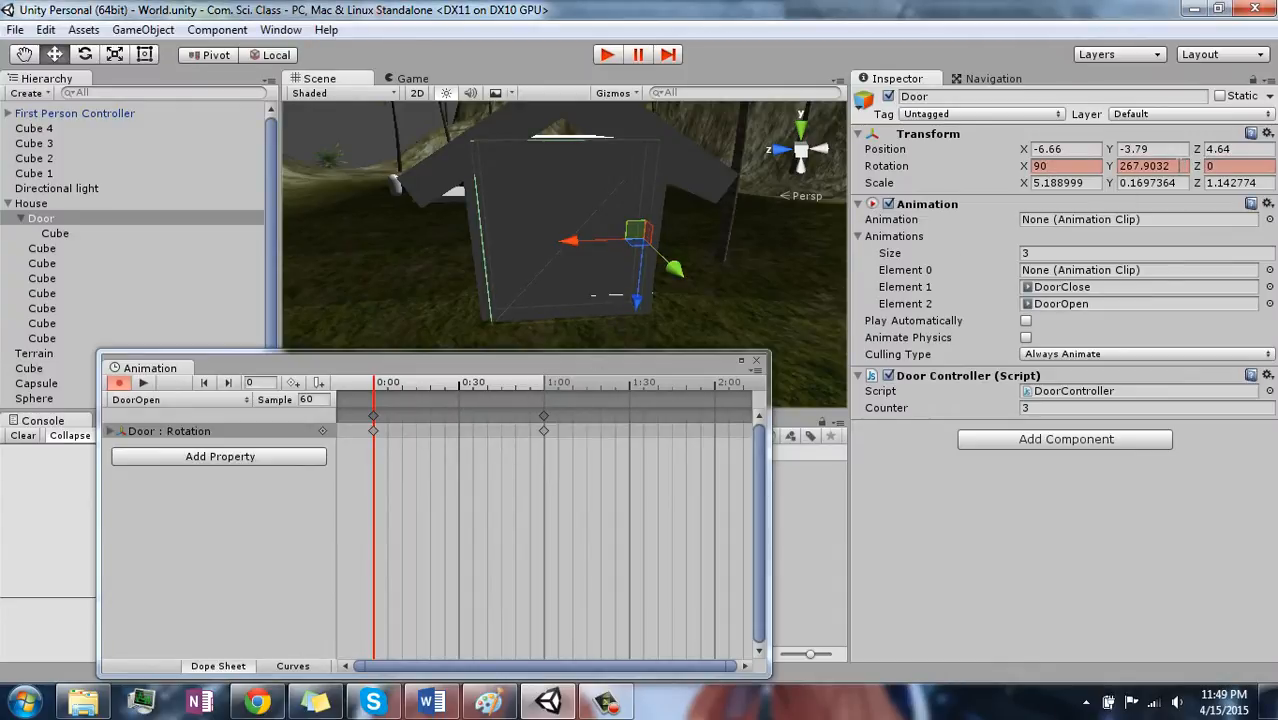
# - Set the Door's Y rotation to 180 at the 1:00 keyframe of DoorOpen and turn off recording
pyautogui.click(542, 392)
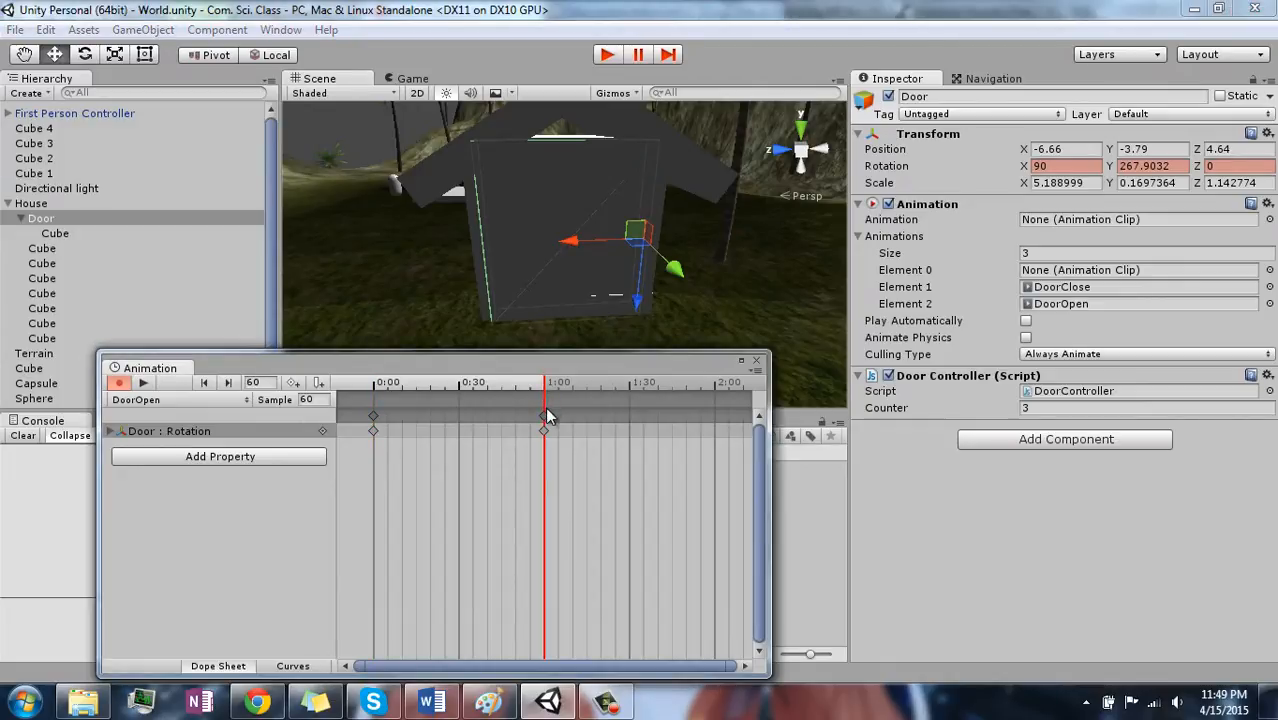
pyautogui.click(544, 416)
pyautogui.click(1176, 168)
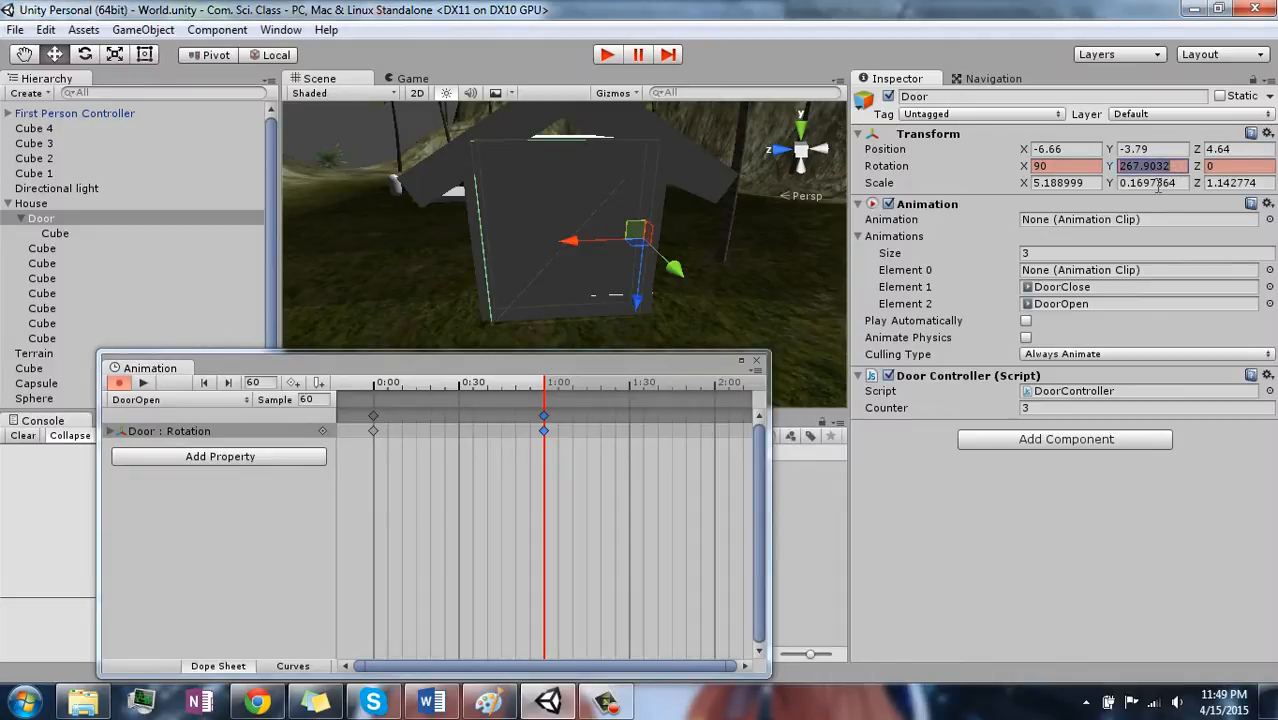
pyautogui.press('BackSpace')
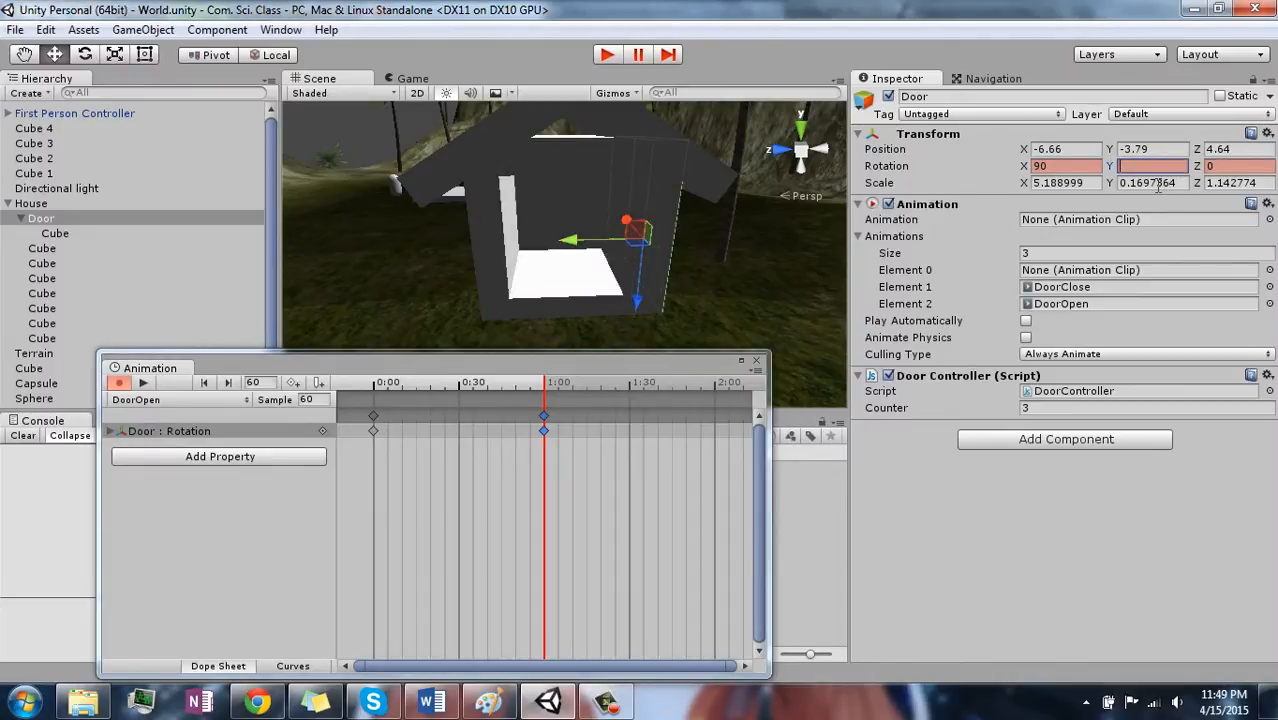
pyautogui.write('180')
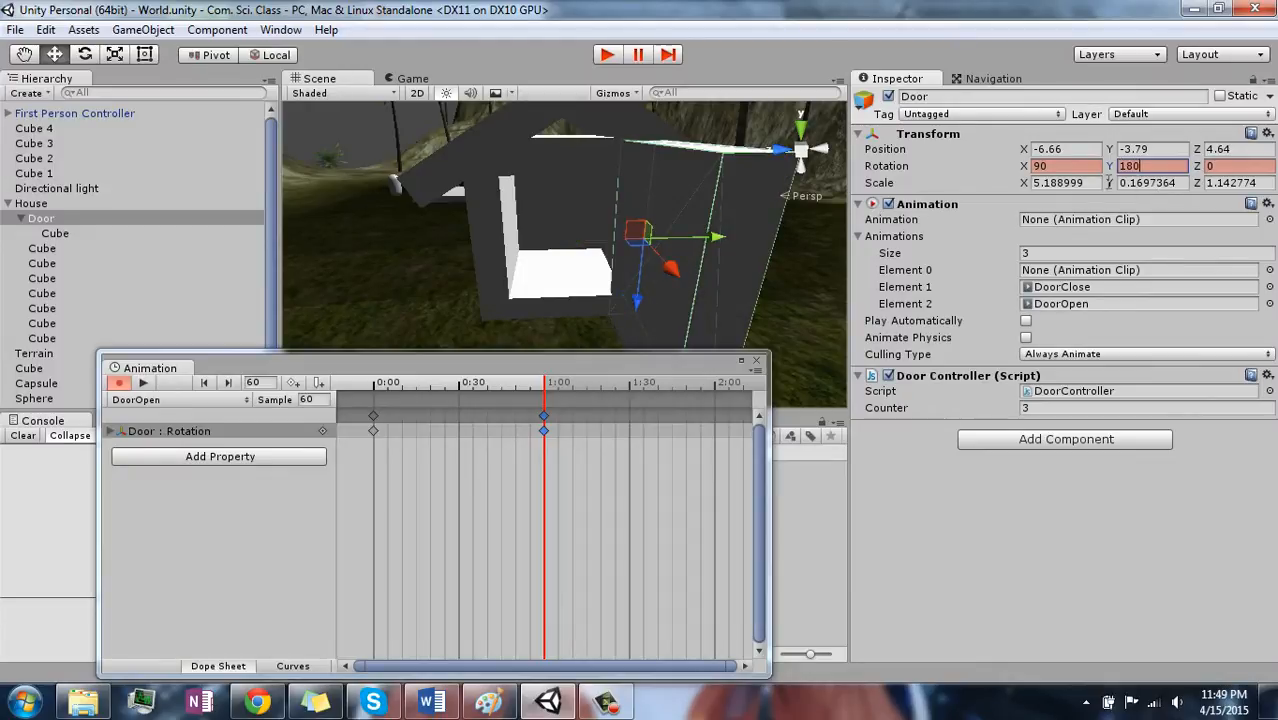
pyautogui.click(118, 383)
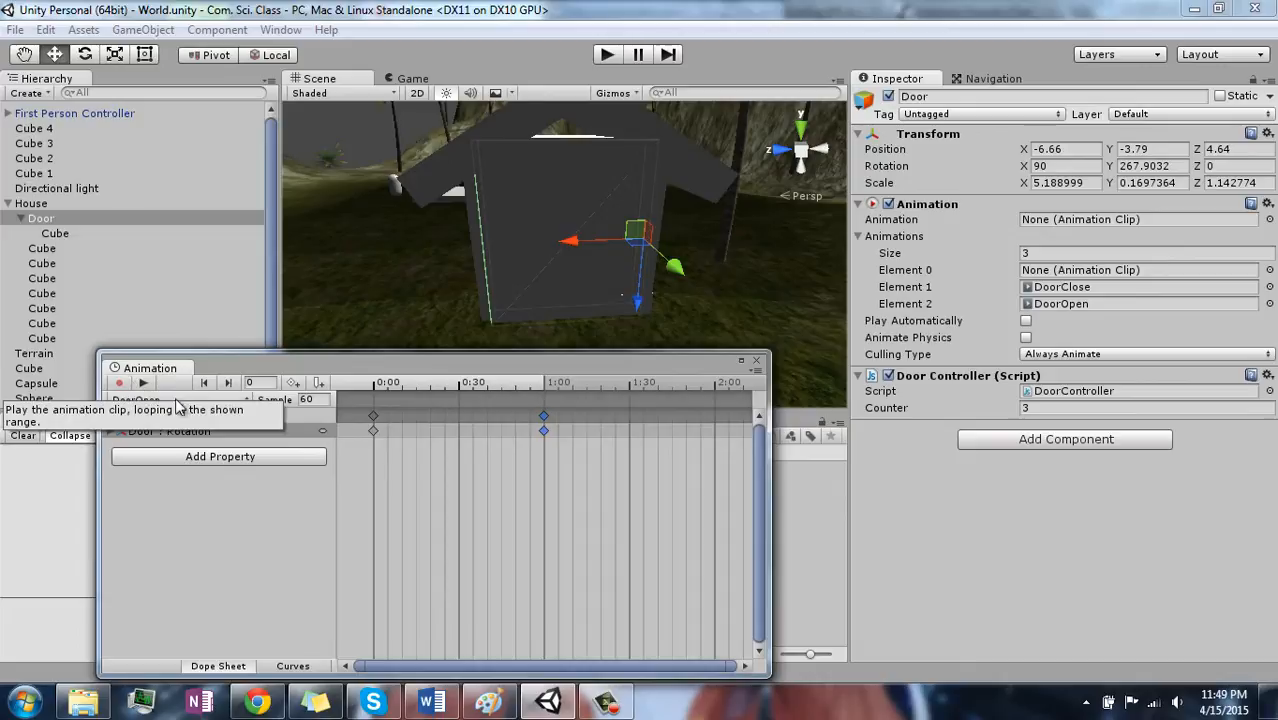
# - Switch to the DoorClose clip and add the Door's Transform Rotation property with the playhead at 0:00
pyautogui.click(210, 400)
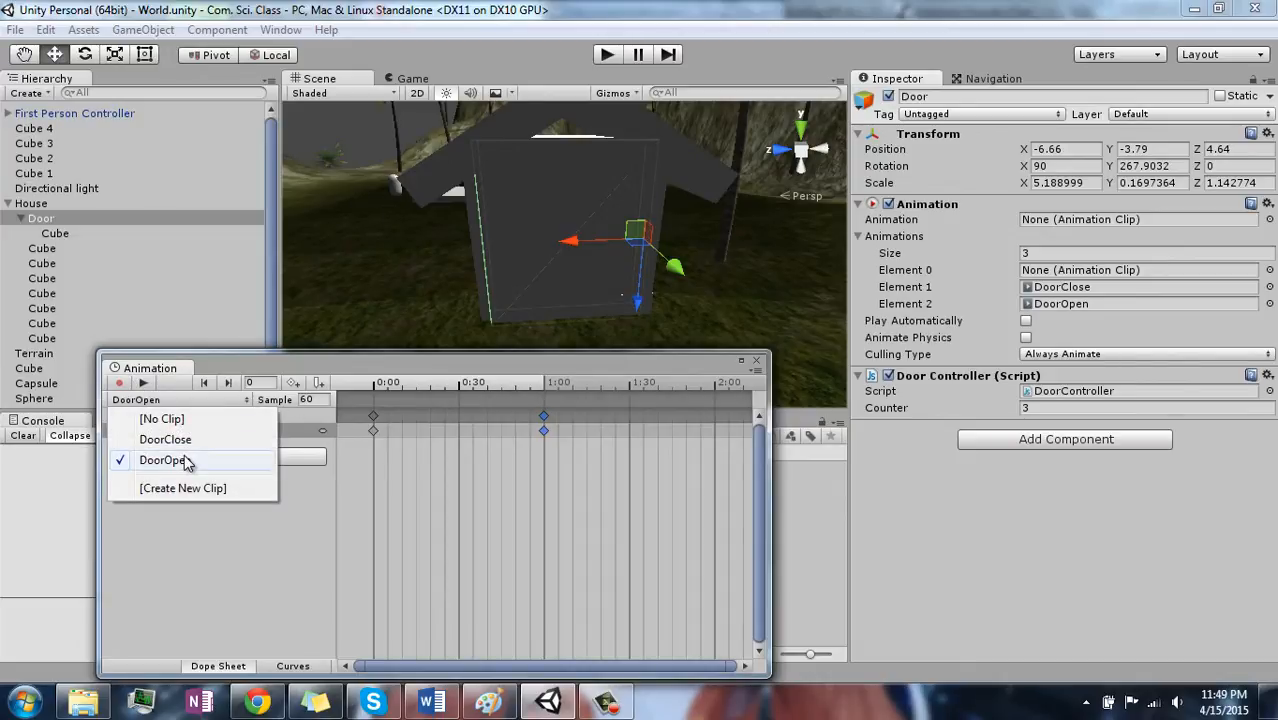
pyautogui.click(165, 439)
pyautogui.click(377, 383)
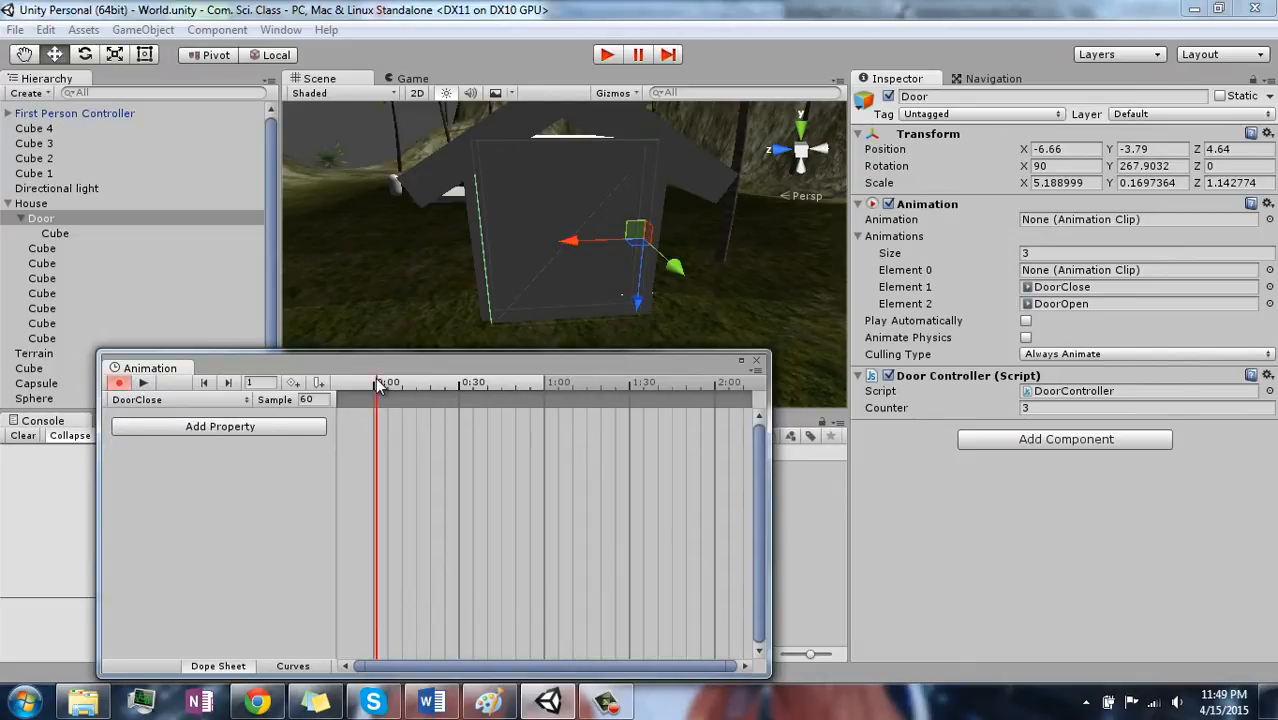
pyautogui.moveTo(377, 382); pyautogui.dragTo(373, 382)
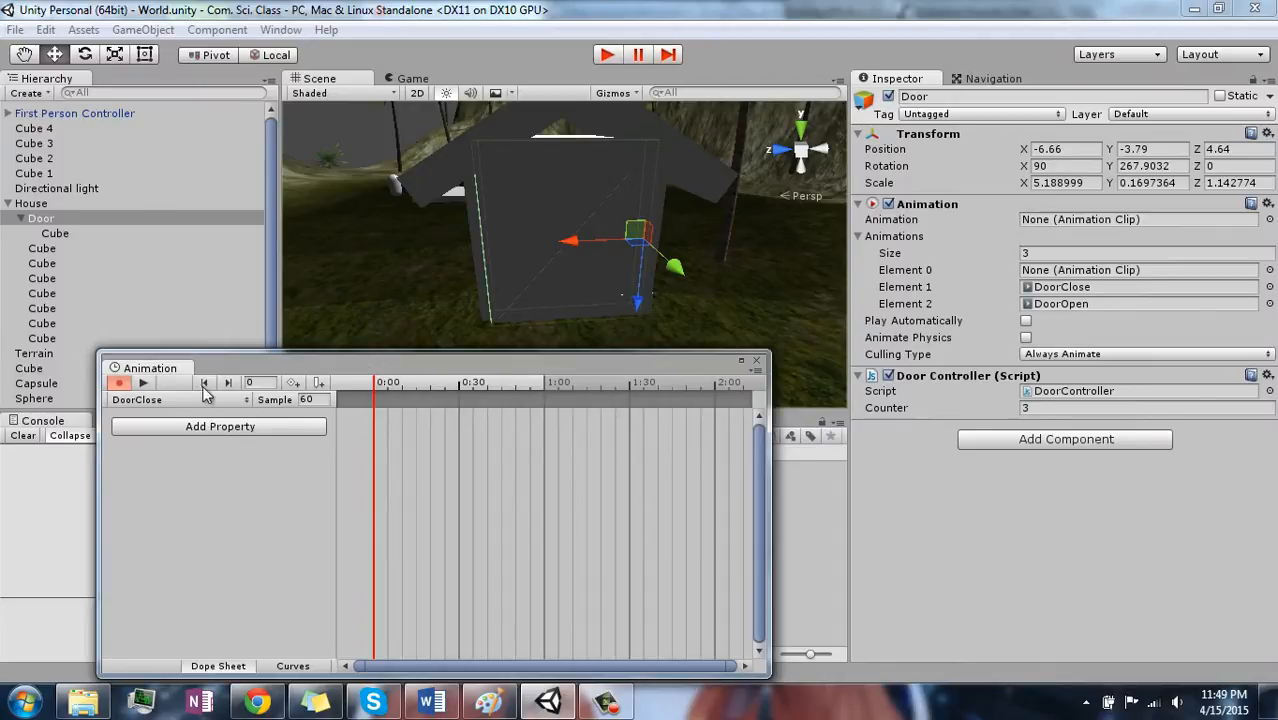
pyautogui.click(242, 426)
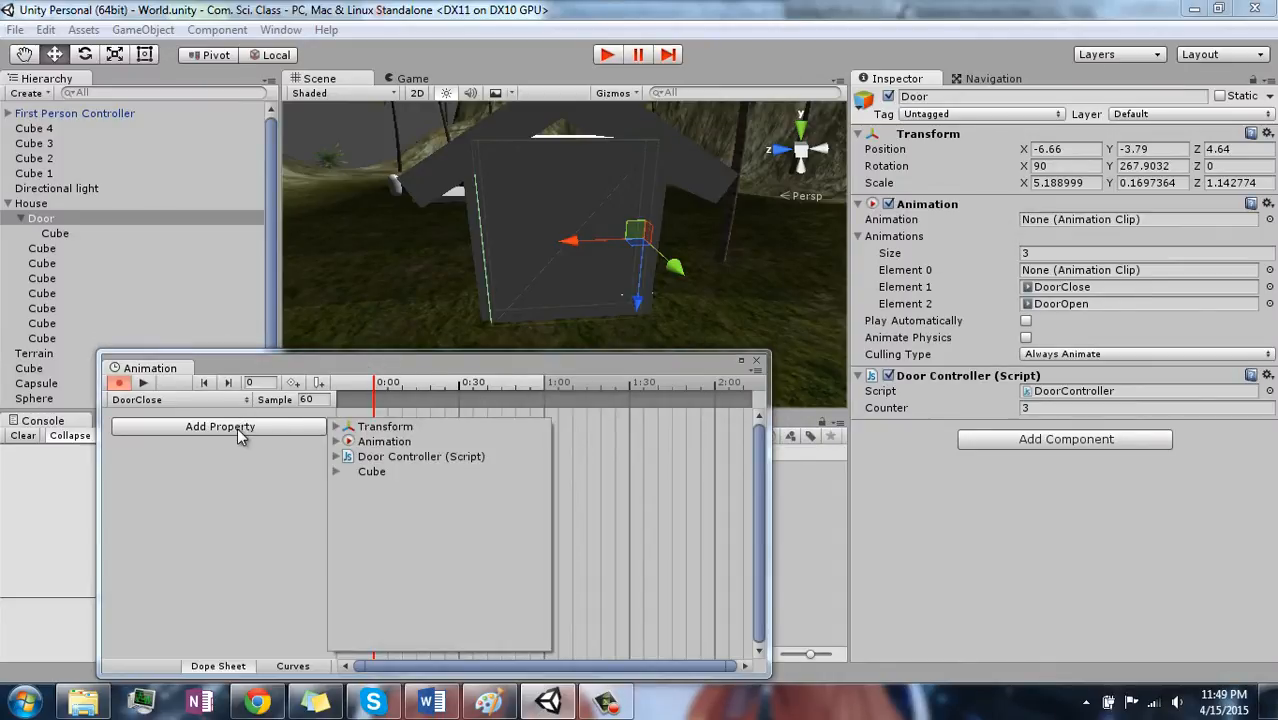
pyautogui.click(336, 427)
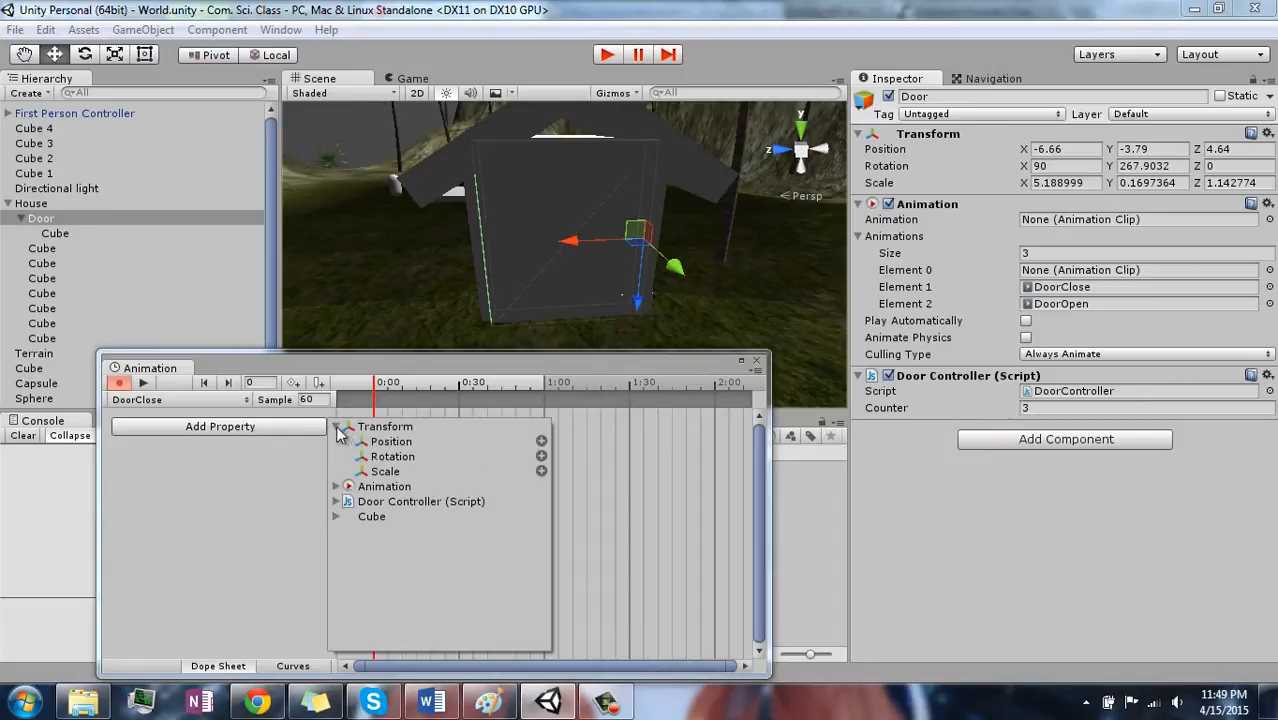
pyautogui.click(541, 456)
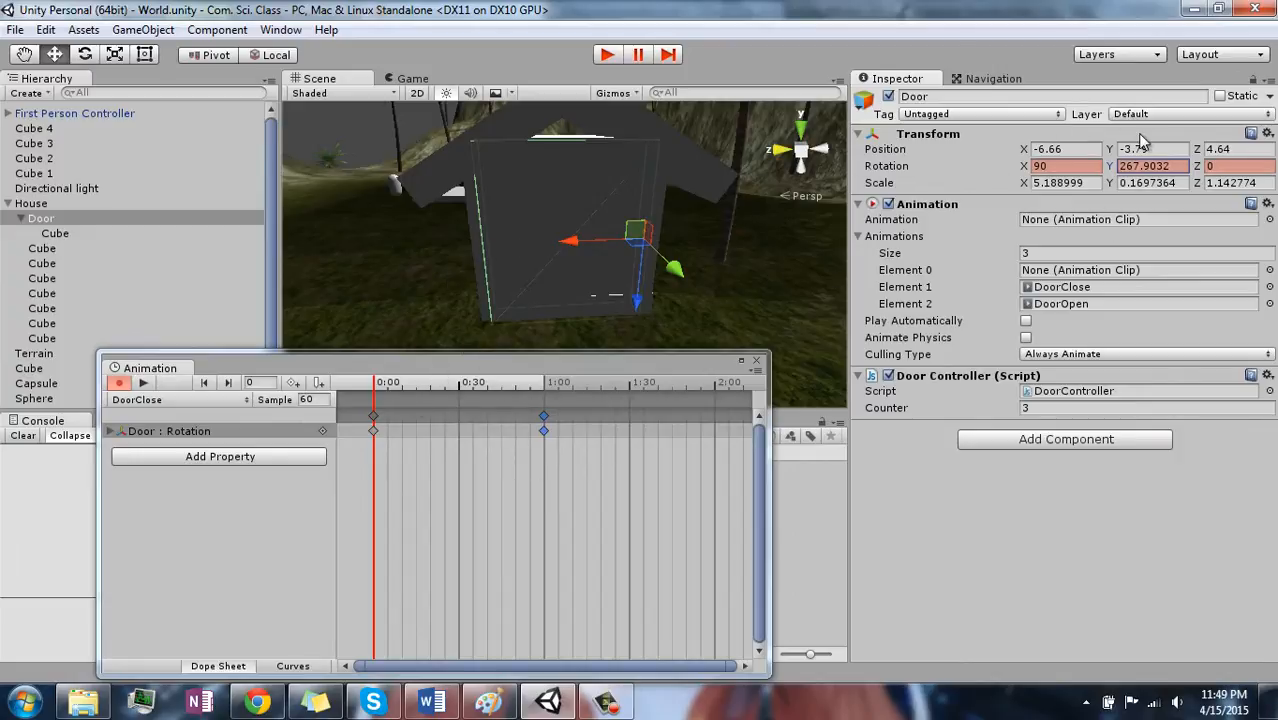
# - Set the Door's Y rotation to 180 at the 0:00 keyframe of DoorClose and move to the 1:00 keyframe
pyautogui.click(1150, 166)
pyautogui.write('180')
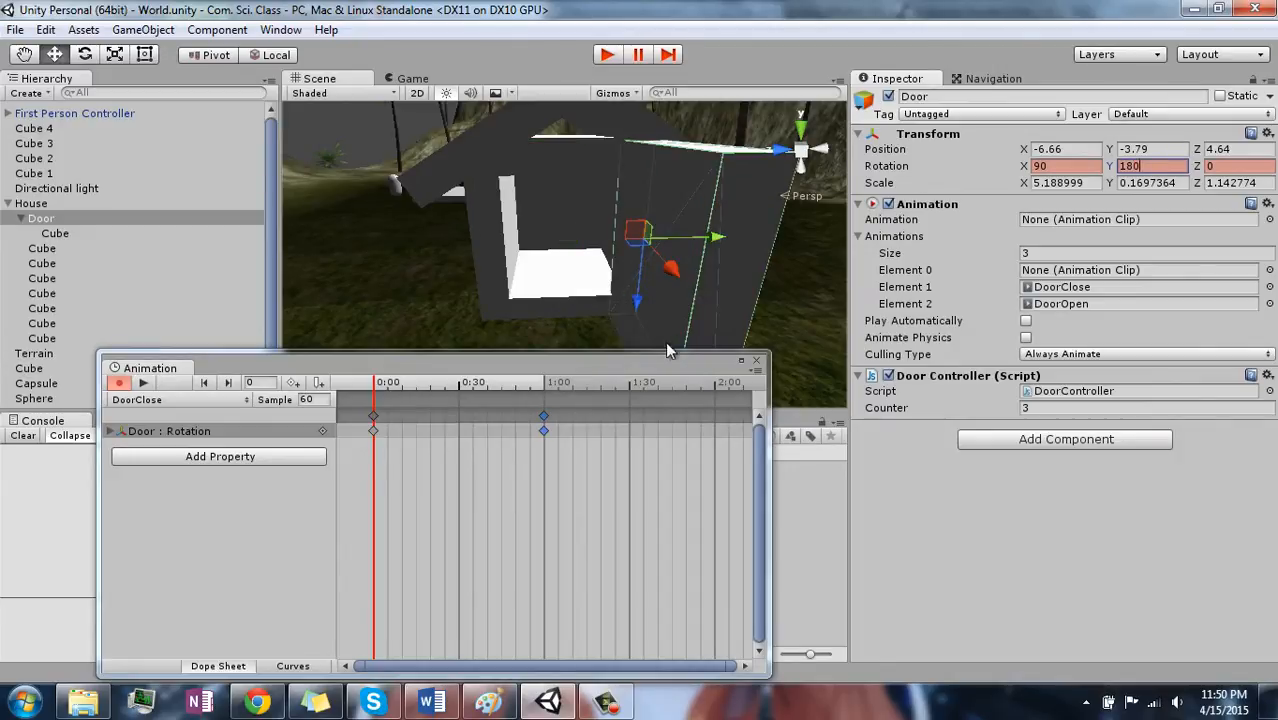
pyautogui.click(539, 418)
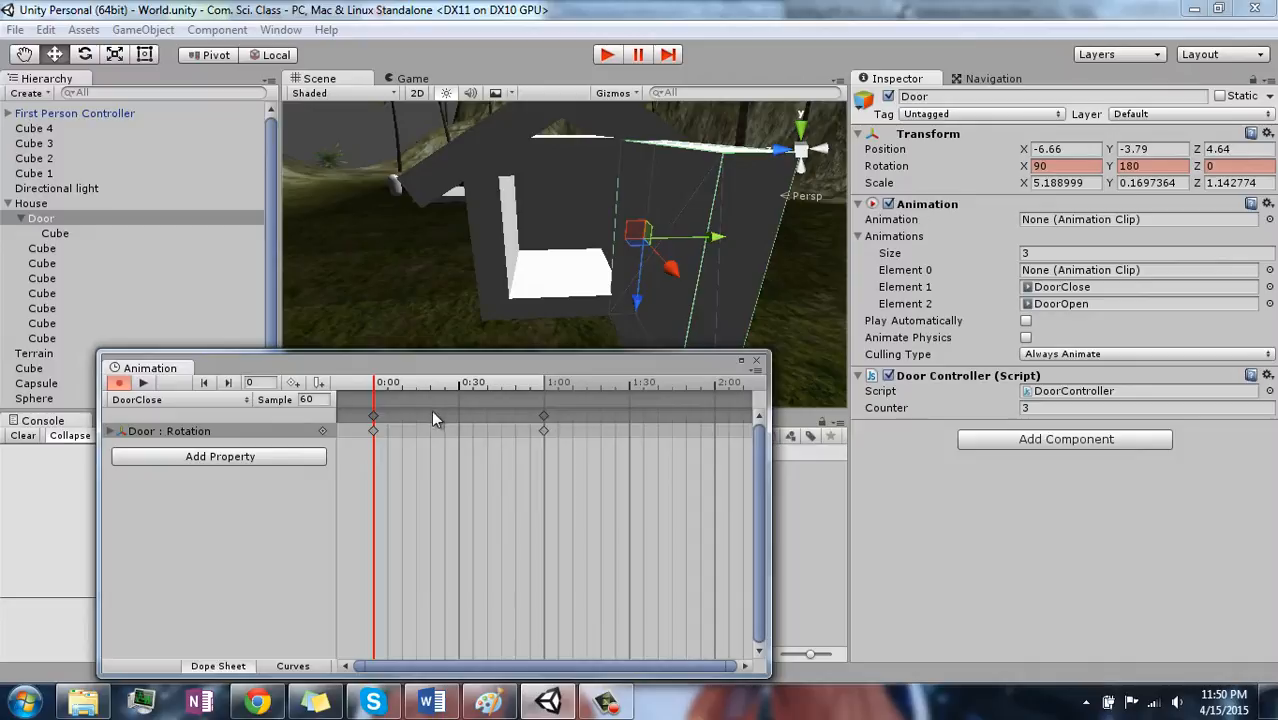
pyautogui.click(373, 417)
pyautogui.click(544, 416)
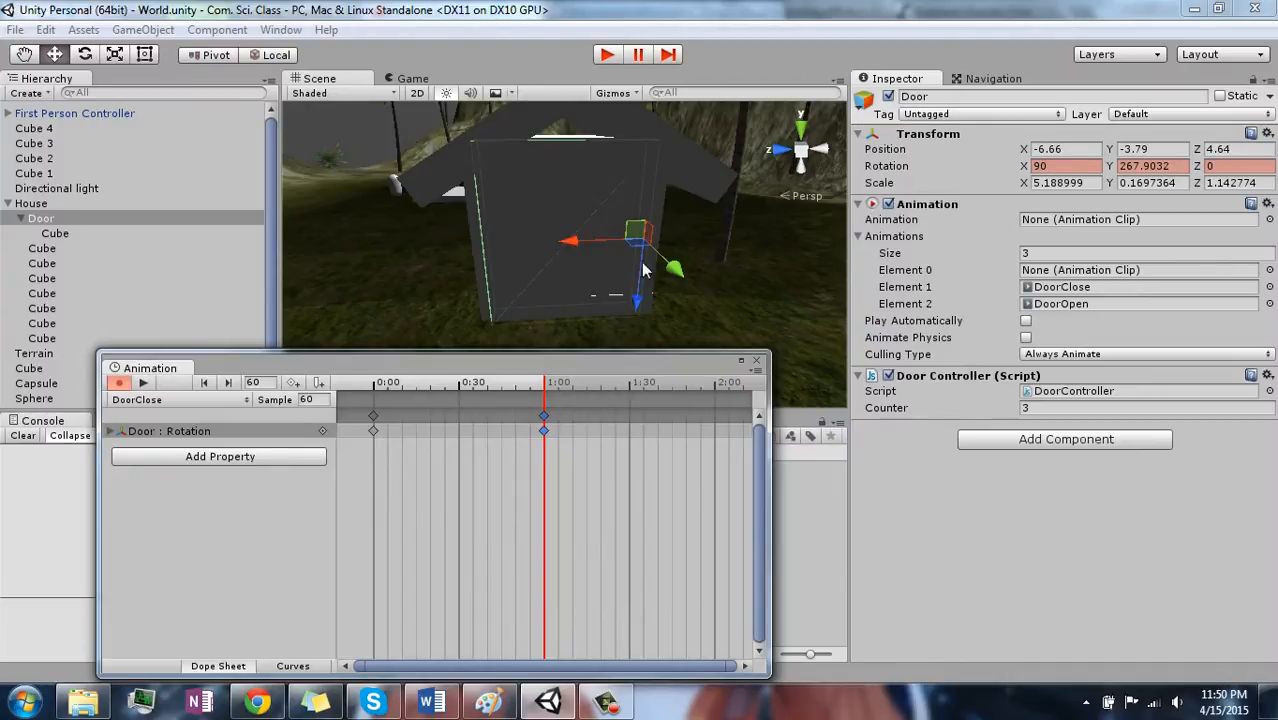
# - Scrub back through the end of the DoorClose clip to preview the door's motion, and turn off recording
pyautogui.click(518, 386)
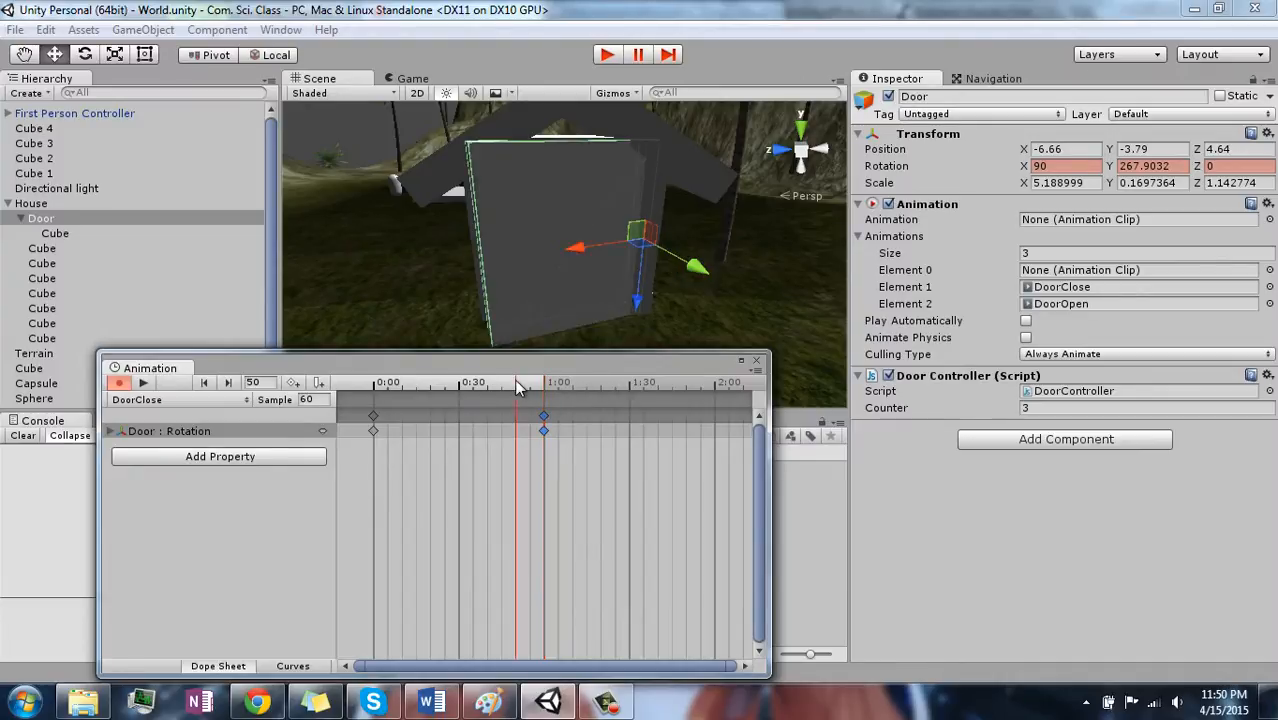
pyautogui.moveTo(516, 382)
pyautogui.mouseDown()
pyautogui.moveTo(485, 382)
pyautogui.moveTo(533, 383)
pyautogui.moveTo(380, 392)
pyautogui.moveTo(520, 396)
pyautogui.mouseUp()
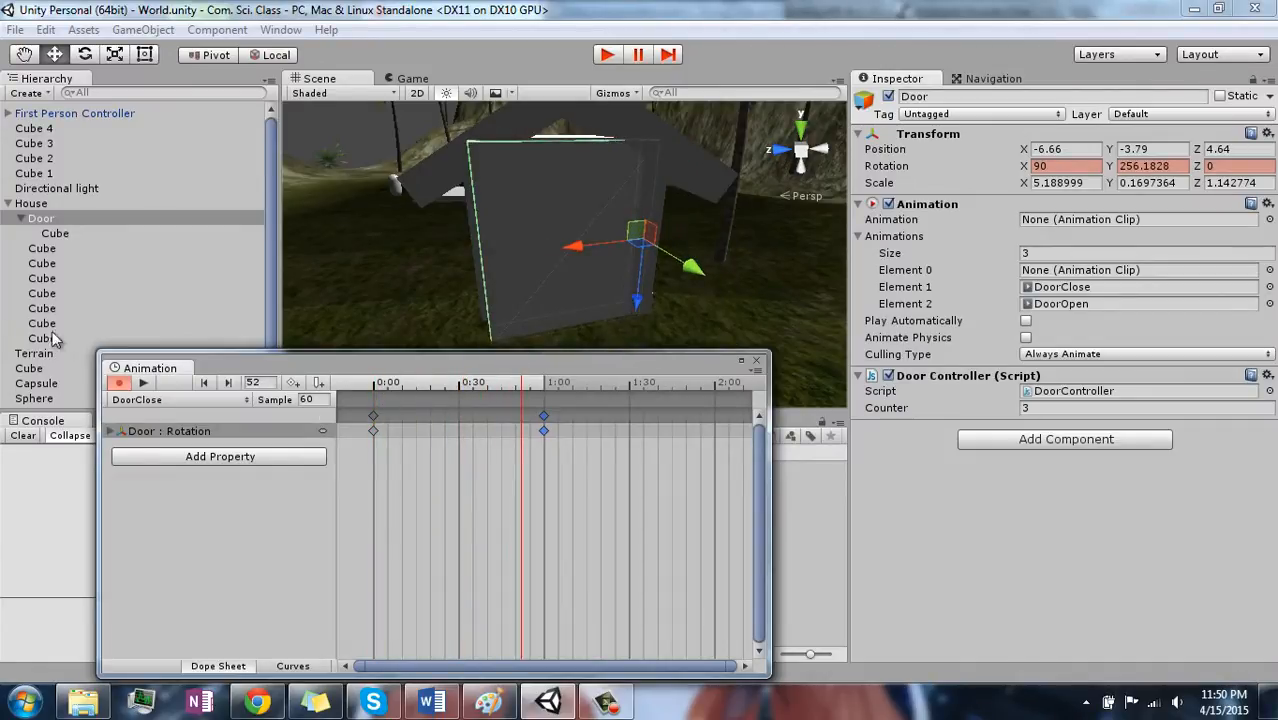
pyautogui.click(119, 383)
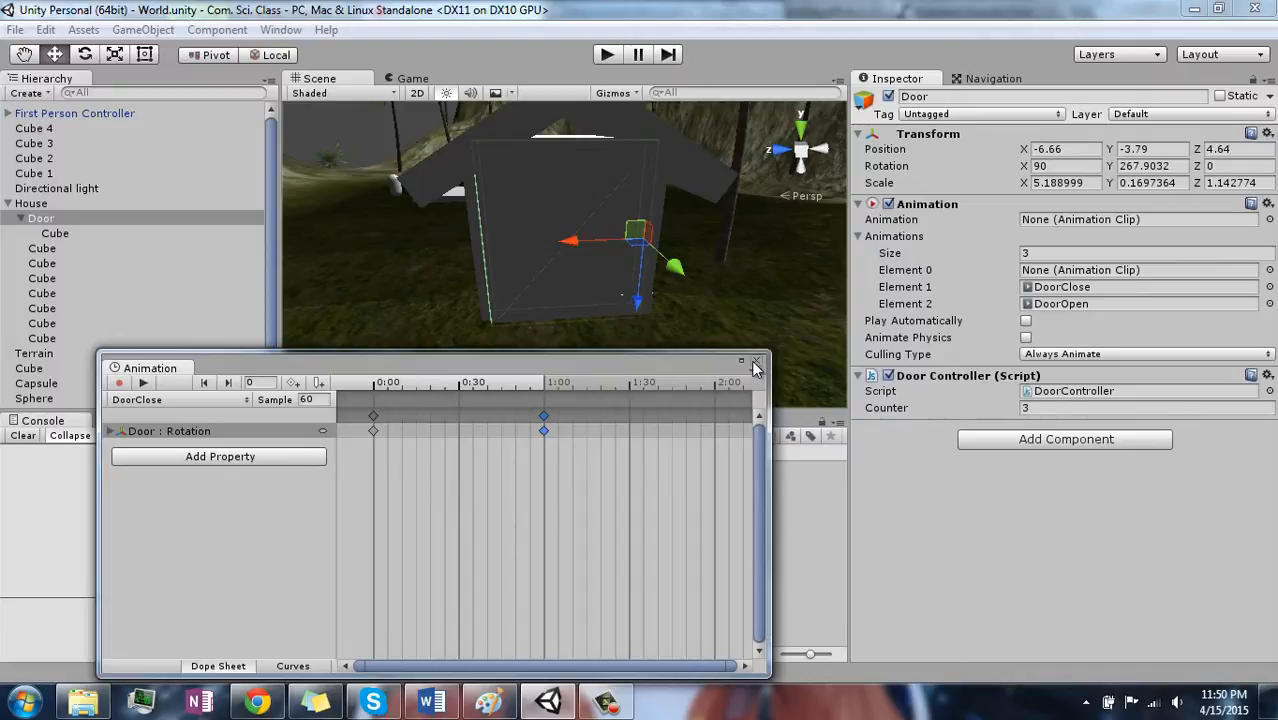
# - Examine the Door's rotation curves in the DoorClose and DoorOpen clips, and close the Animation window
pyautogui.click(293, 665)
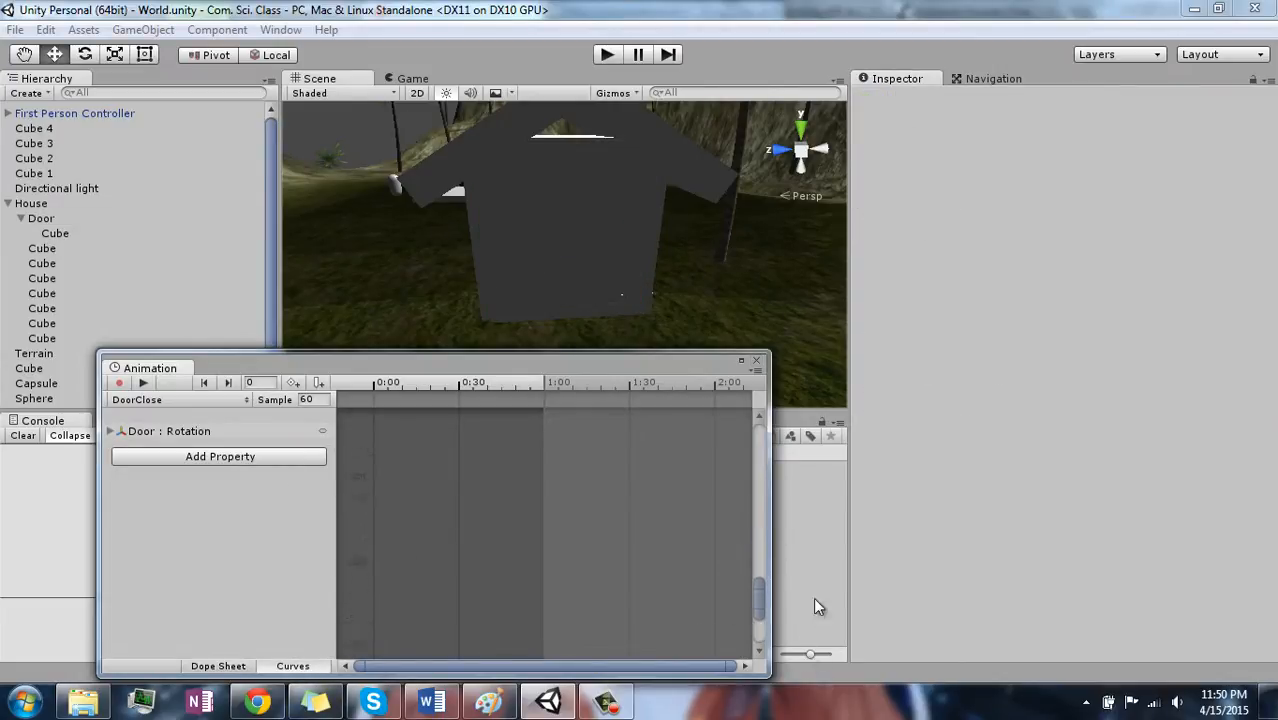
pyautogui.click(186, 431)
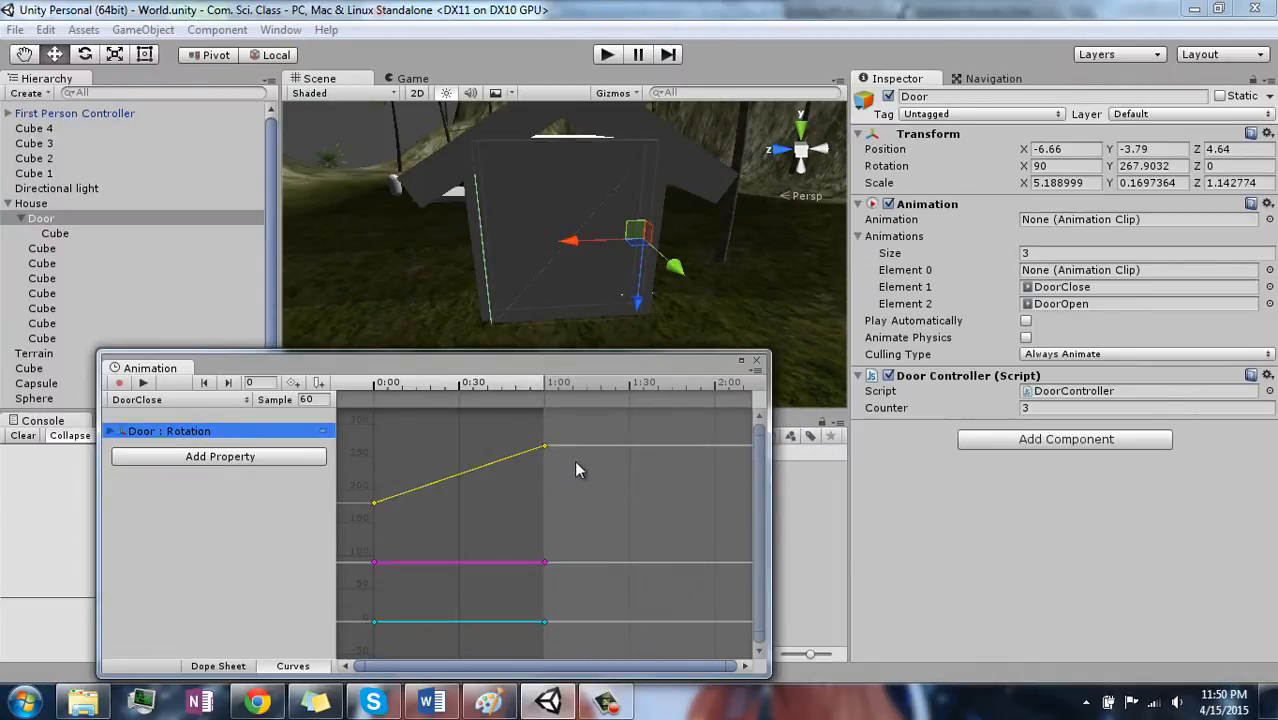
pyautogui.click(225, 400)
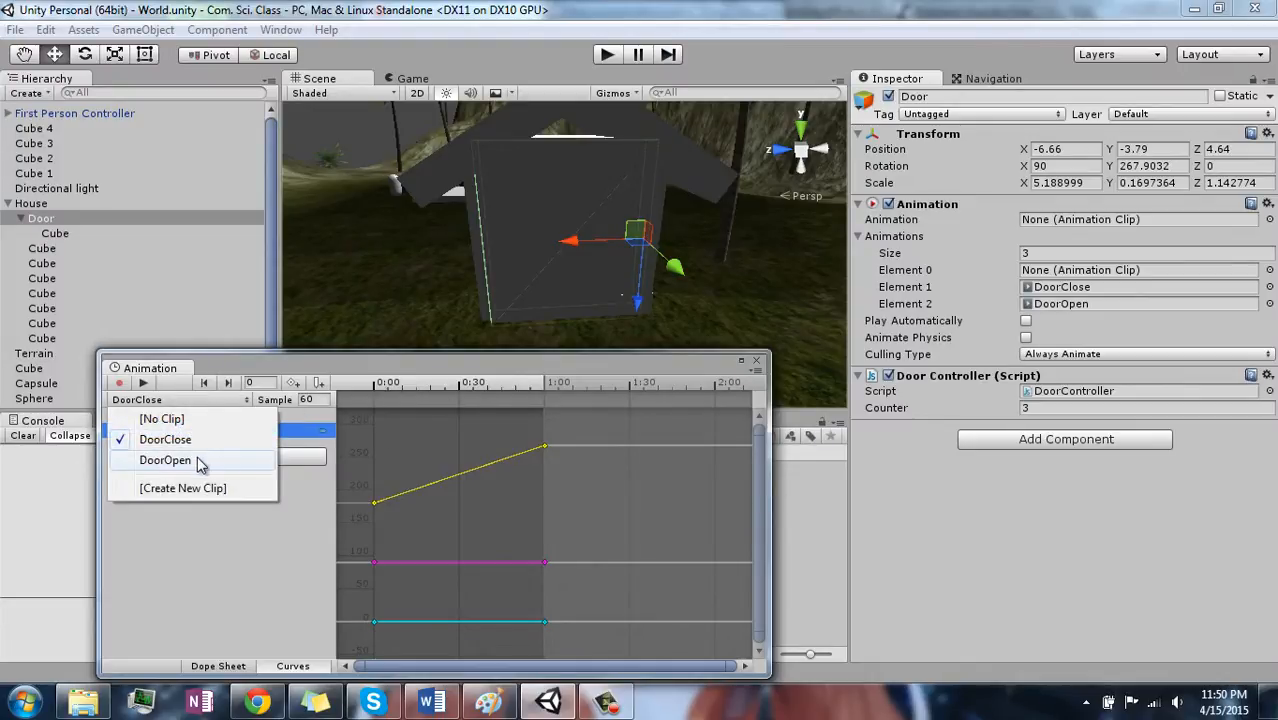
pyautogui.click(200, 461)
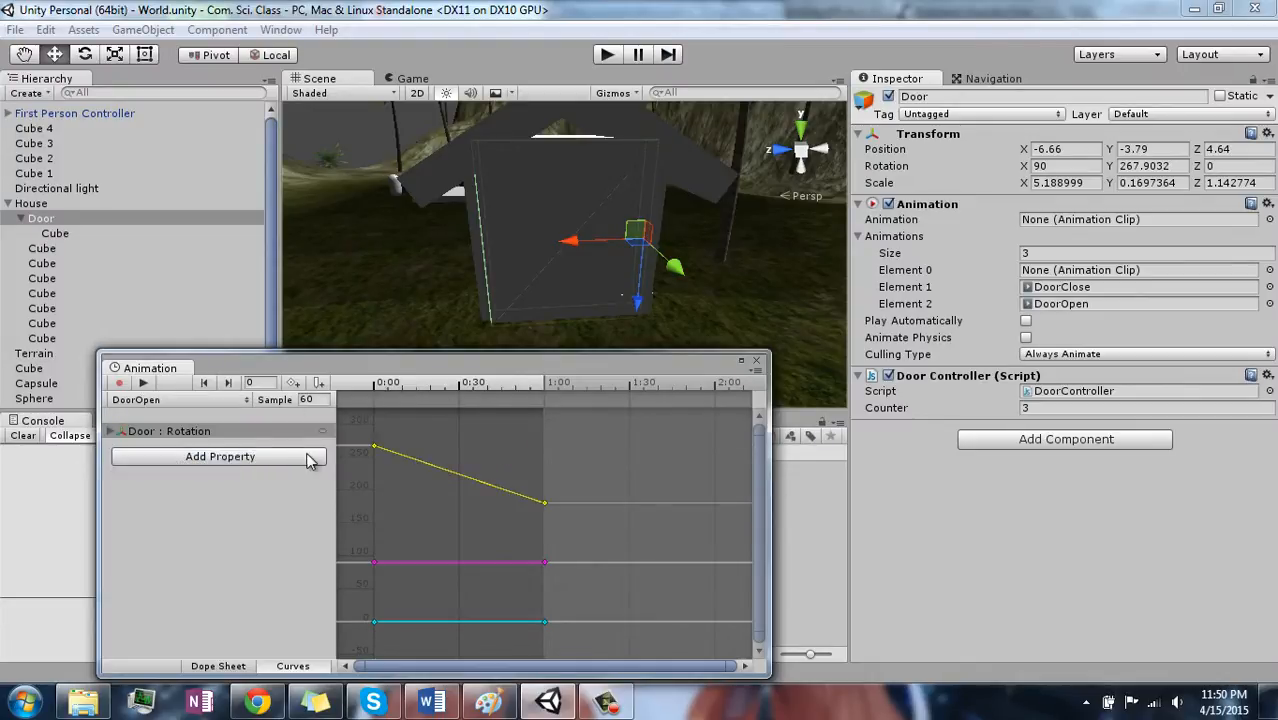
pyautogui.click(756, 360)
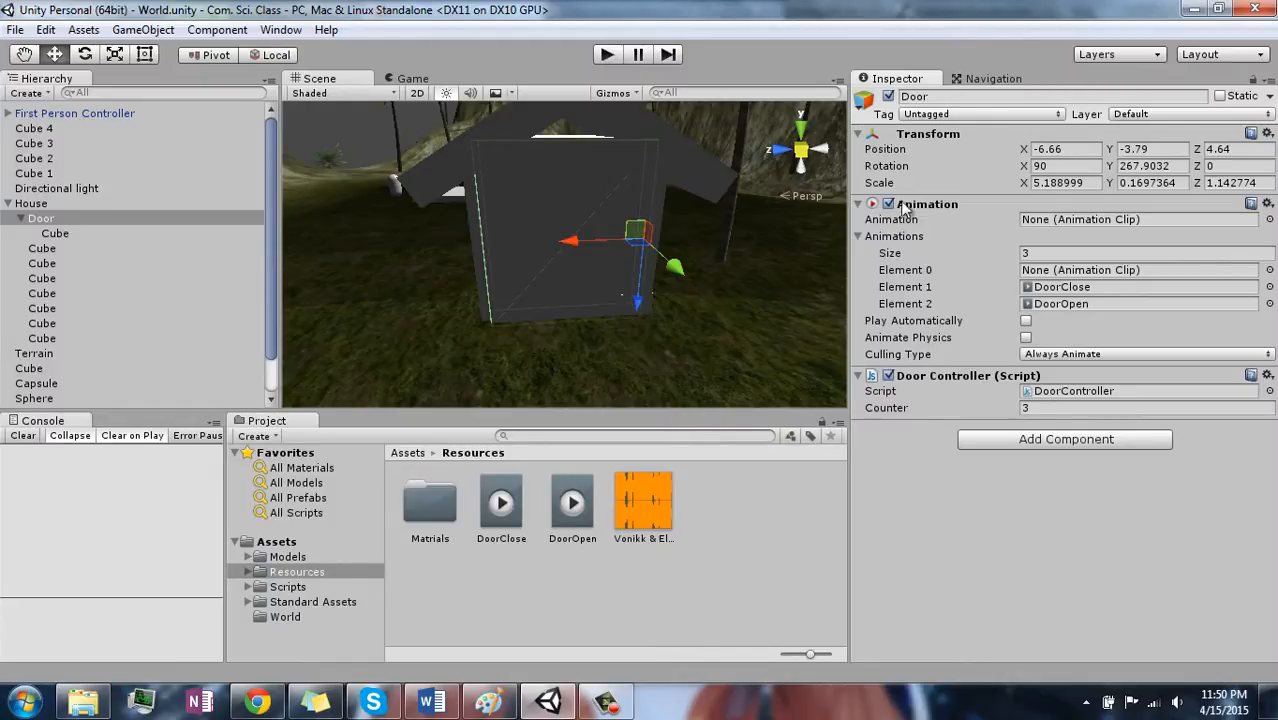
# - Locate the DoorController script in the project, and inspect the Button object and the doorScript code
pyautogui.click(1082, 391)
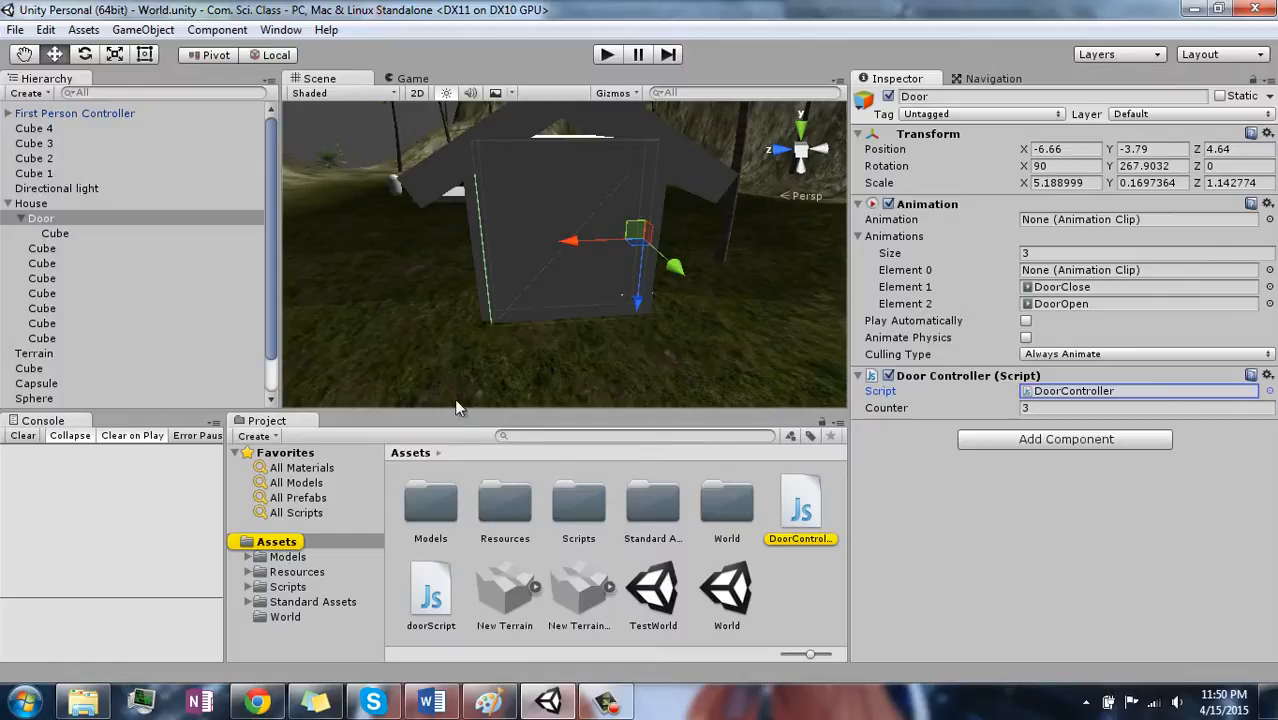
pyautogui.moveTo(444, 352); pyautogui.dragTo(364, 357, button='right')
pyautogui.click(362, 358)
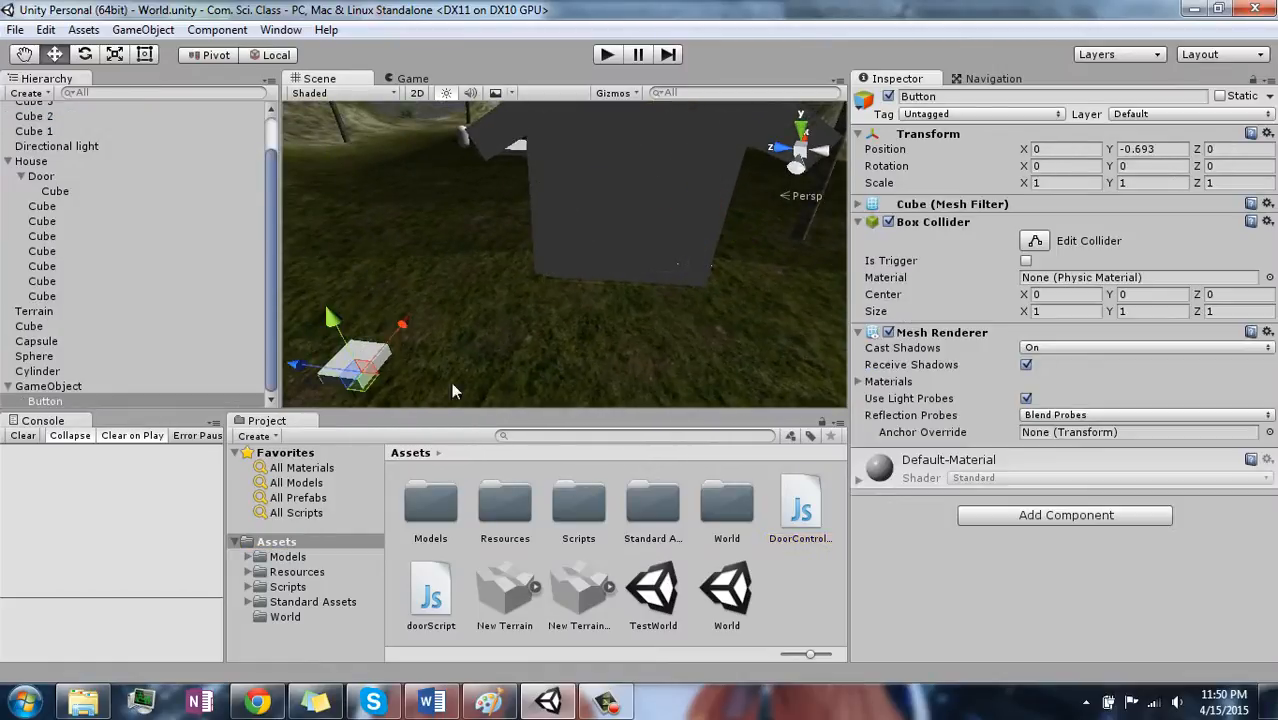
pyautogui.click(433, 596)
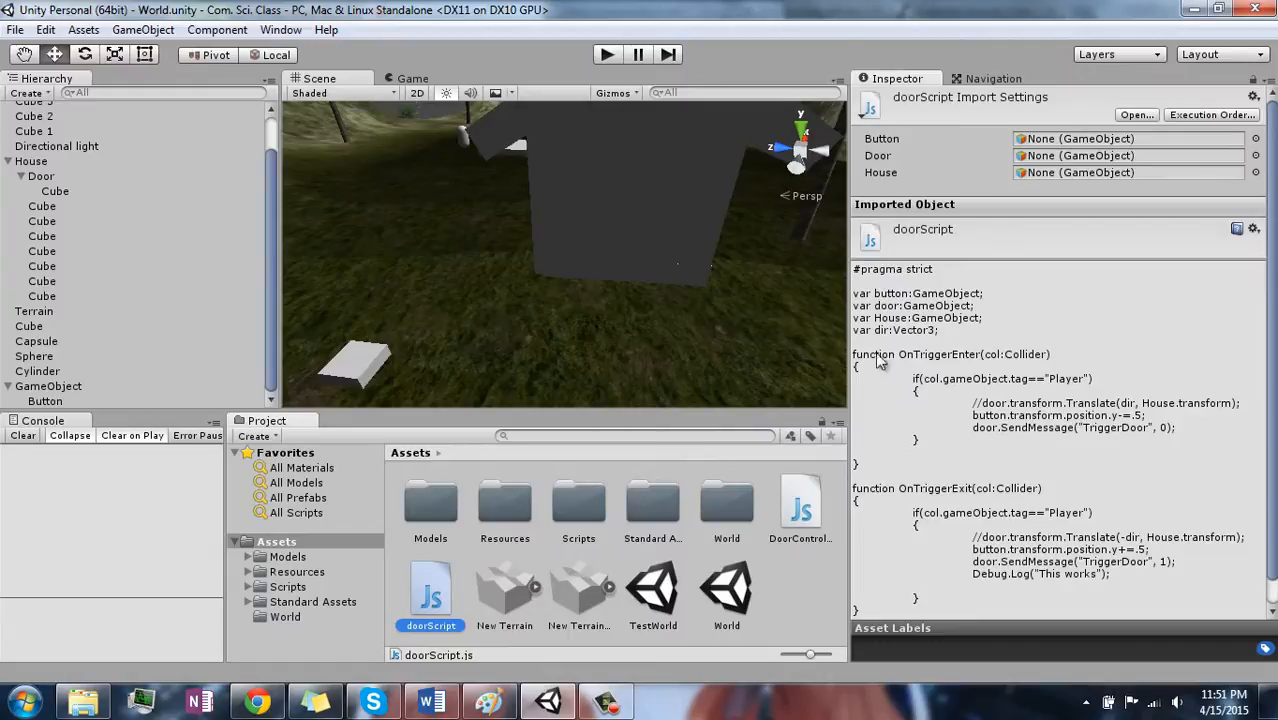
# - Open the Door's DoorController script in MonoDevelop and close the EnemyHp.js file
pyautogui.click(665, 209)
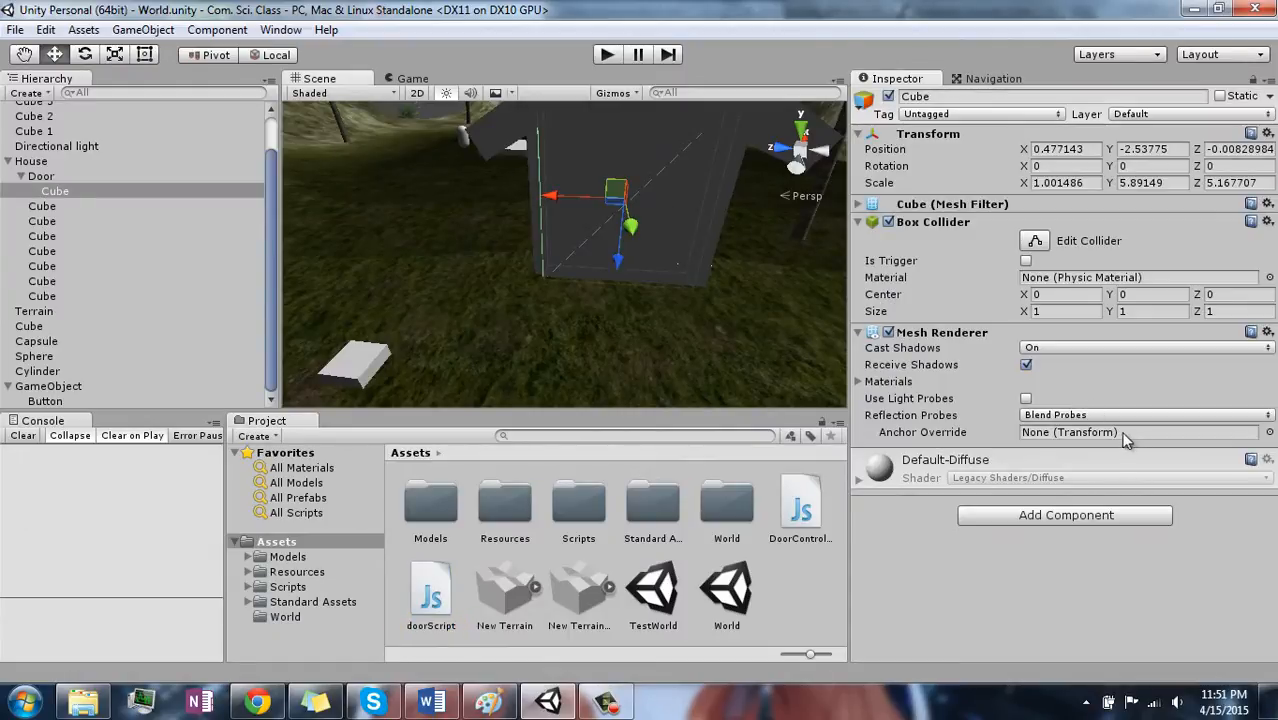
pyautogui.click(38, 176)
pyautogui.click(1086, 391)
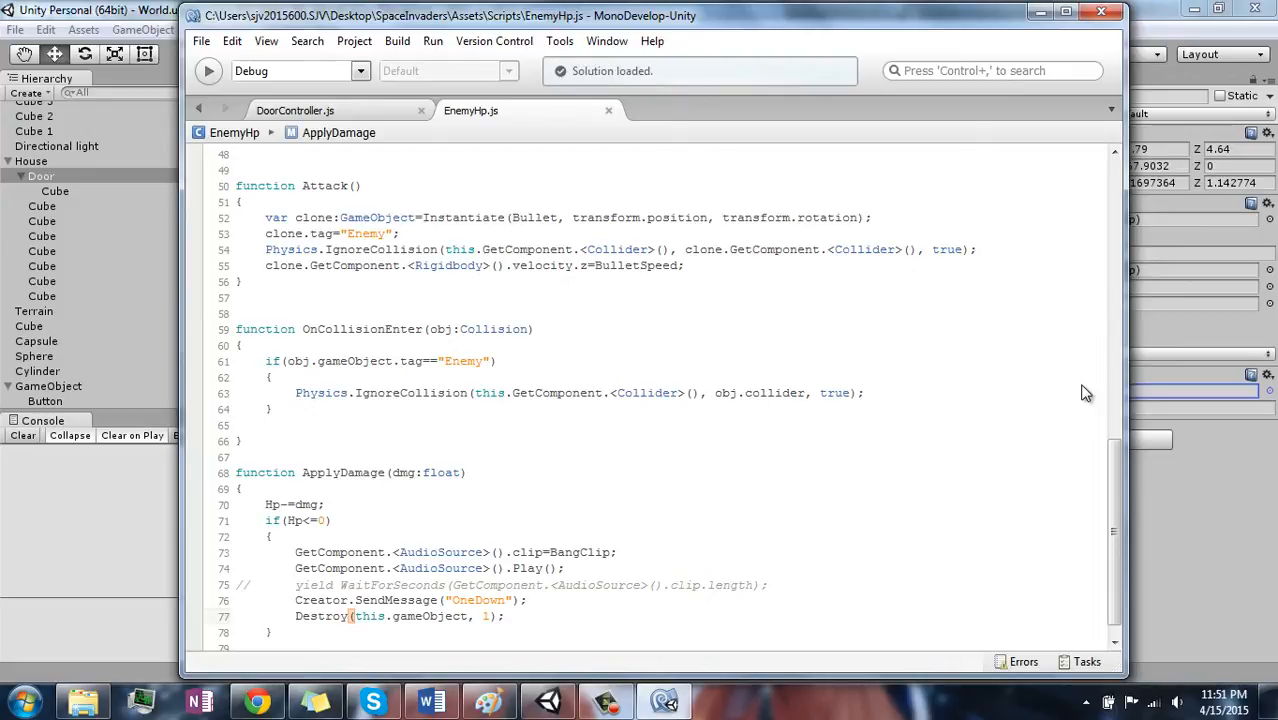
pyautogui.click(608, 110)
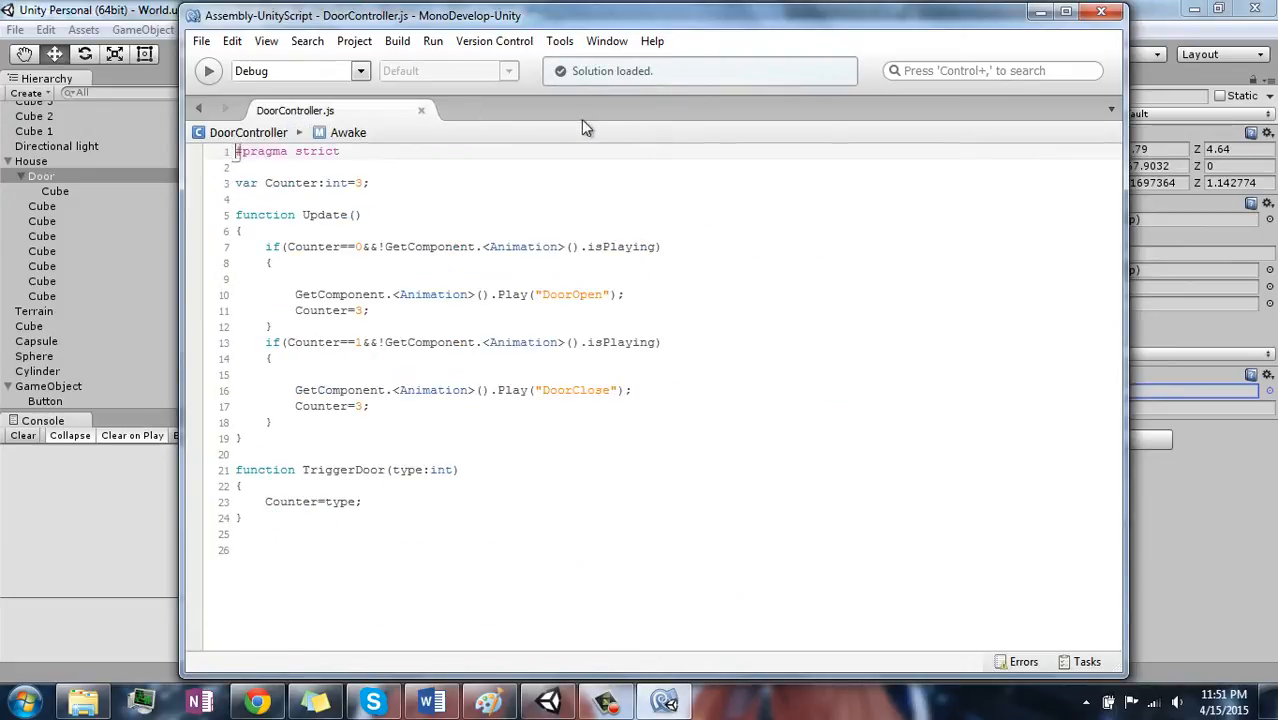
# - Read through the DoorController code, examining the Counter variable, the Update conditions and the TriggerDoor function
pyautogui.moveTo(235, 183); pyautogui.dragTo(379, 184)
pyautogui.click(379, 184)
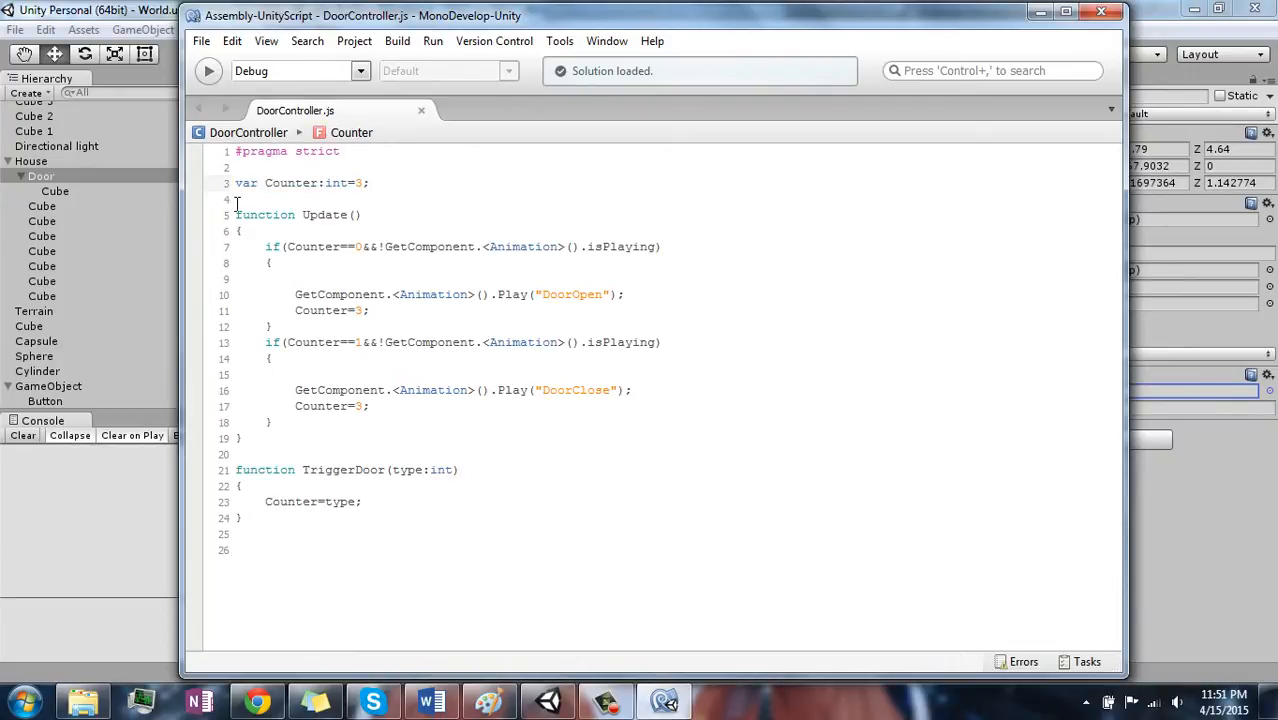
pyautogui.moveTo(234, 184); pyautogui.dragTo(370, 184)
pyautogui.click(370, 184)
pyautogui.moveTo(258, 248); pyautogui.dragTo(279, 420)
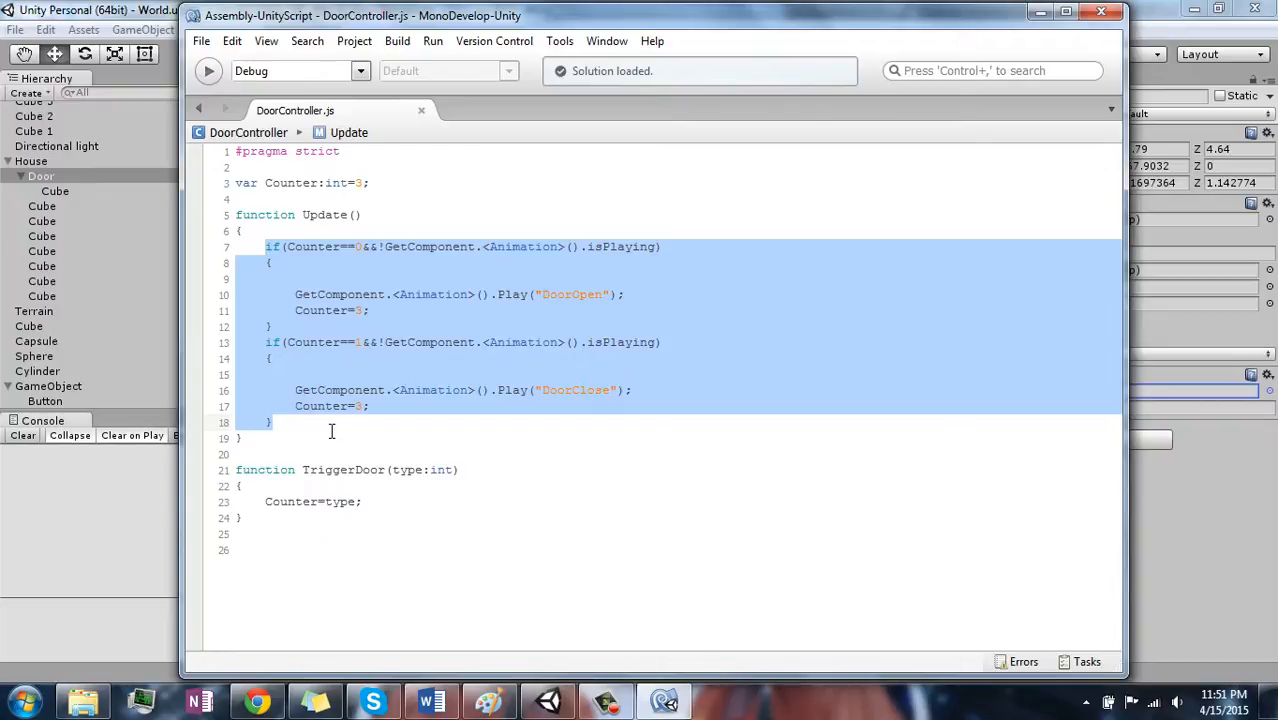
pyautogui.click(297, 458)
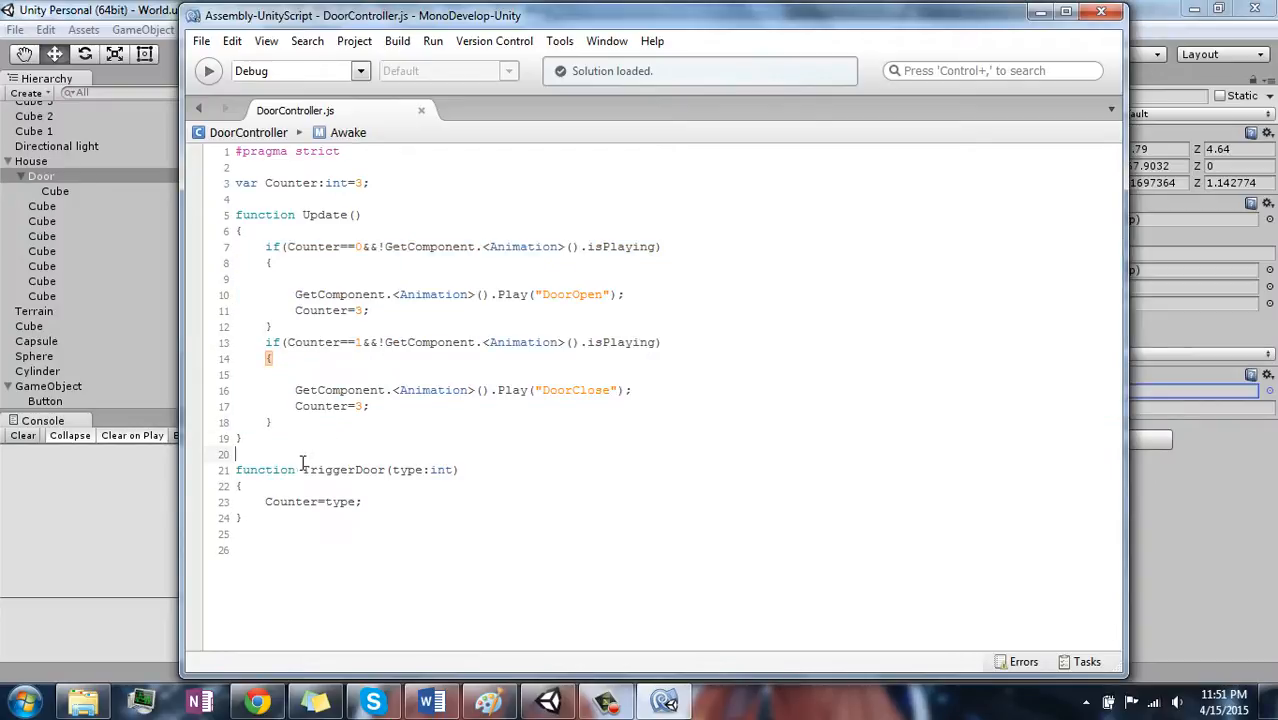
pyautogui.moveTo(302, 469); pyautogui.dragTo(465, 470)
pyautogui.click(465, 470)
pyautogui.moveTo(379, 506); pyautogui.dragTo(230, 478)
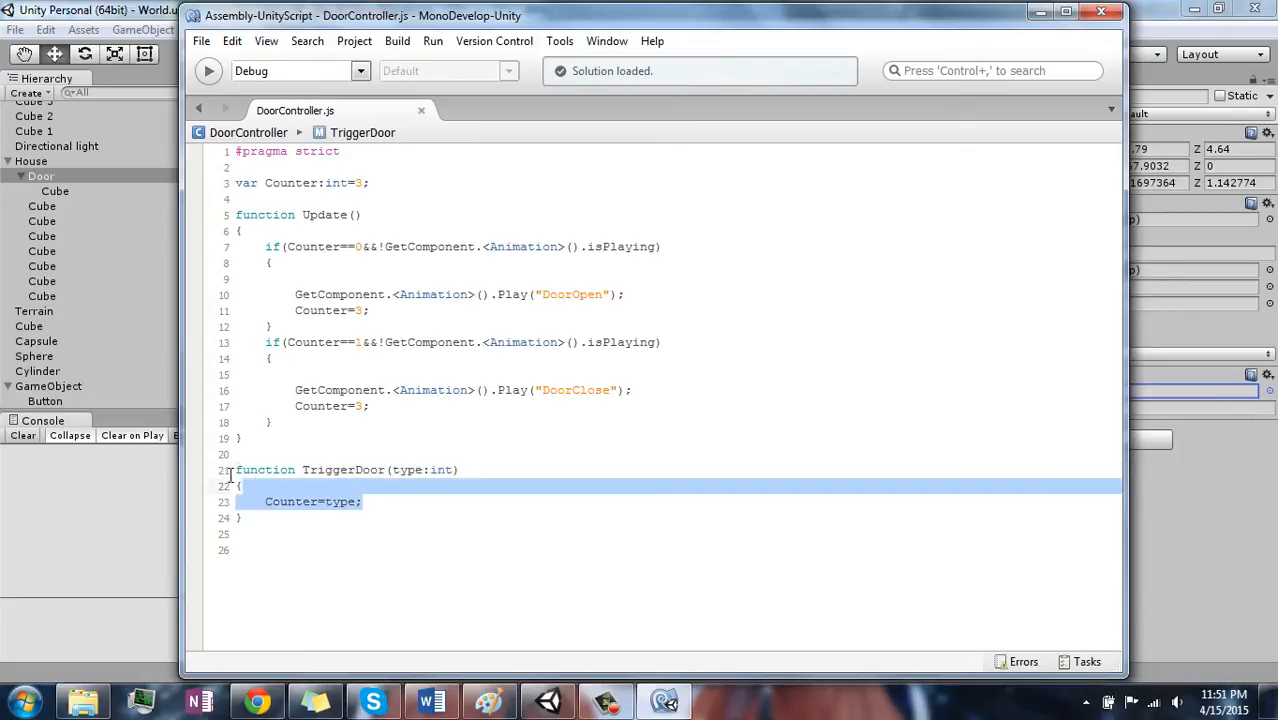
pyautogui.click(300, 422)
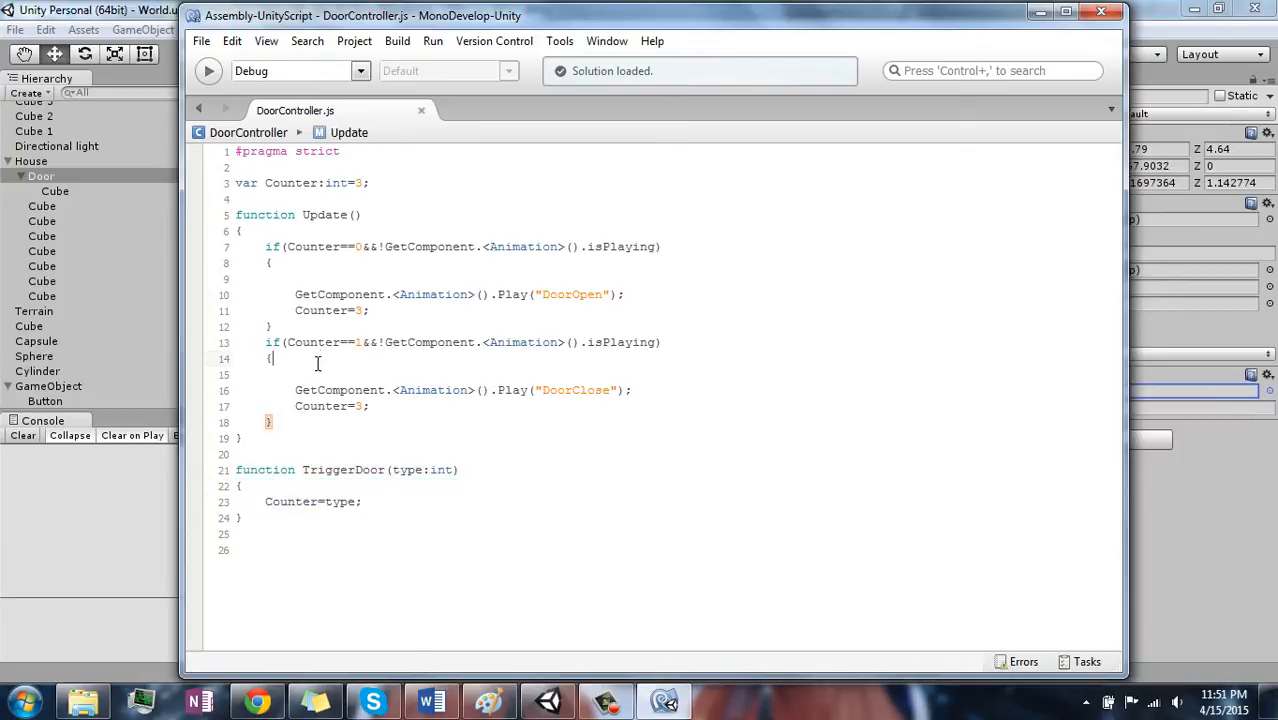
# - Examine how Update checks Counter and isPlaying before it plays the DoorOpen and DoorClose animations
pyautogui.click(288, 246)
pyautogui.moveTo(380, 231); pyautogui.dragTo(362, 248)
pyautogui.click(359, 260)
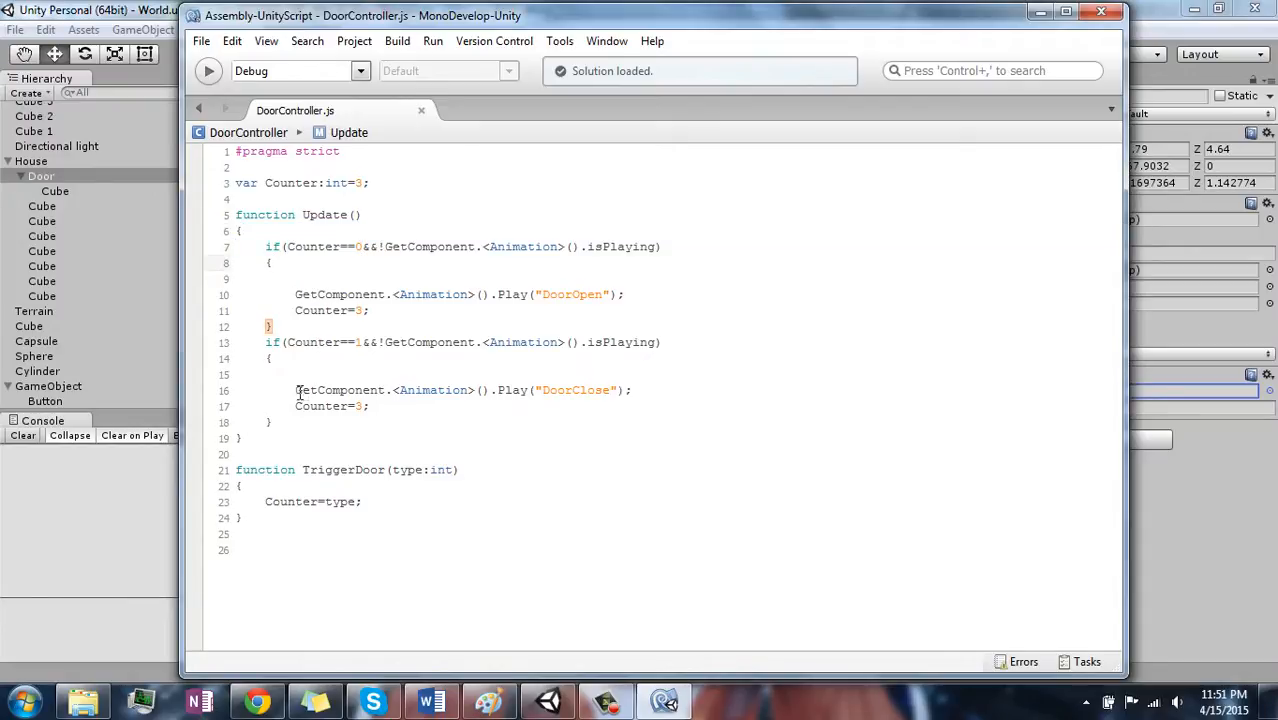
pyautogui.moveTo(287, 341); pyautogui.dragTo(352, 343)
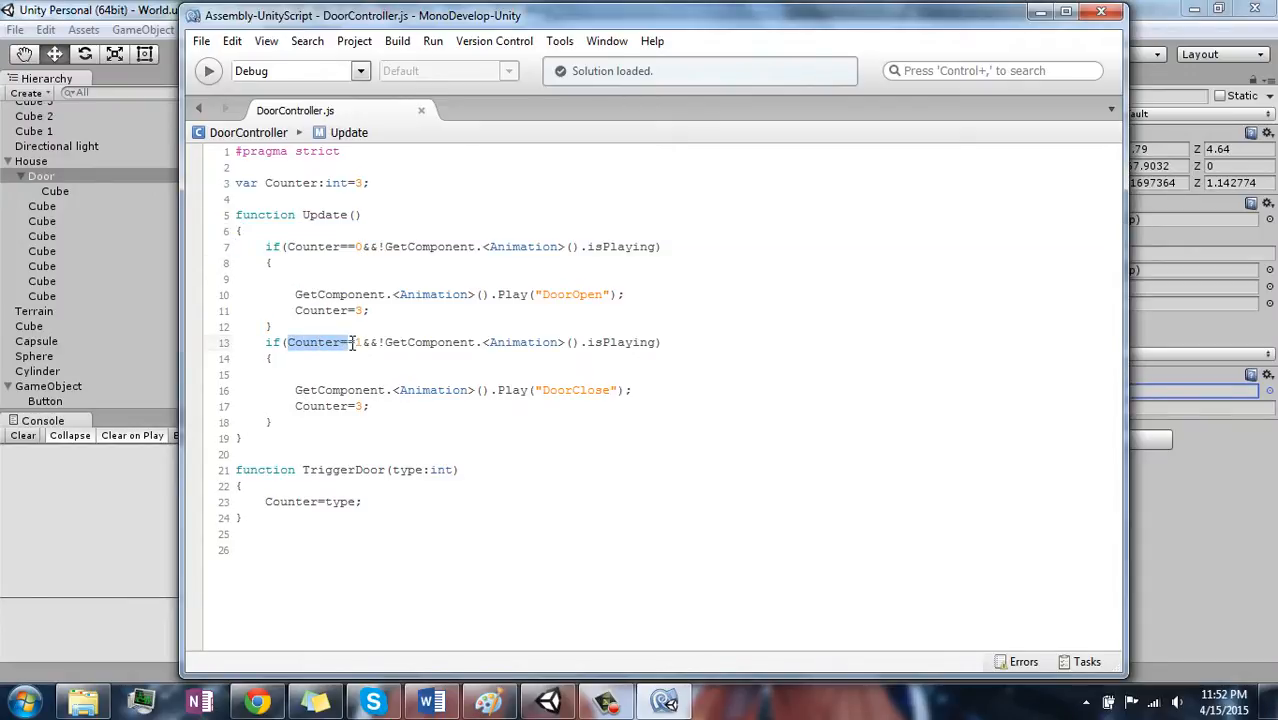
pyautogui.click(527, 305)
pyautogui.moveTo(535, 294); pyautogui.dragTo(615, 290)
pyautogui.click(611, 290)
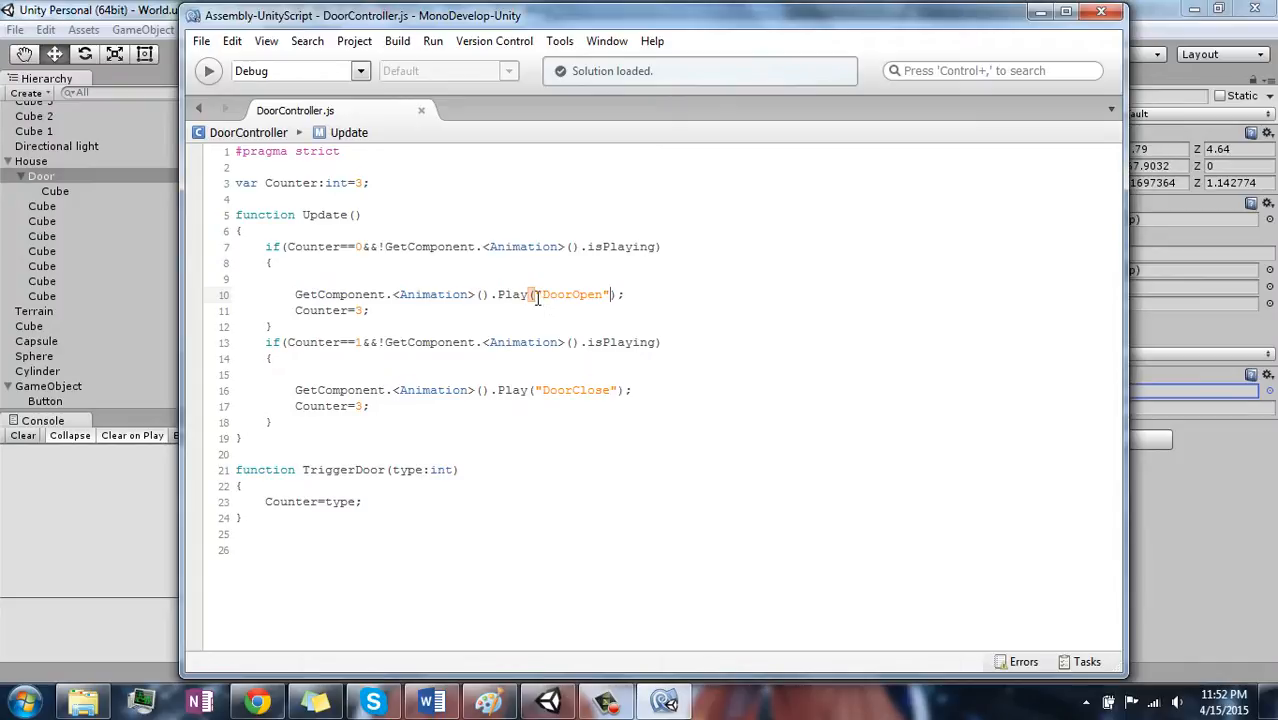
pyautogui.moveTo(535, 294); pyautogui.dragTo(608, 302)
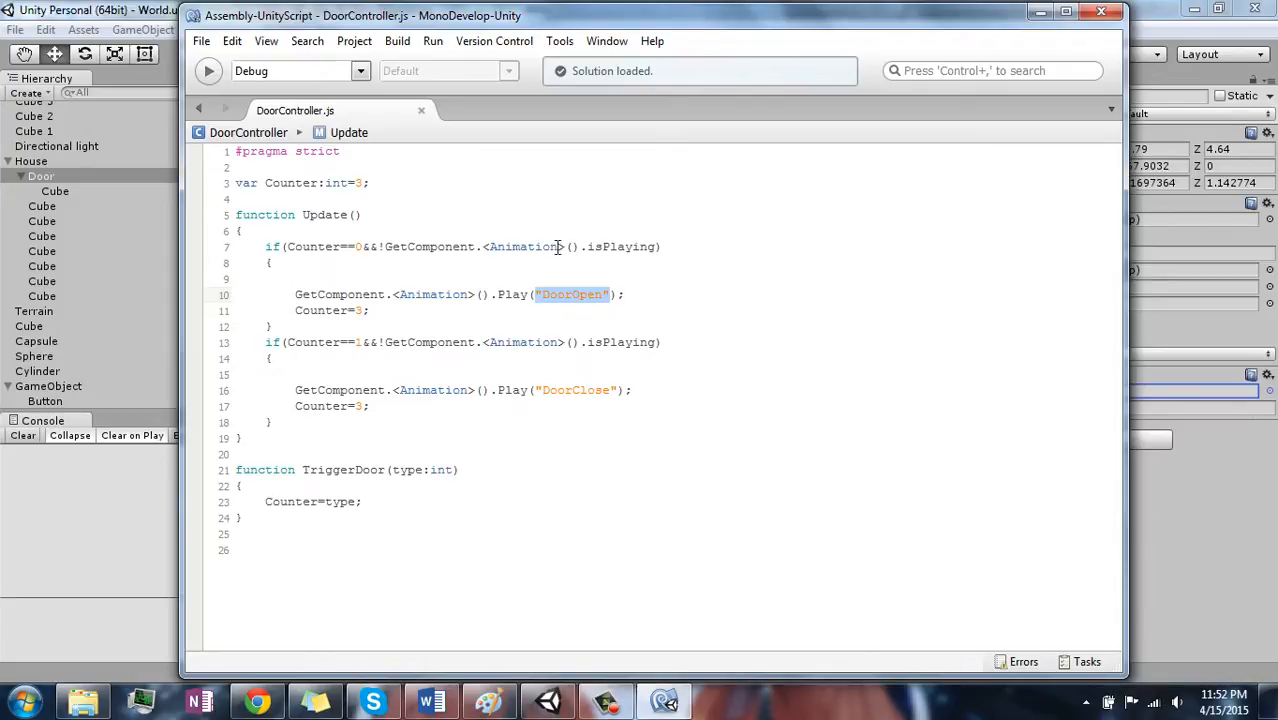
pyautogui.moveTo(380, 247); pyautogui.dragTo(655, 244)
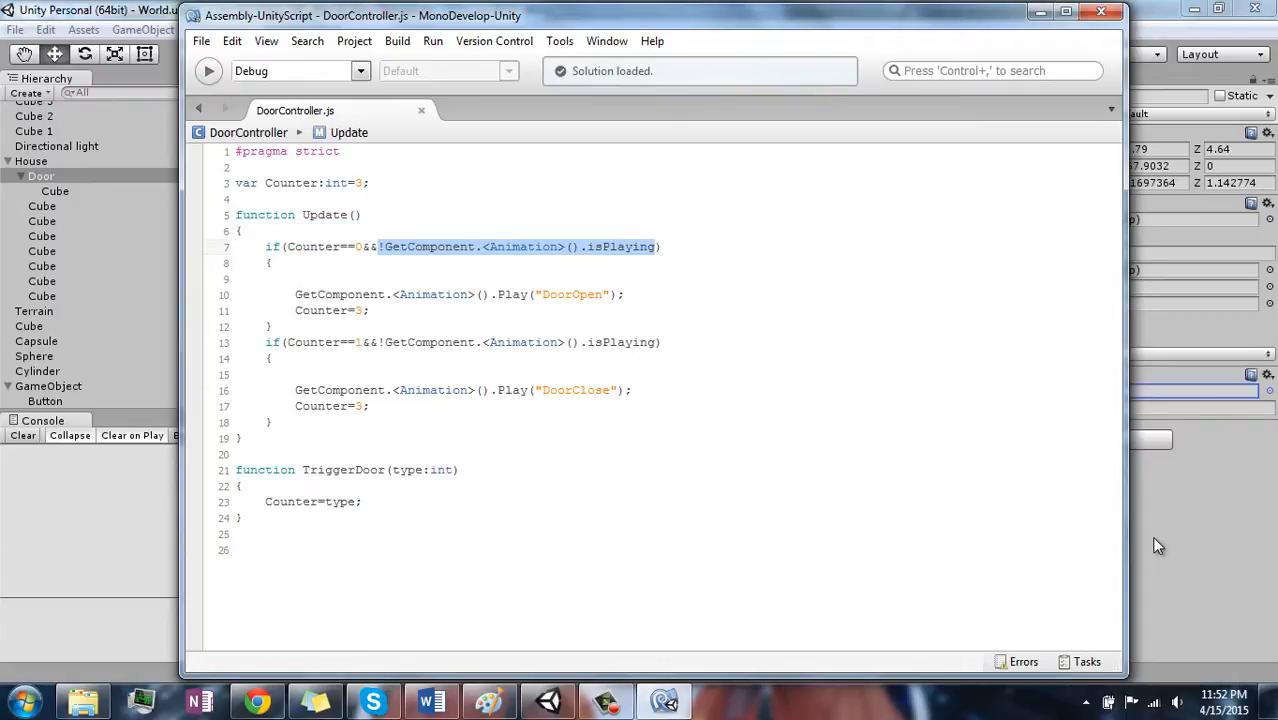
# - Switch back to Unity, run the game, walk the player over the button to test the door, and stop the game
pyautogui.click(1250, 580)
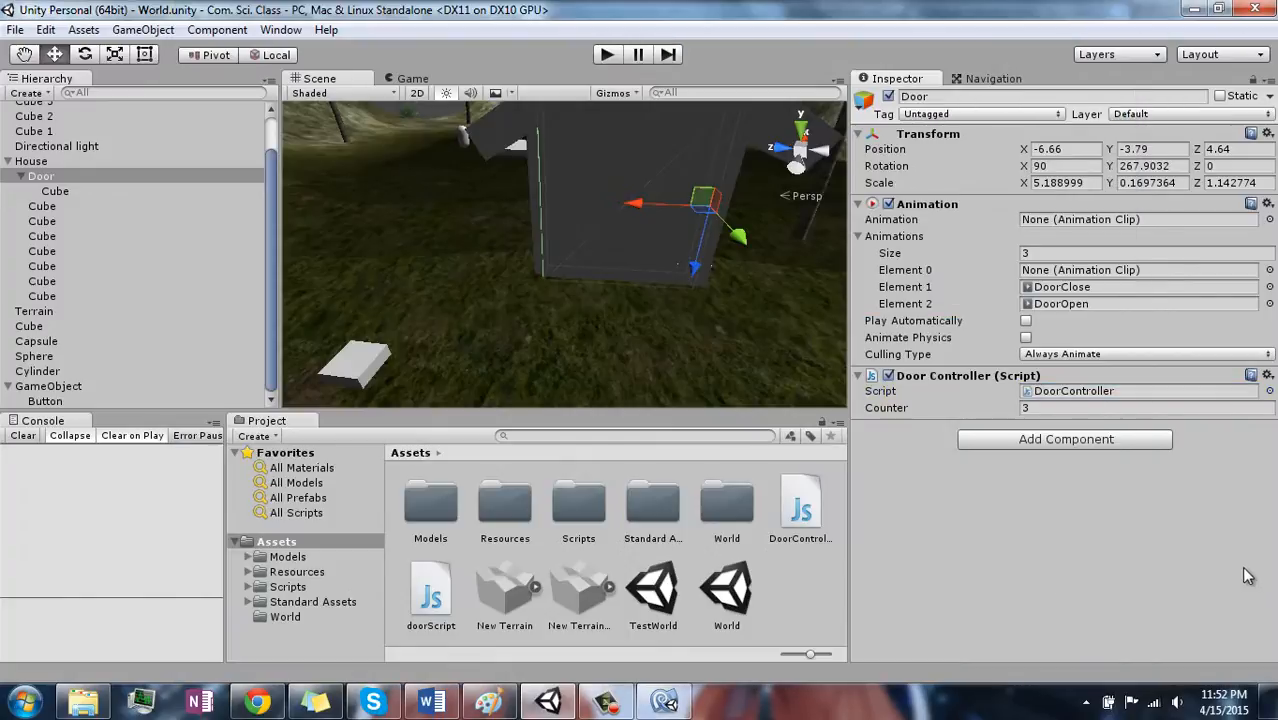
pyautogui.click(603, 56)
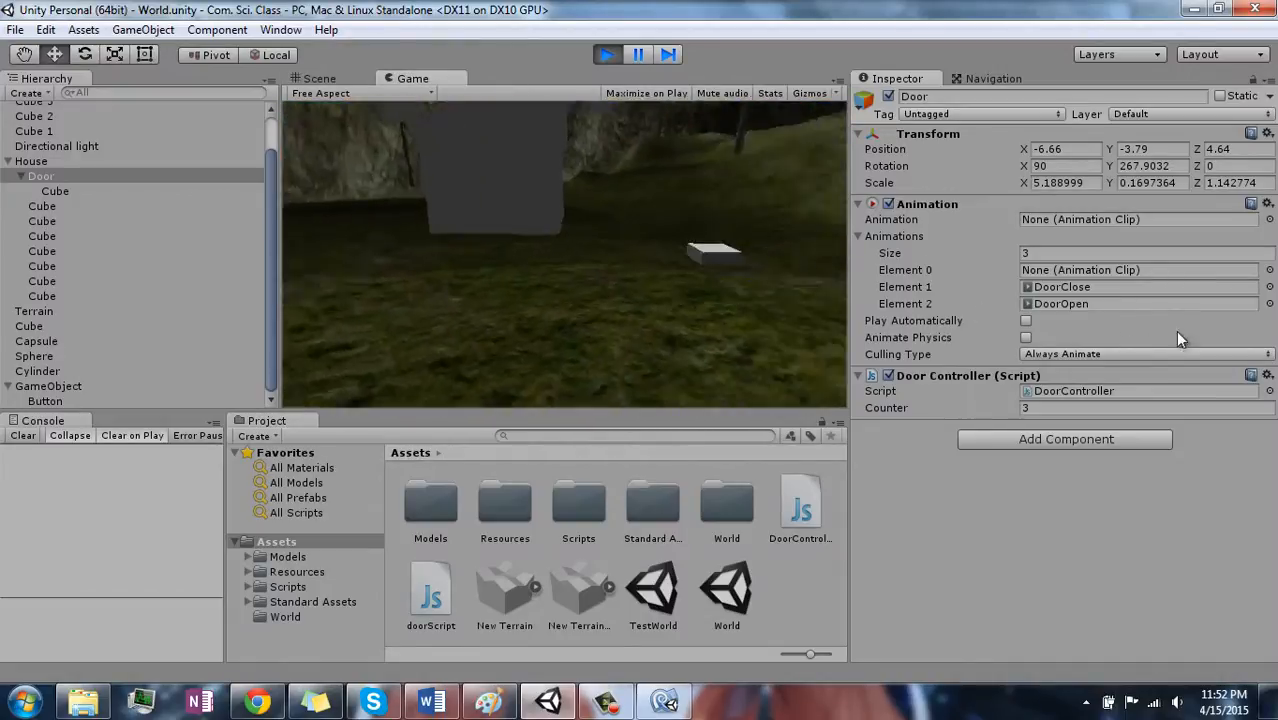
pyautogui.press('w')
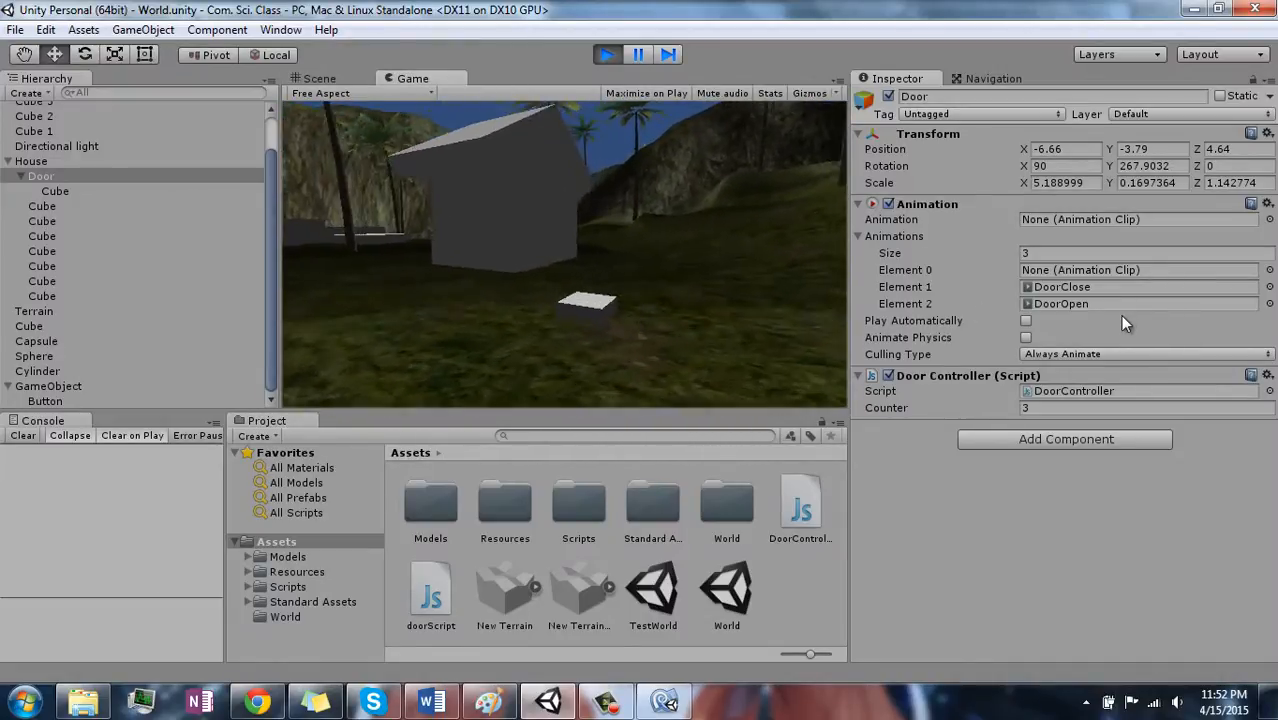
pyautogui.press('w')
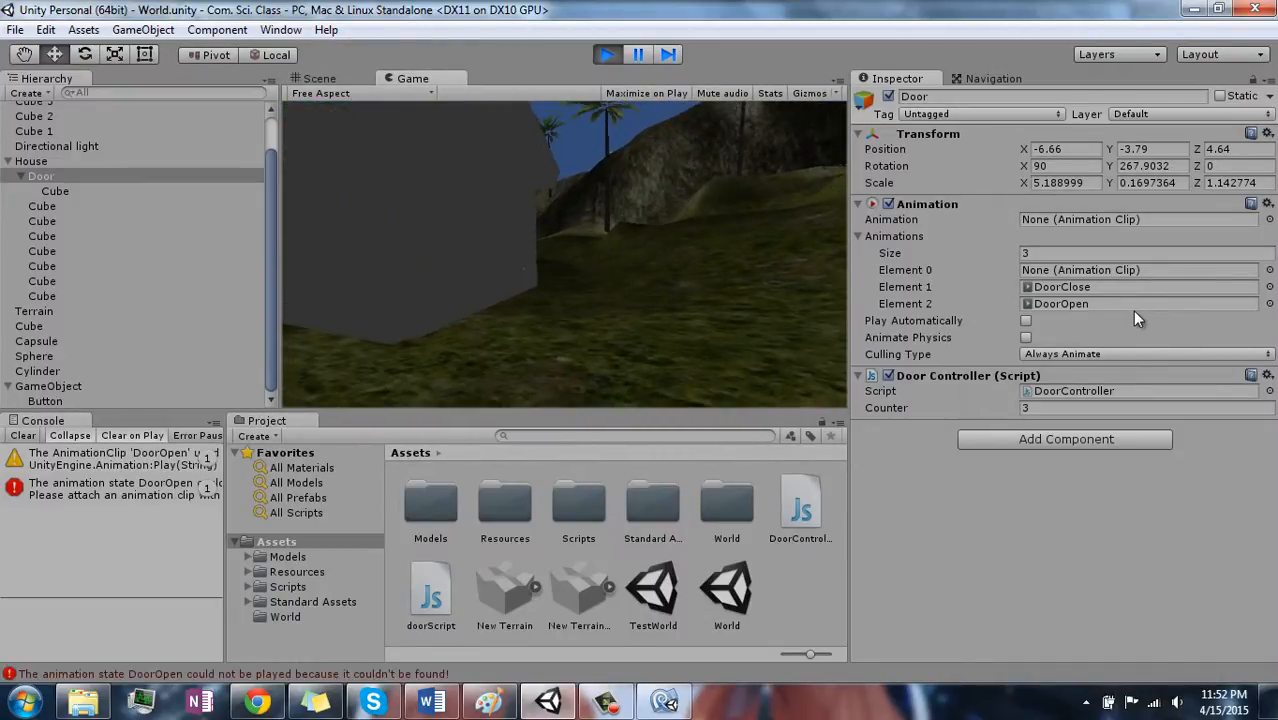
pyautogui.click(606, 55)
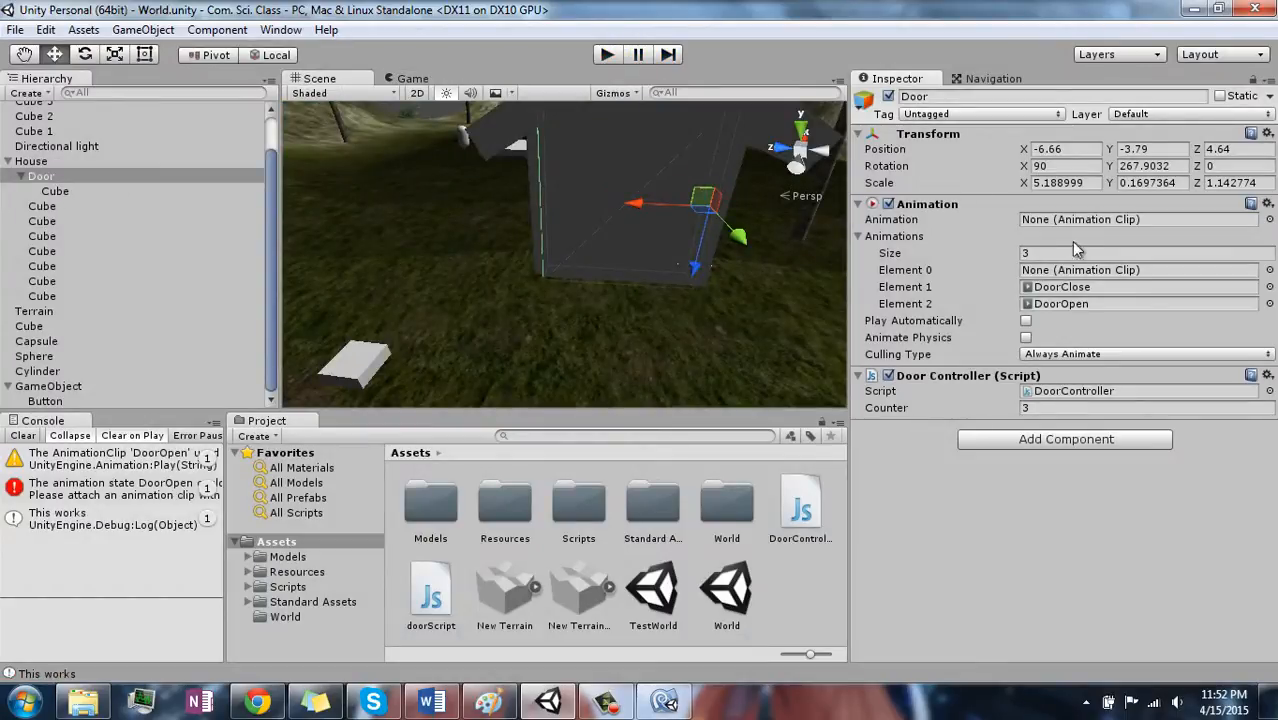
# - Set Element 0 of the Door's Animations list to DoorOpen and Element 2 to None
pyautogui.click(1269, 270)
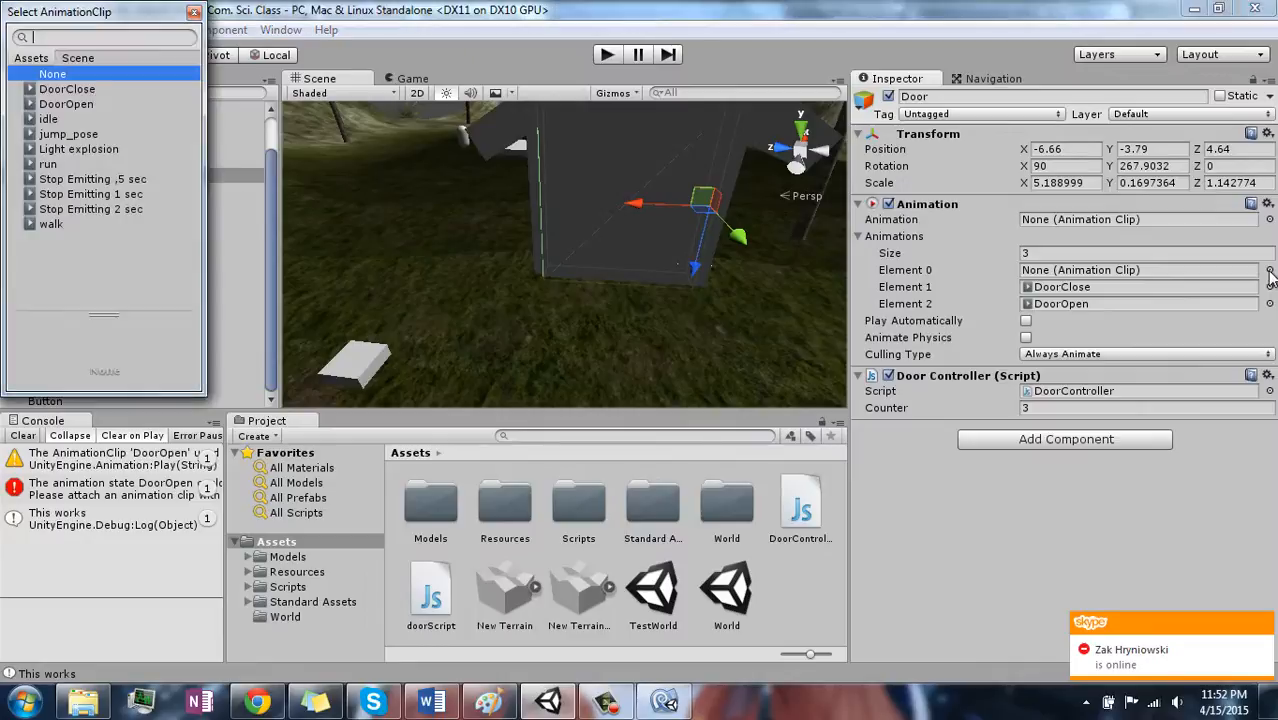
pyautogui.click(66, 104)
pyautogui.click(66, 104)
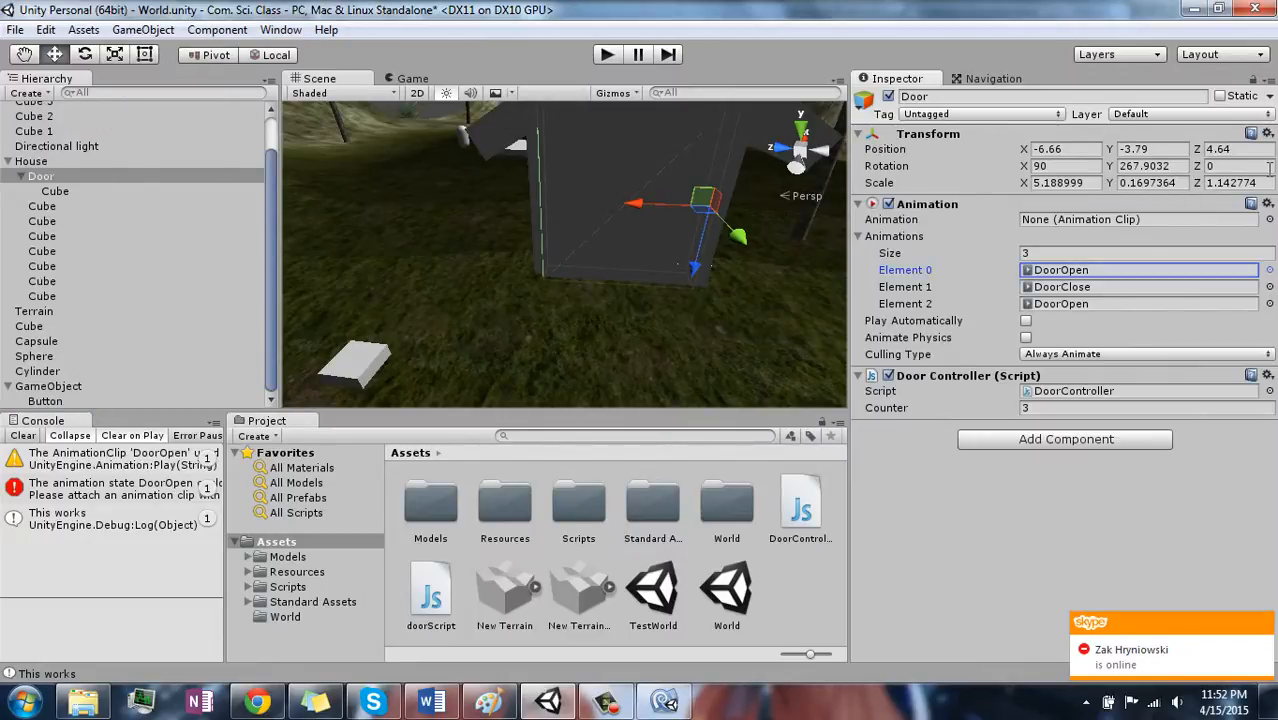
pyautogui.click(1269, 304)
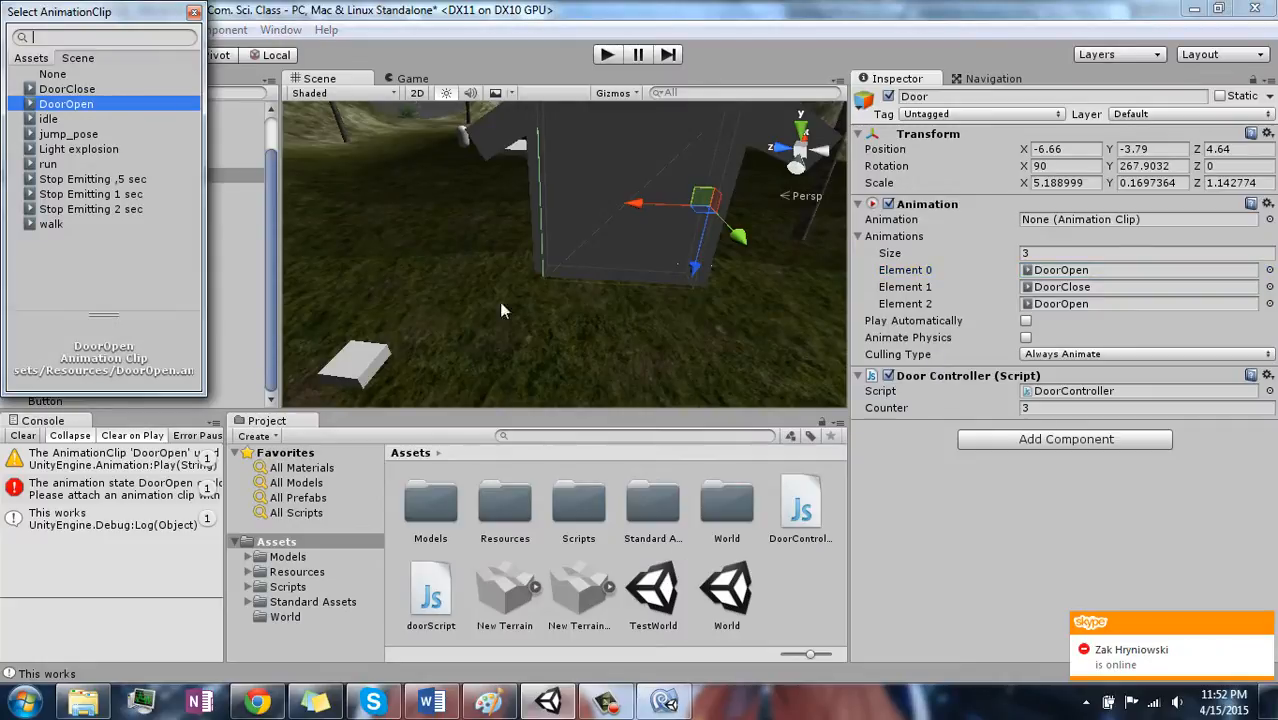
pyautogui.click(56, 74)
pyautogui.click(58, 76)
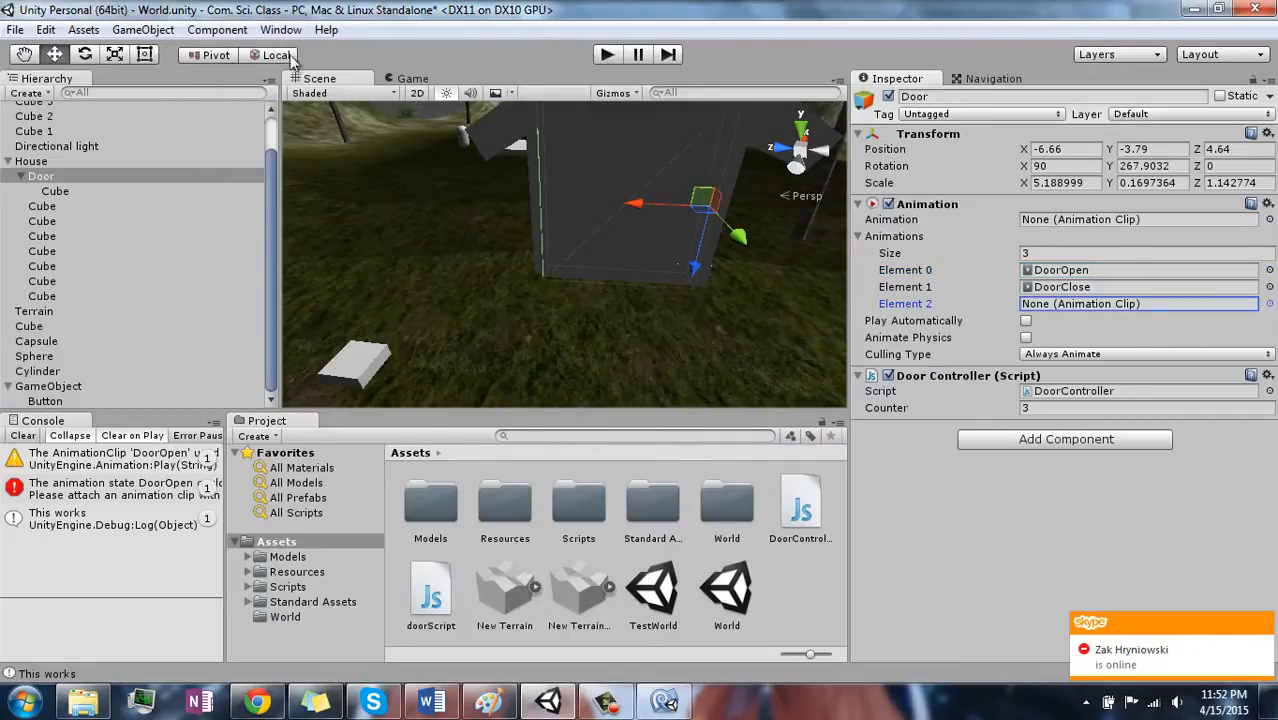
# - Run the game, walk the player over the button to test the door with the updated Animations list, and stop the game
pyautogui.click(601, 58)
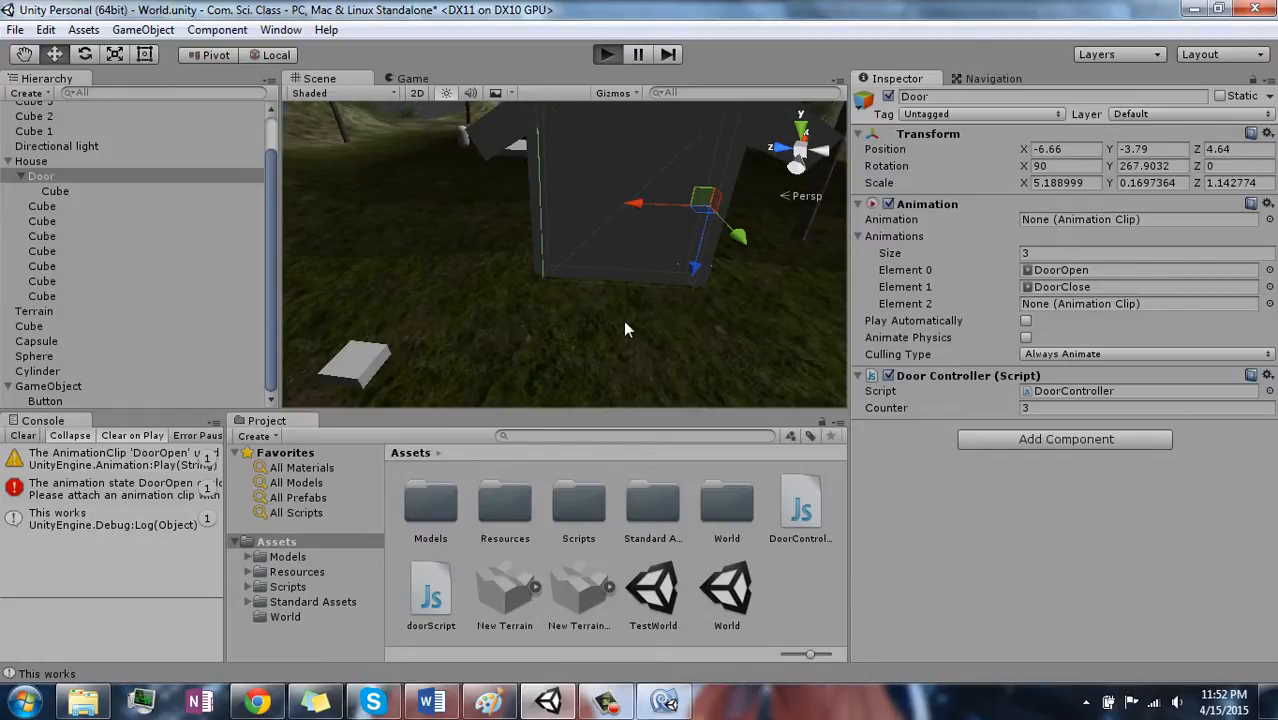
pyautogui.press('w')
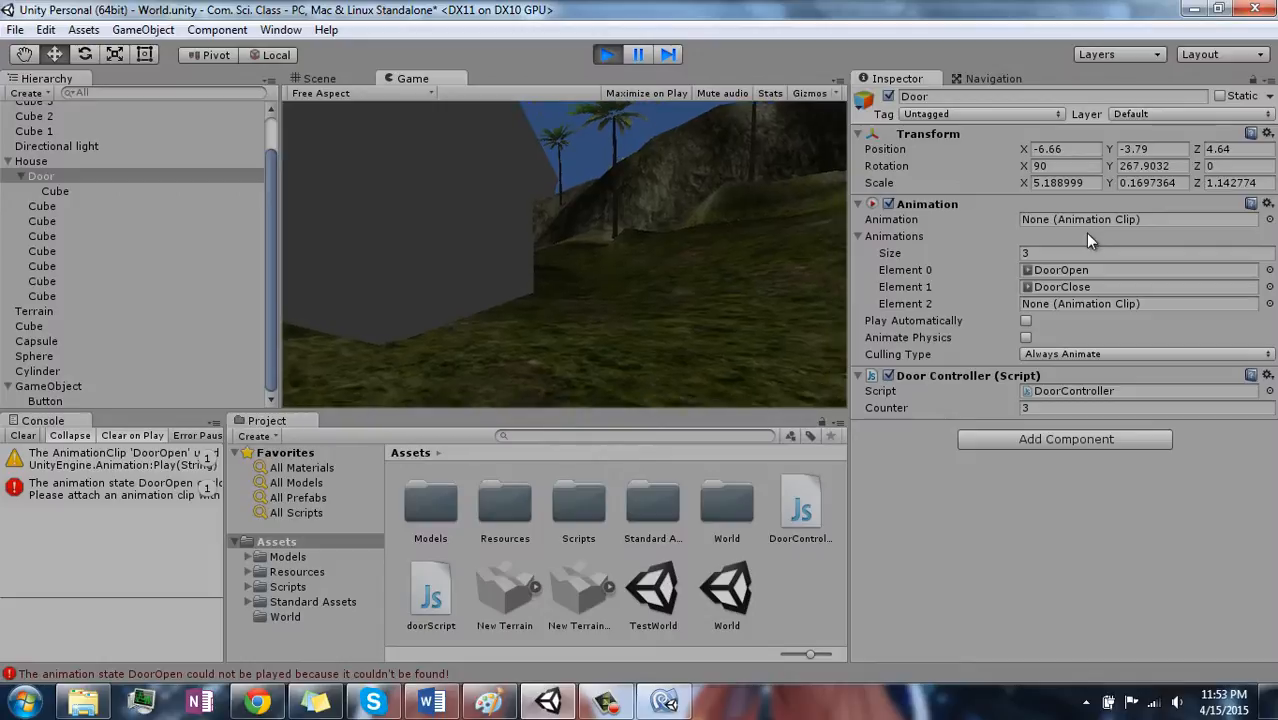
pyautogui.press('s')
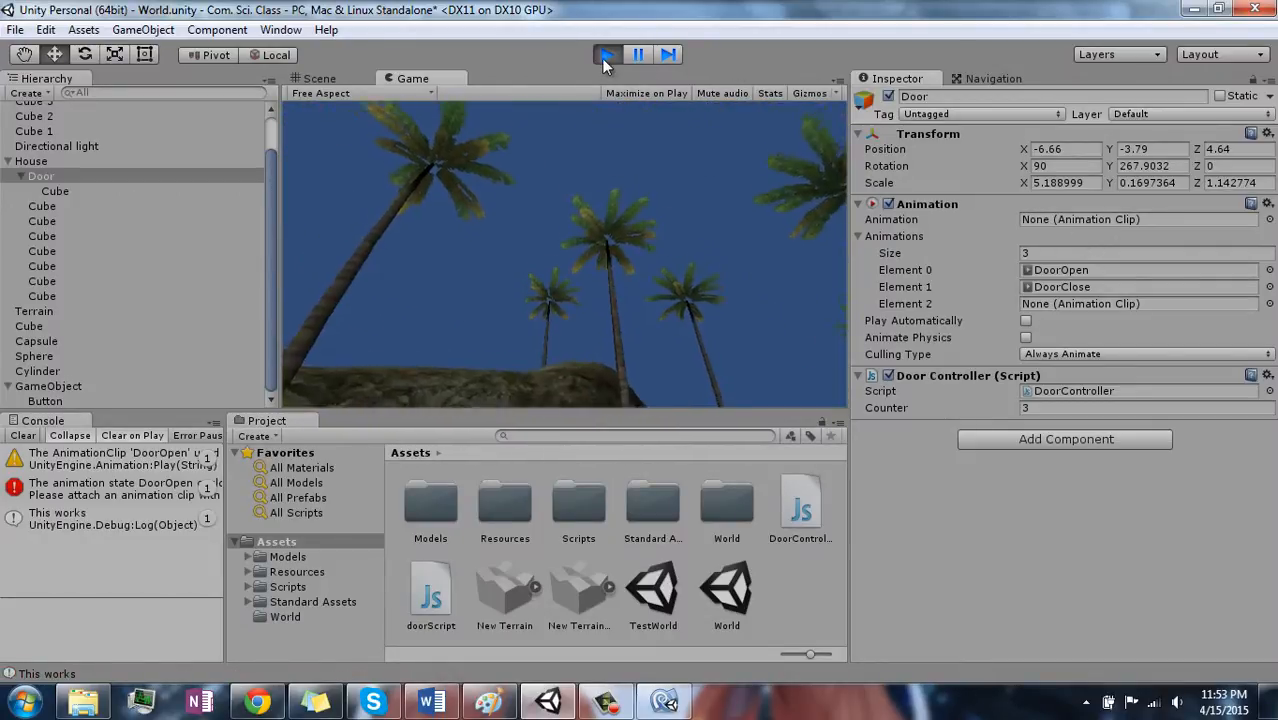
pyautogui.click(606, 54)
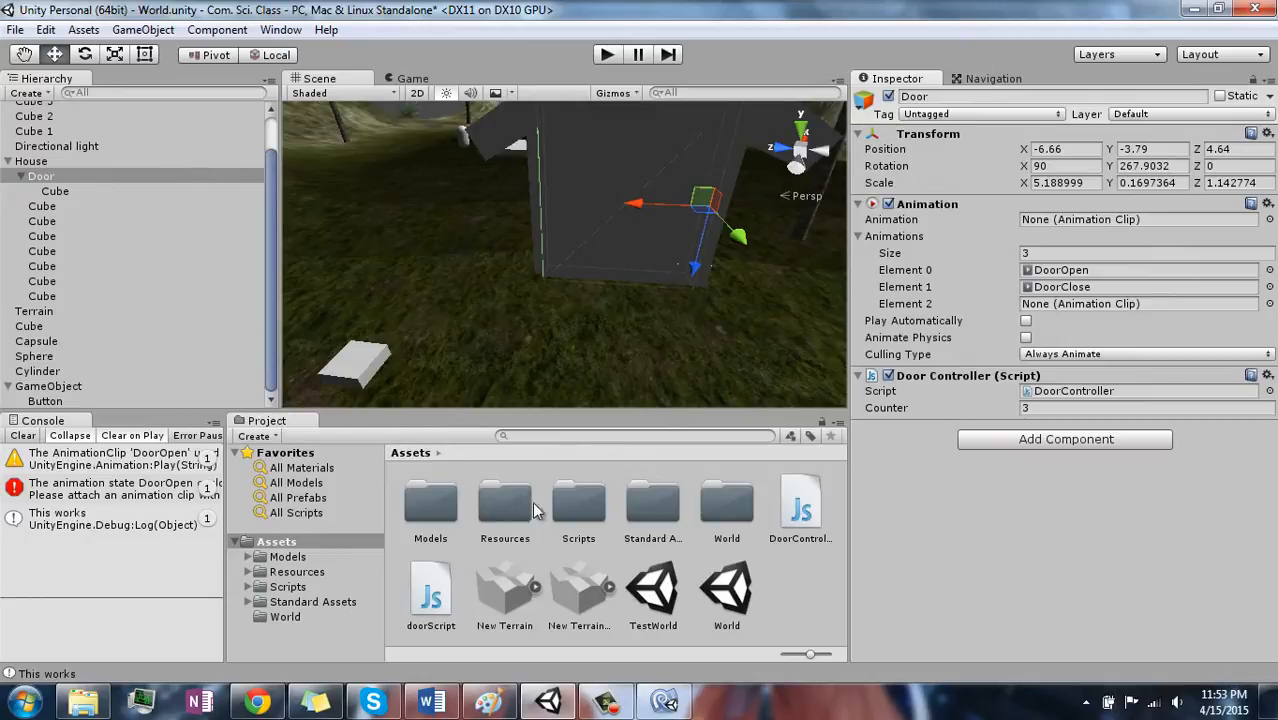
# - Open the Resources folder and compare the DoorClose clip's settings with those of DoorOpen, leaving DoorOpen selected
pyautogui.click(579, 503)
pyautogui.click(652, 503)
pyautogui.click(505, 503)
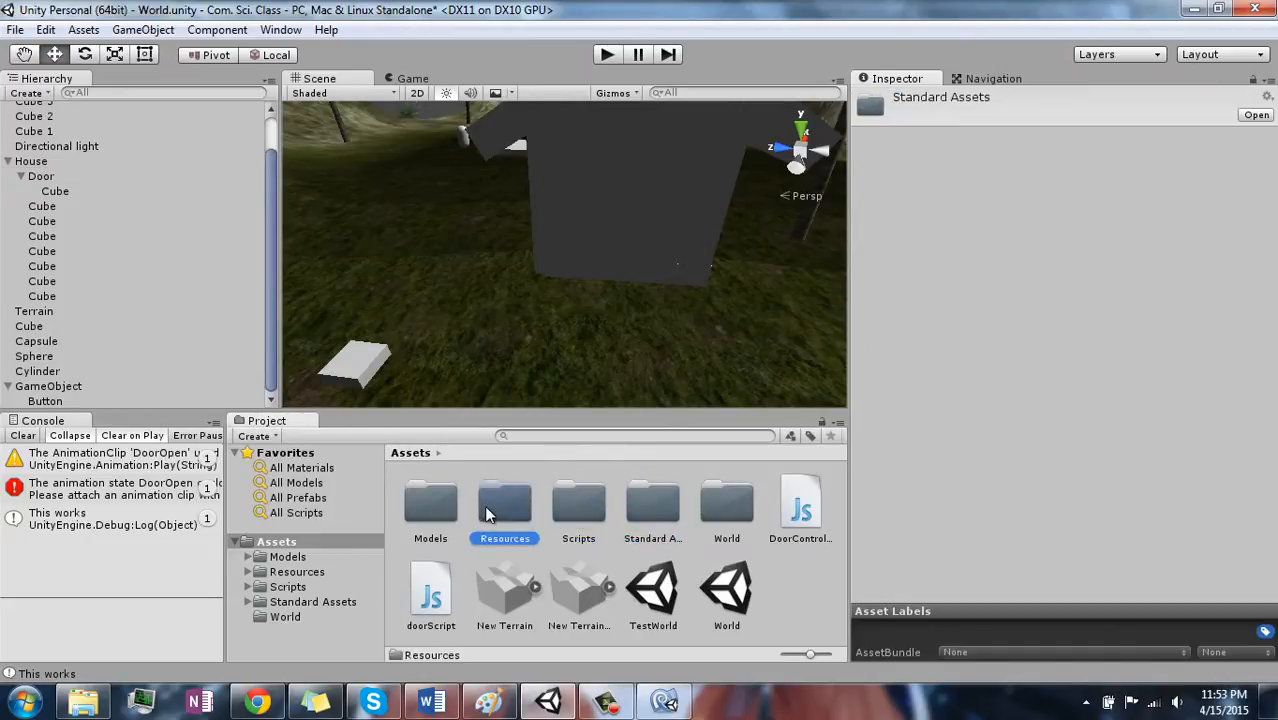
pyautogui.doubleClick(506, 505)
pyautogui.click(507, 503)
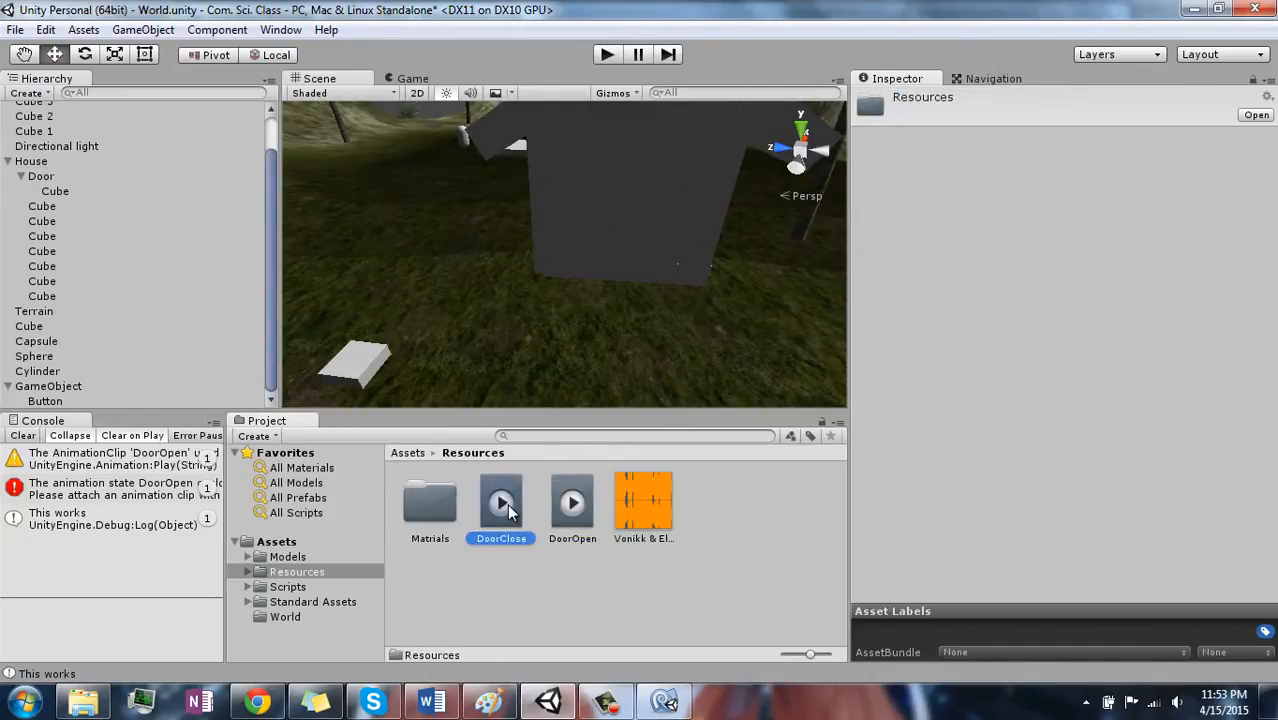
pyautogui.click(586, 501)
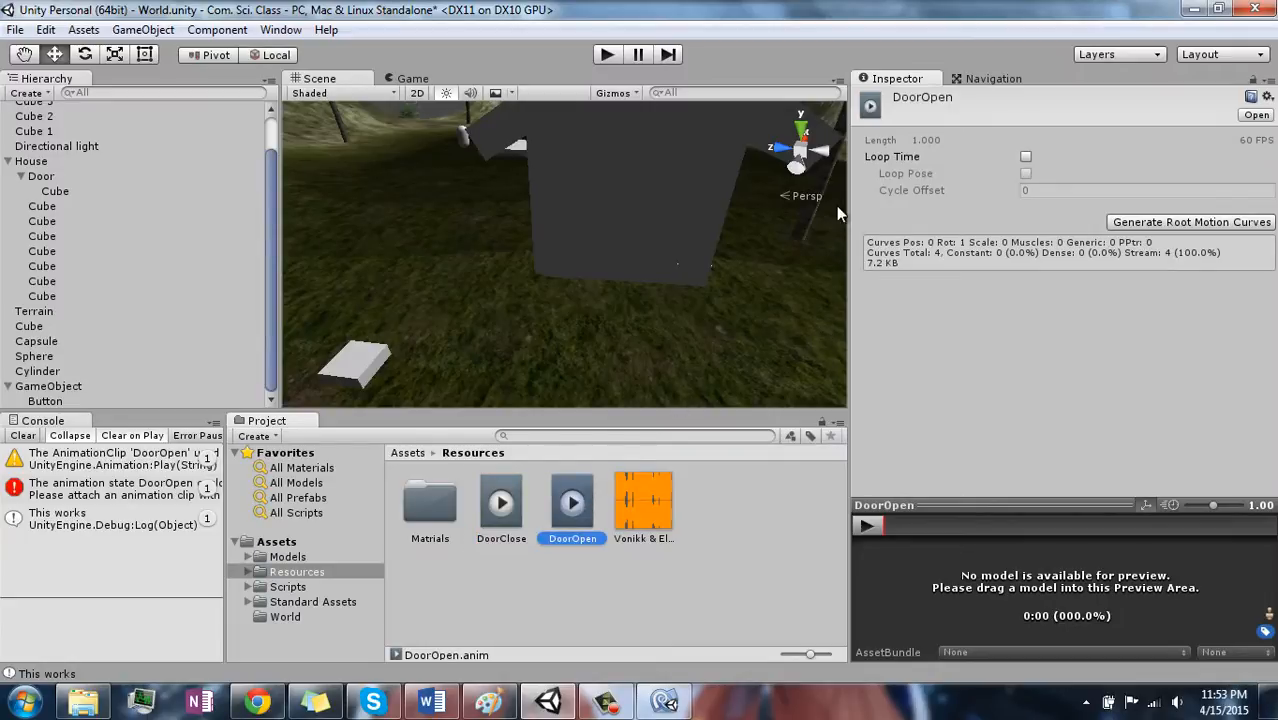
# - Enable Legacy for the DoorOpen clip in the Inspector's Debug mode, return to Normal mode, and view the Wrap Mode options
pyautogui.rightClick(880, 80)
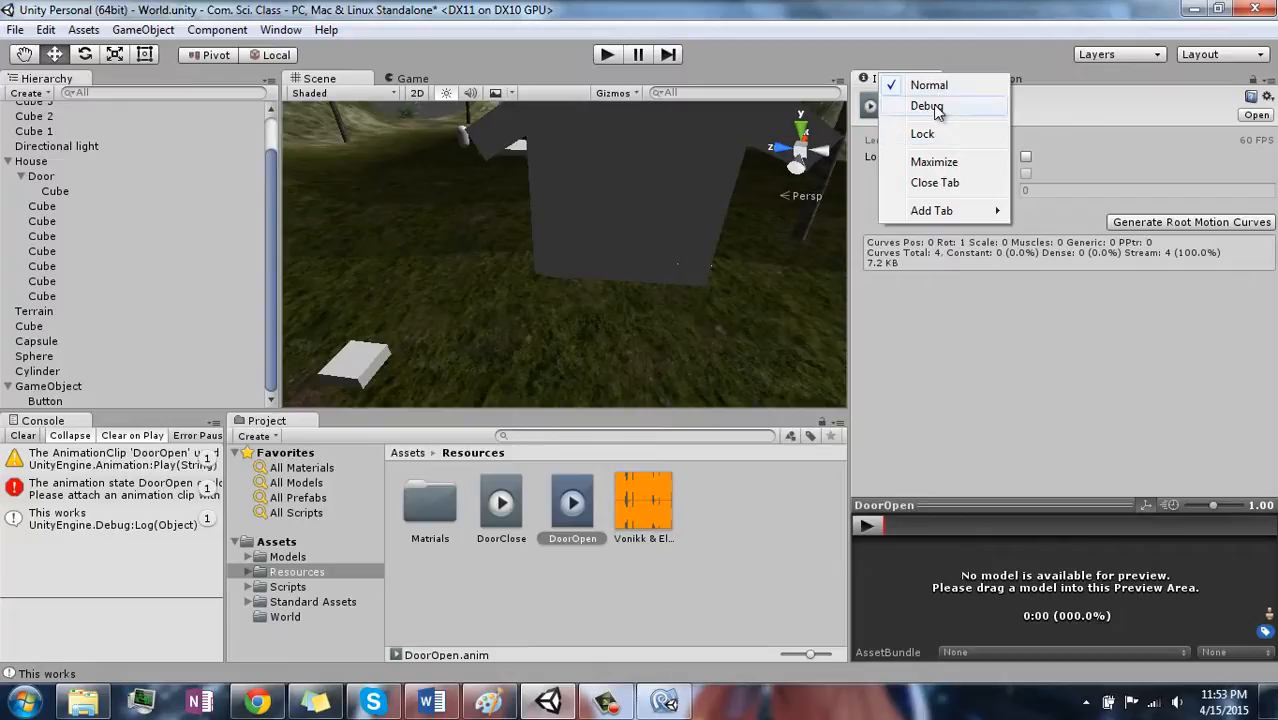
pyautogui.click(933, 106)
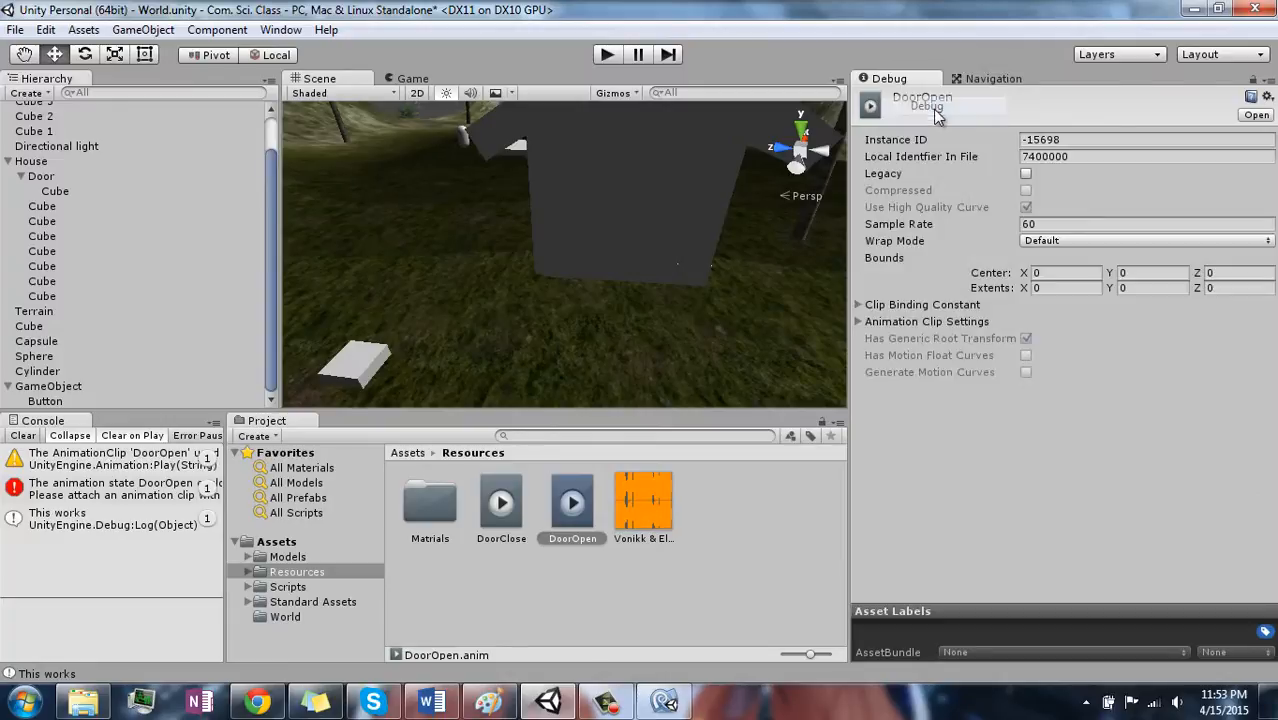
pyautogui.click(1025, 174)
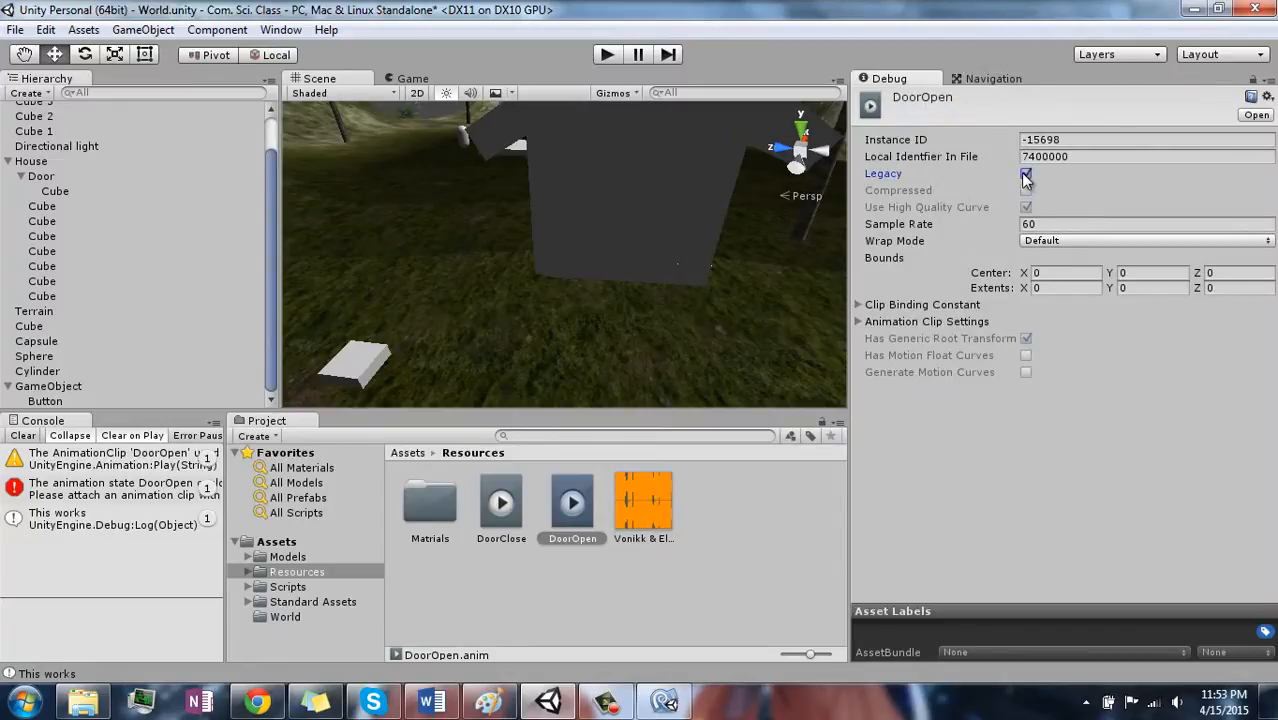
pyautogui.rightClick(906, 80)
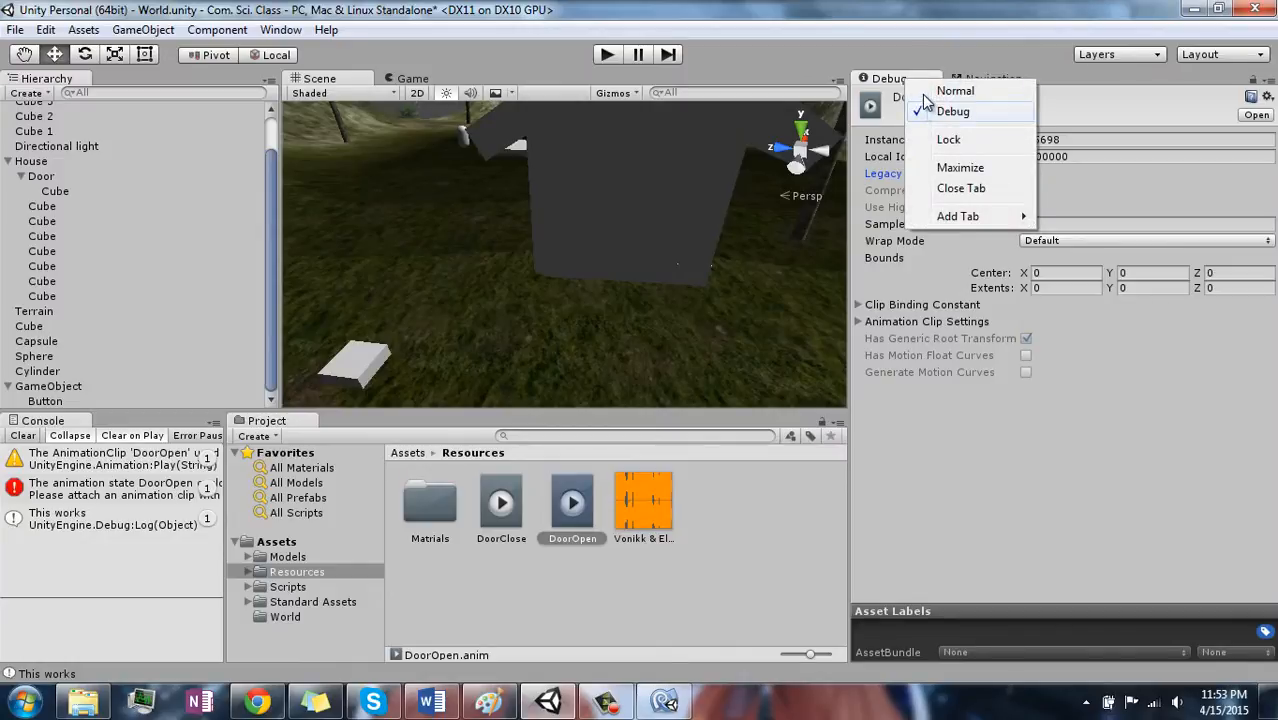
pyautogui.click(928, 92)
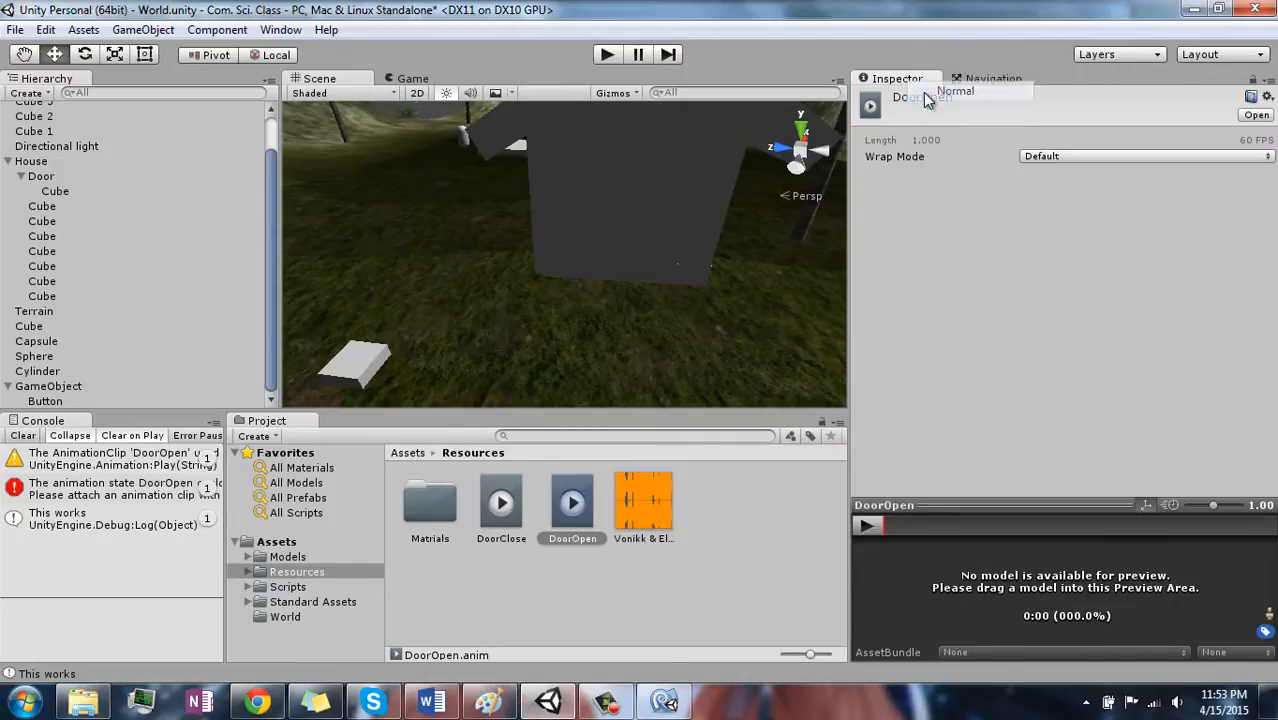
pyautogui.click(1097, 155)
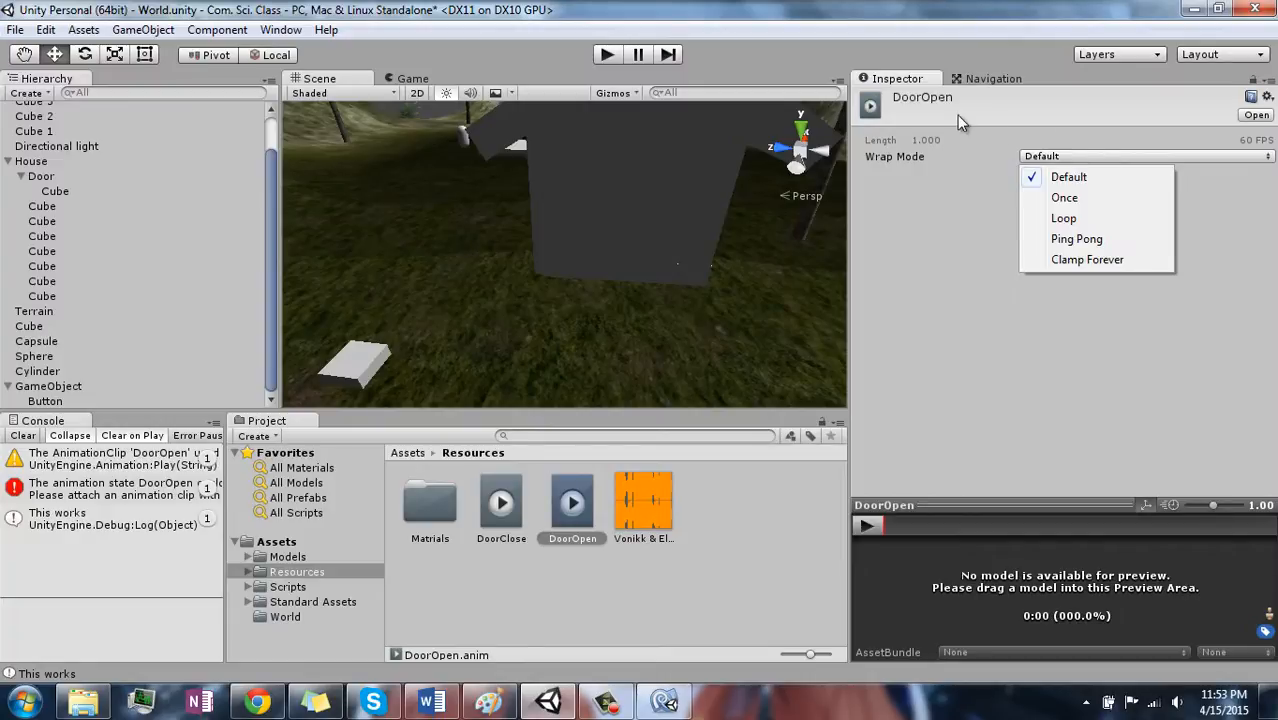
# - Run the game and walk the player back and forth over the button to trigger the door repeatedly, checking how it opens and closes
pyautogui.click(607, 55)
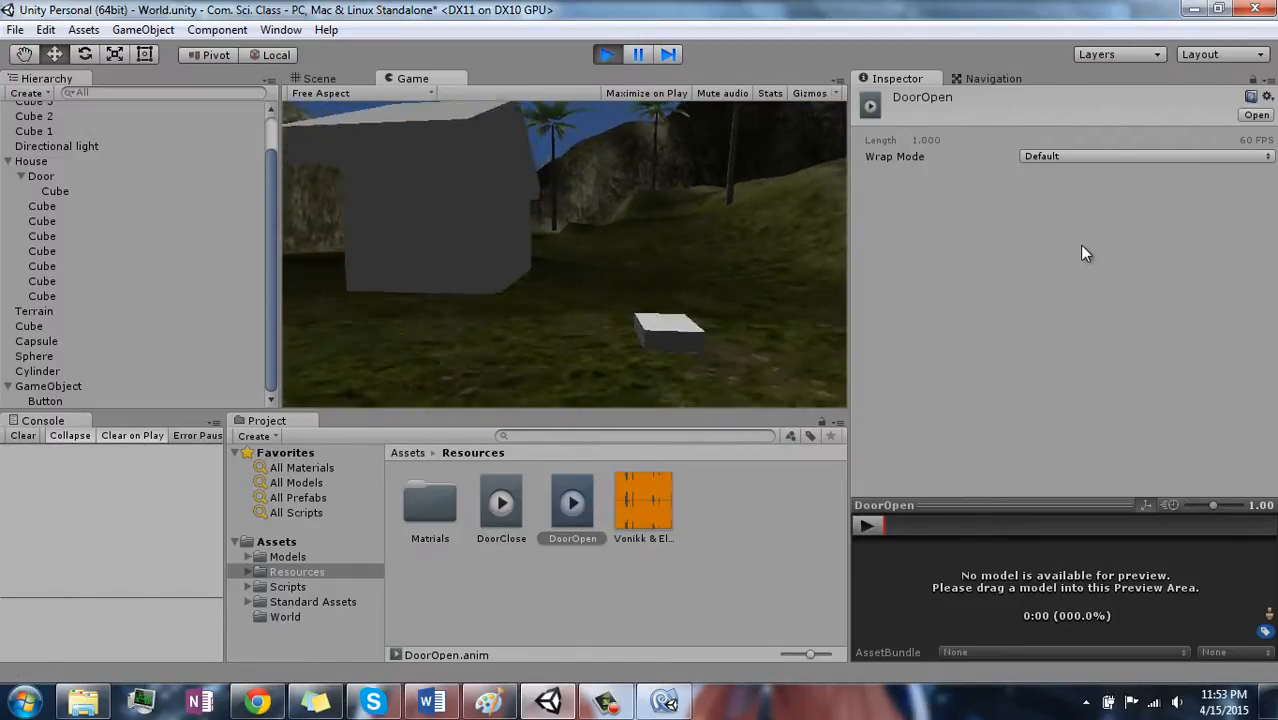
pyautogui.press('w')
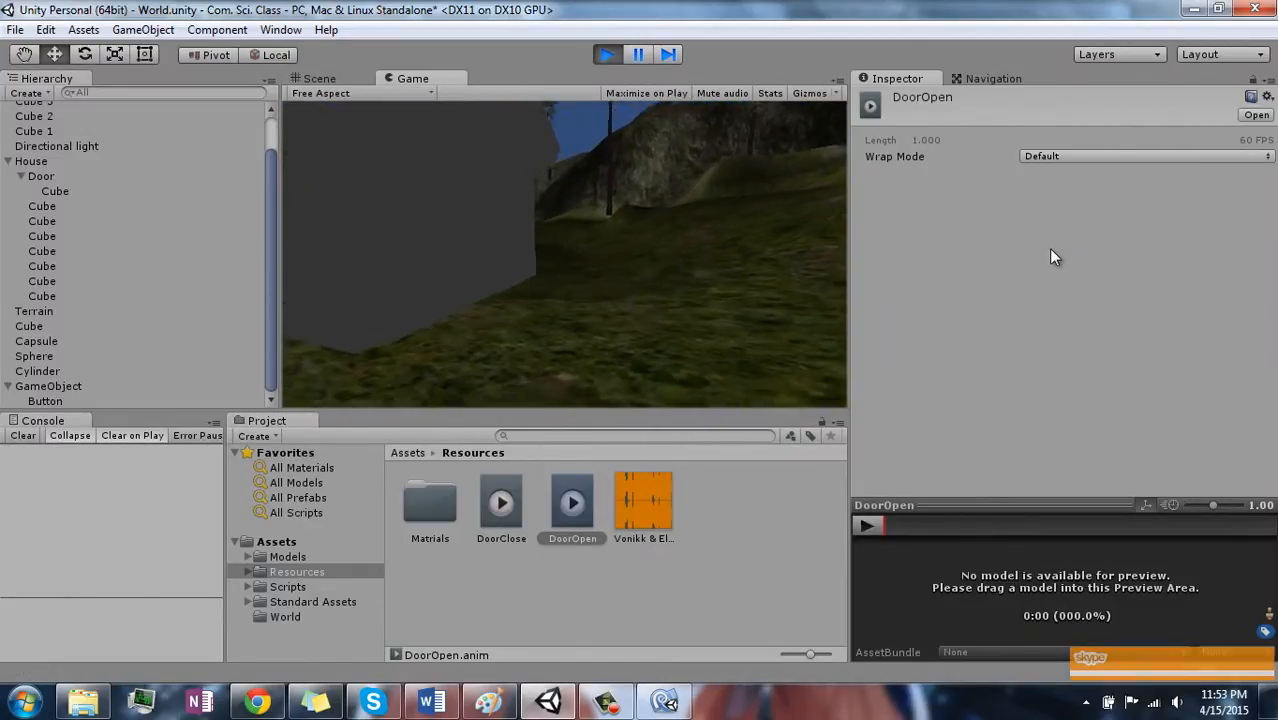
pyautogui.press('s')
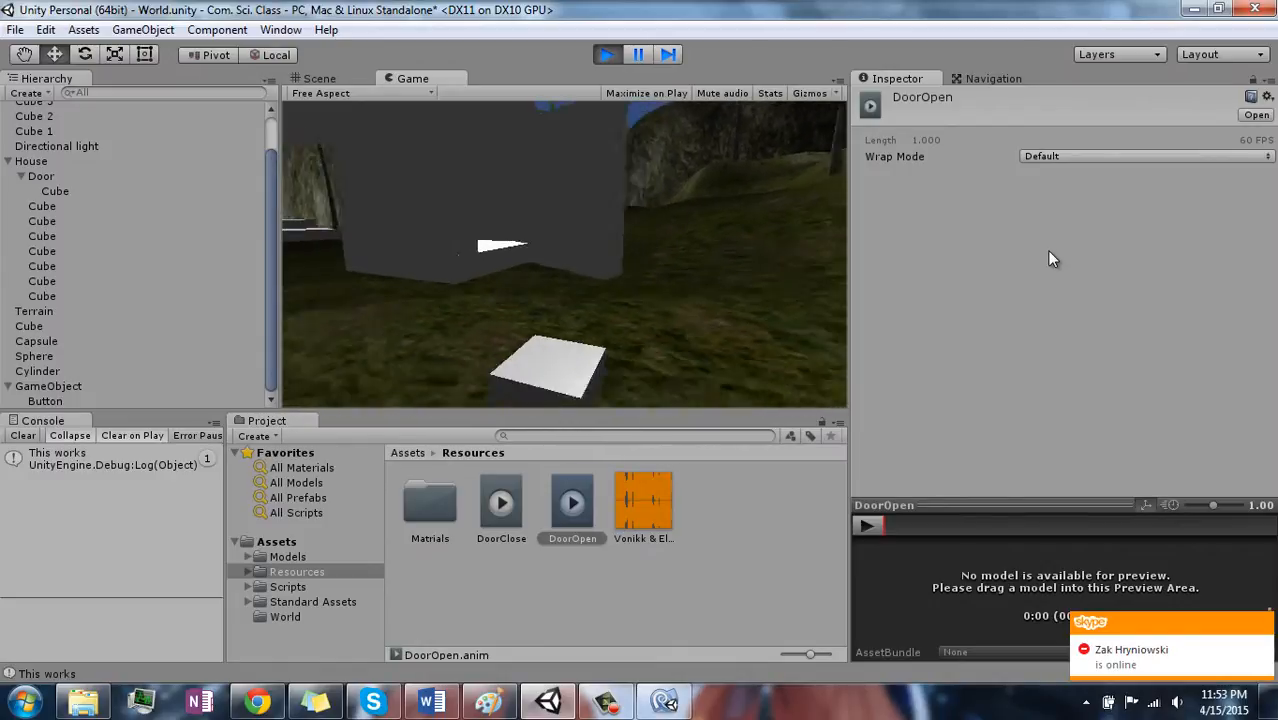
pyautogui.press('w')
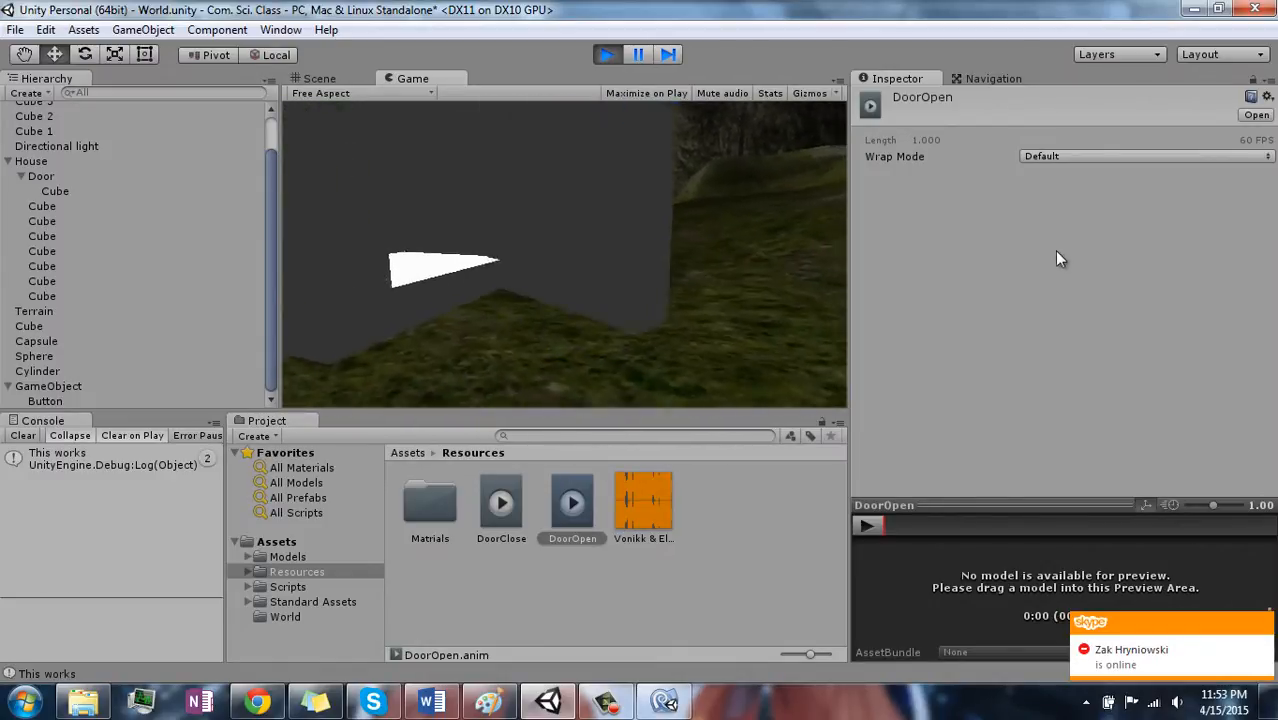
pyautogui.press('s')
pyautogui.press('w')
pyautogui.press('s')
pyautogui.press('w')
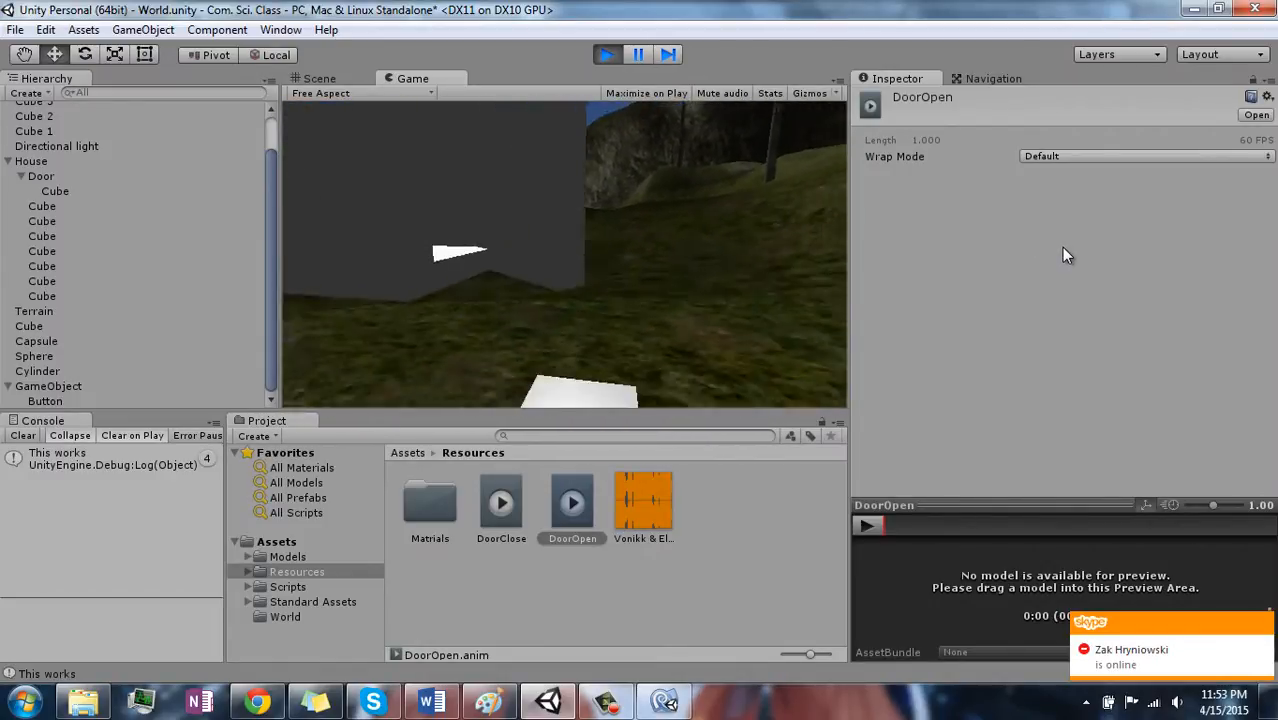
pyautogui.press('s')
pyautogui.press('w')
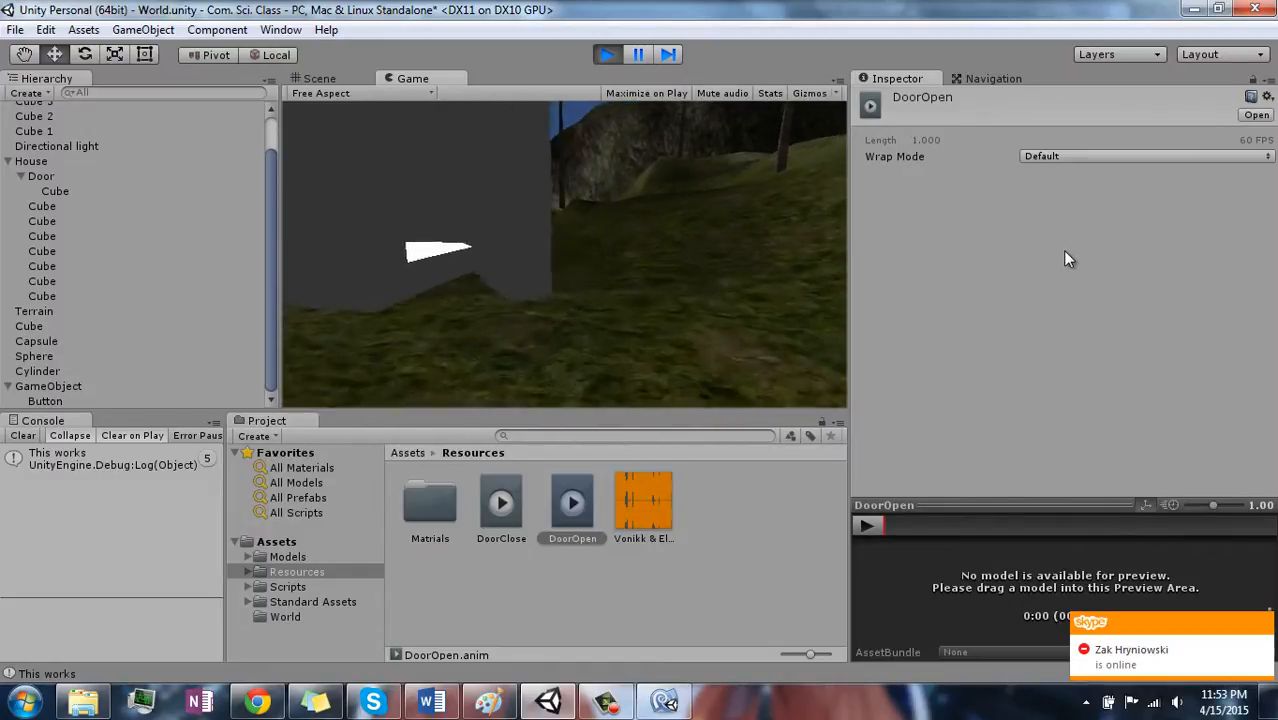
pyautogui.press('s')
pyautogui.press('w')
pyautogui.press('s')
pyautogui.press('w')
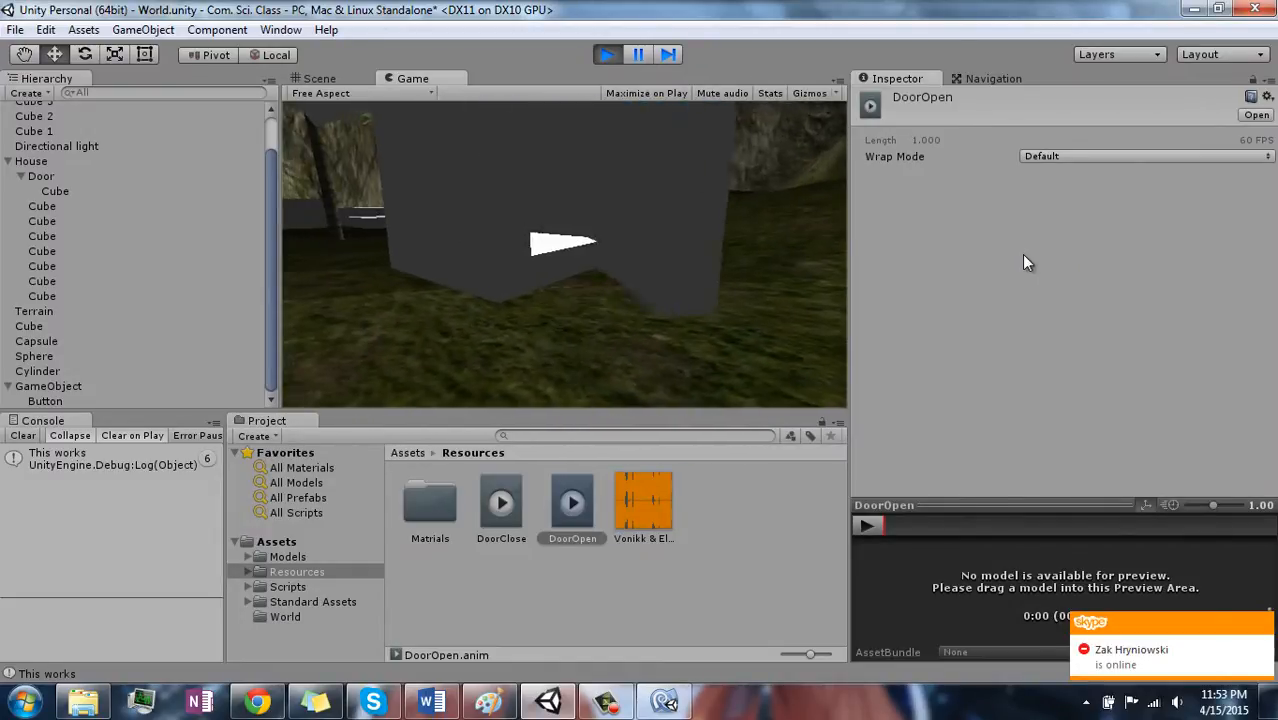
pyautogui.press('w')
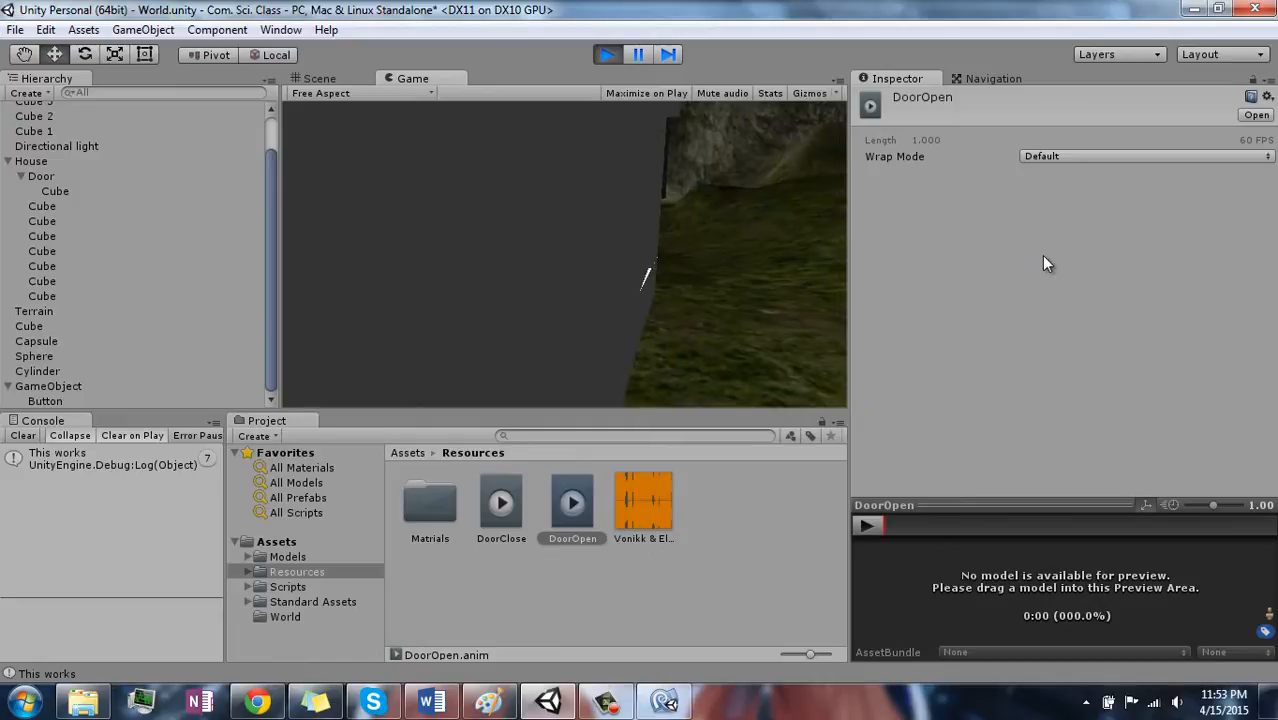
pyautogui.press('s')
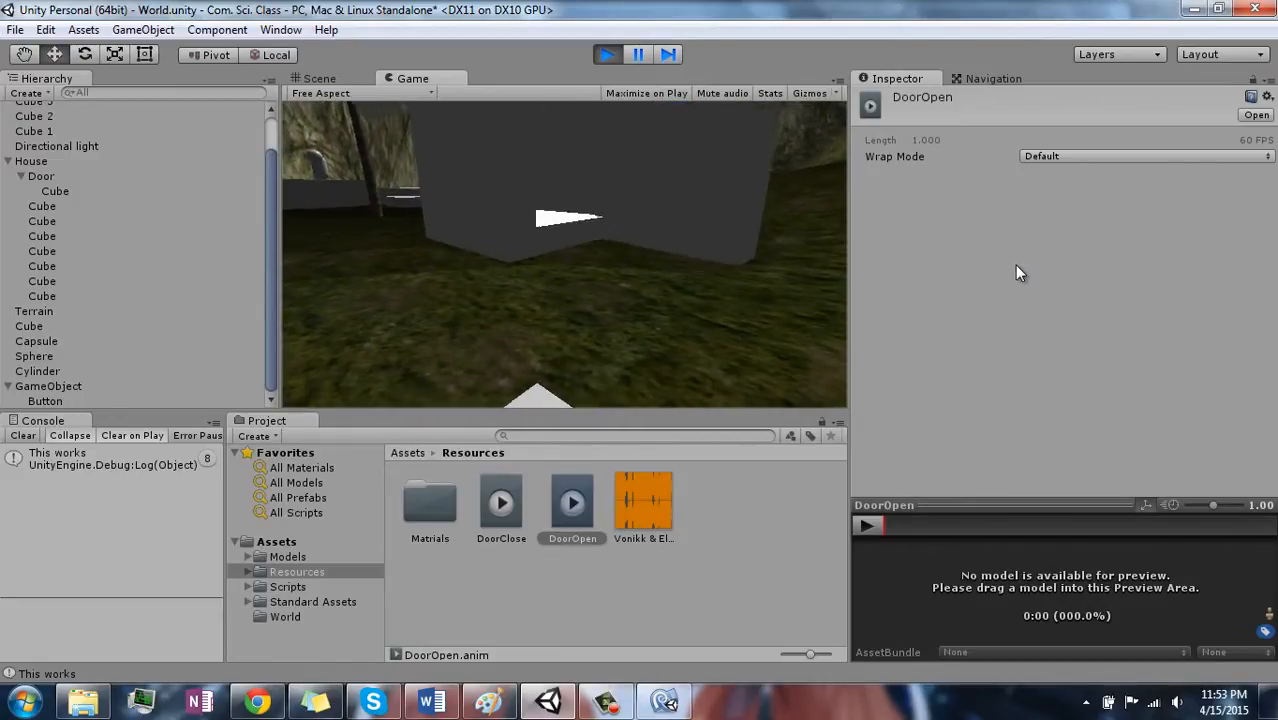
pyautogui.press('w')
pyautogui.press('s')
pyautogui.press('w')
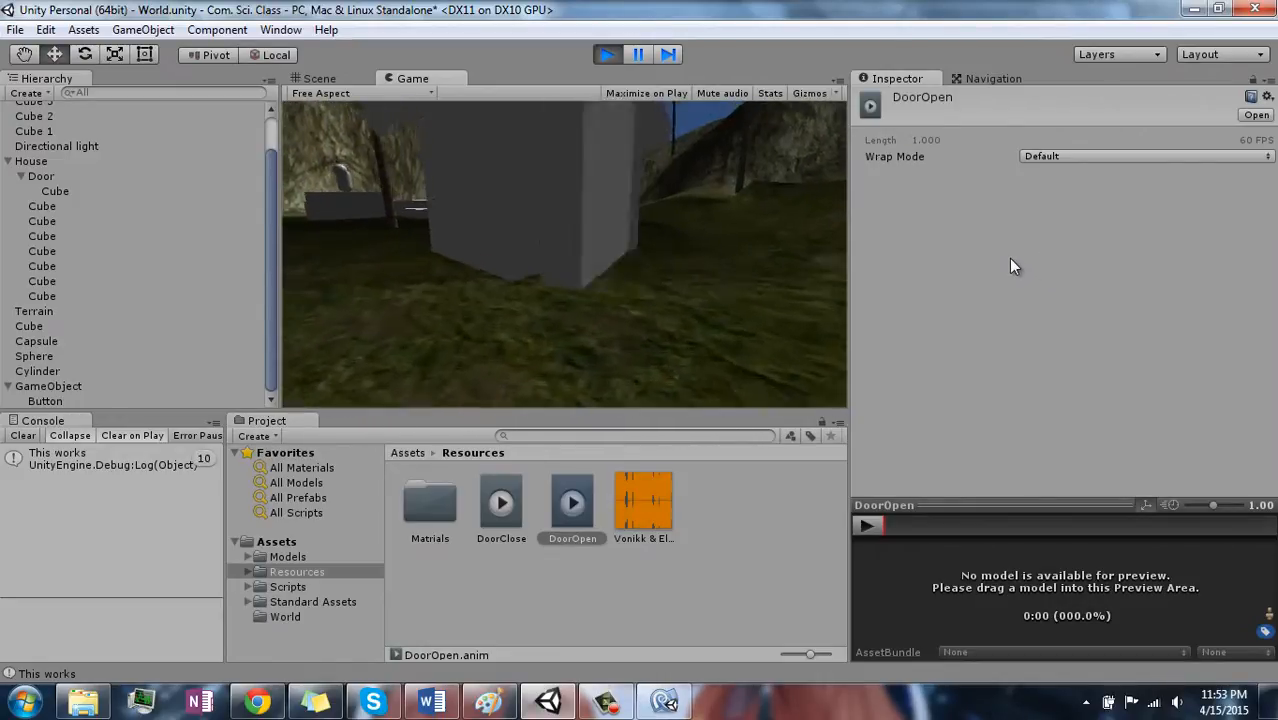
pyautogui.press('w')
pyautogui.press('s')
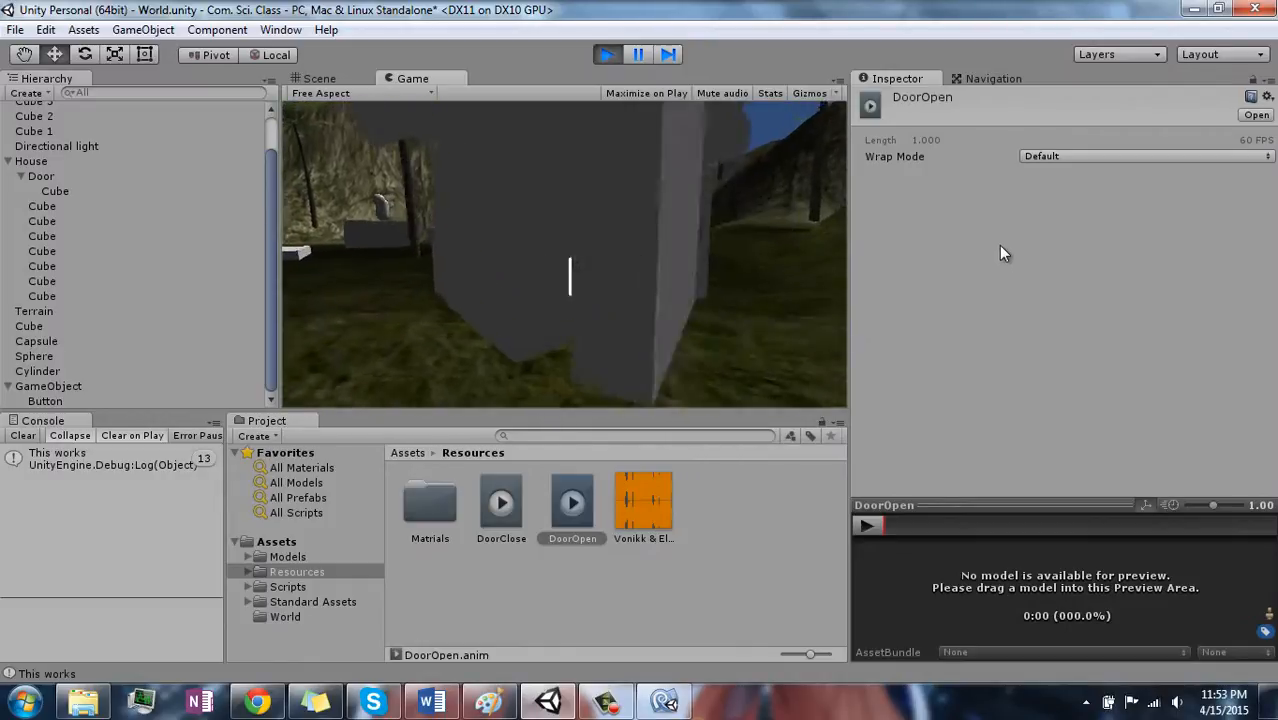
pyautogui.press('w')
pyautogui.press('s')
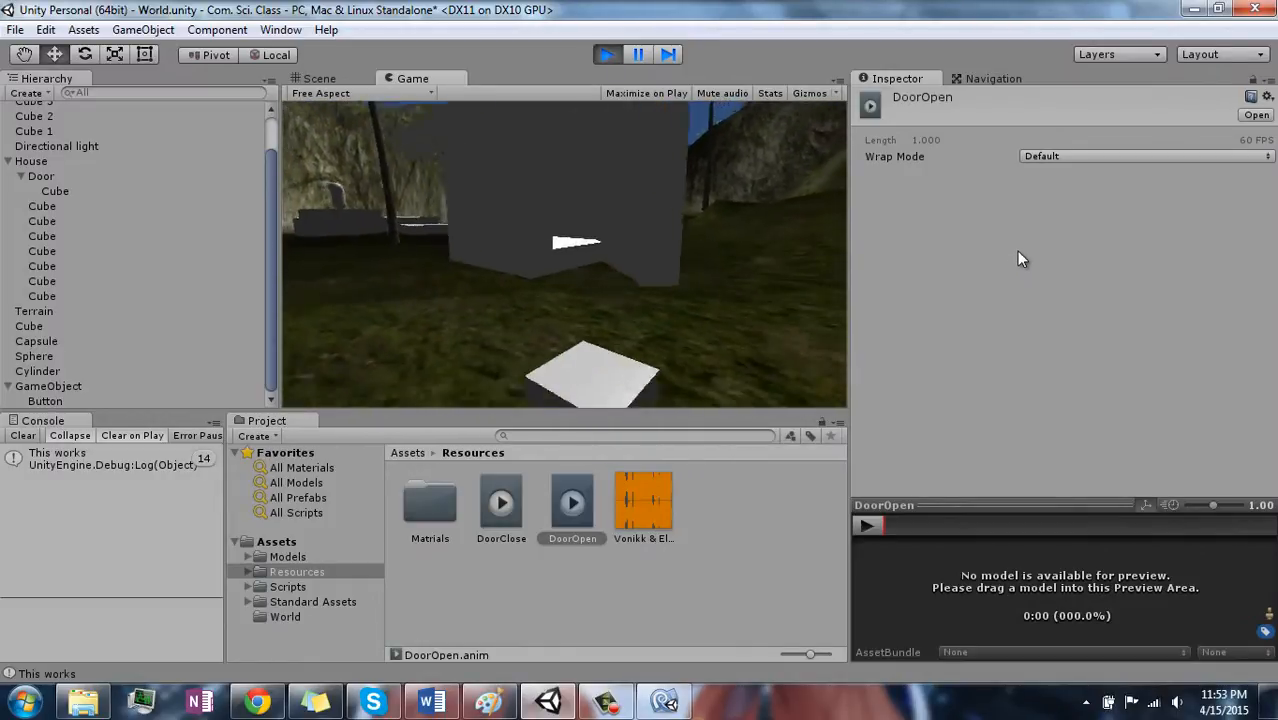
pyautogui.press('w')
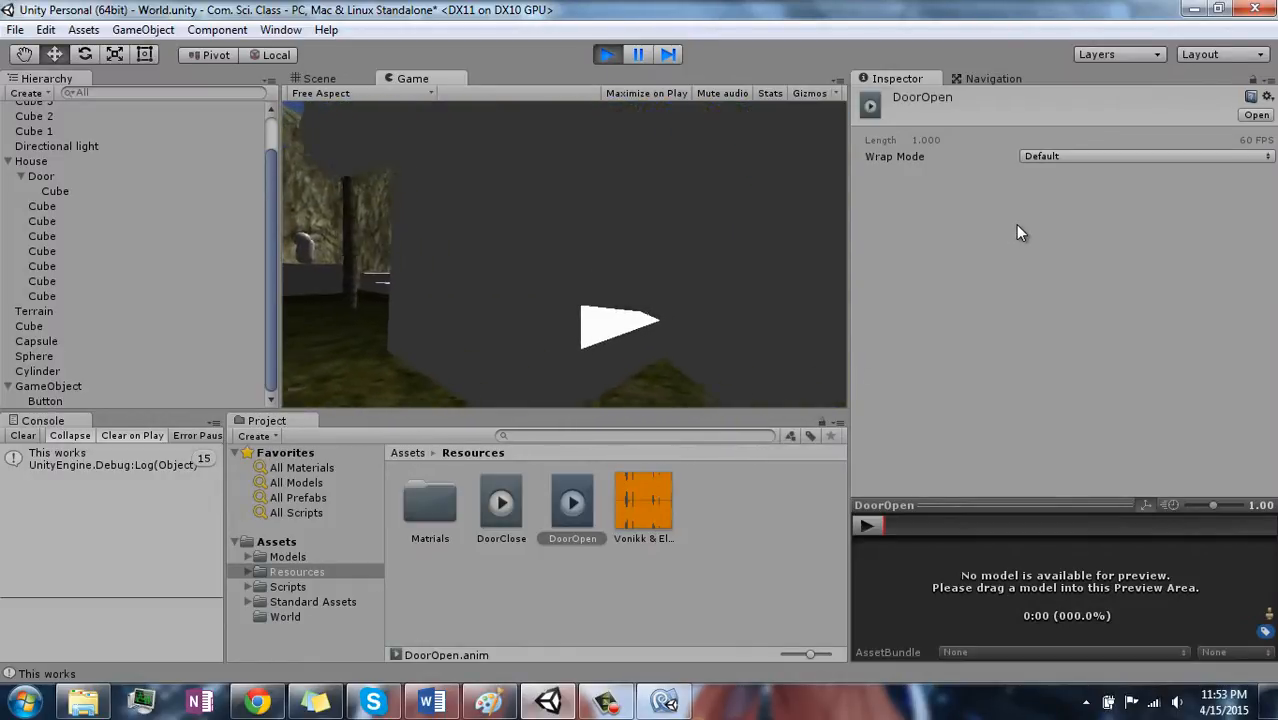
pyautogui.press('s')
pyautogui.press('w')
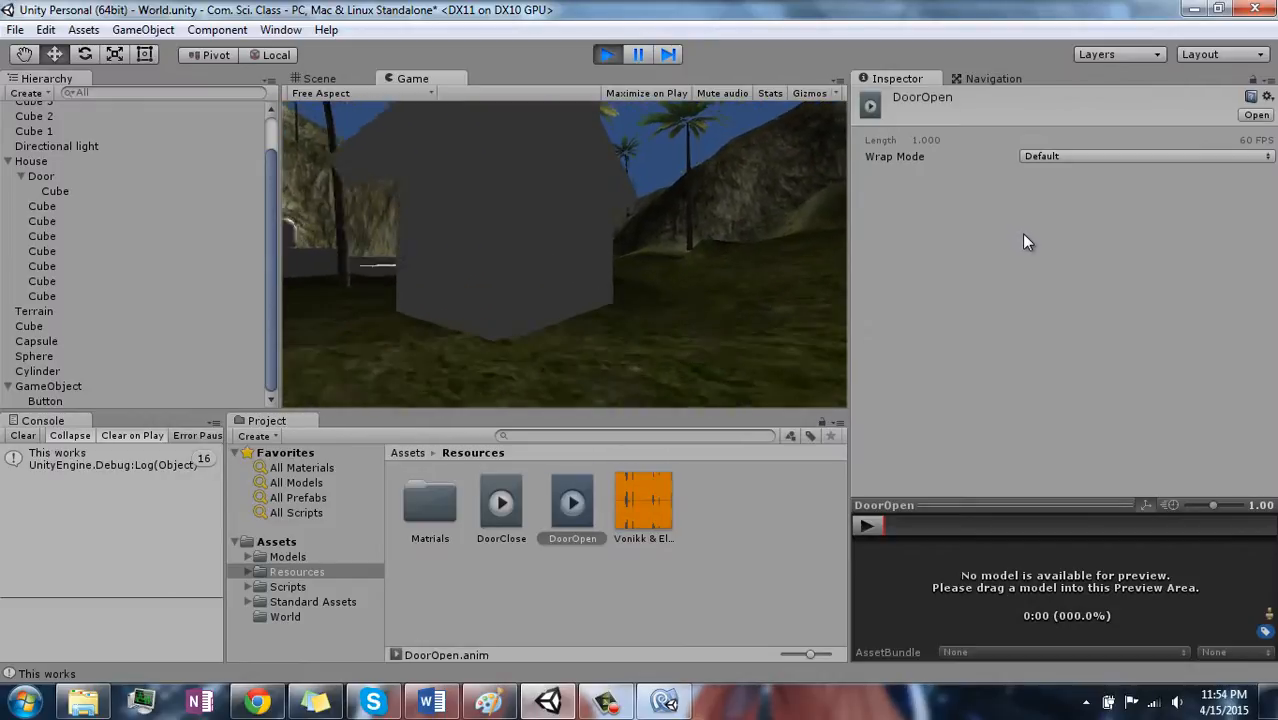
pyautogui.press('w')
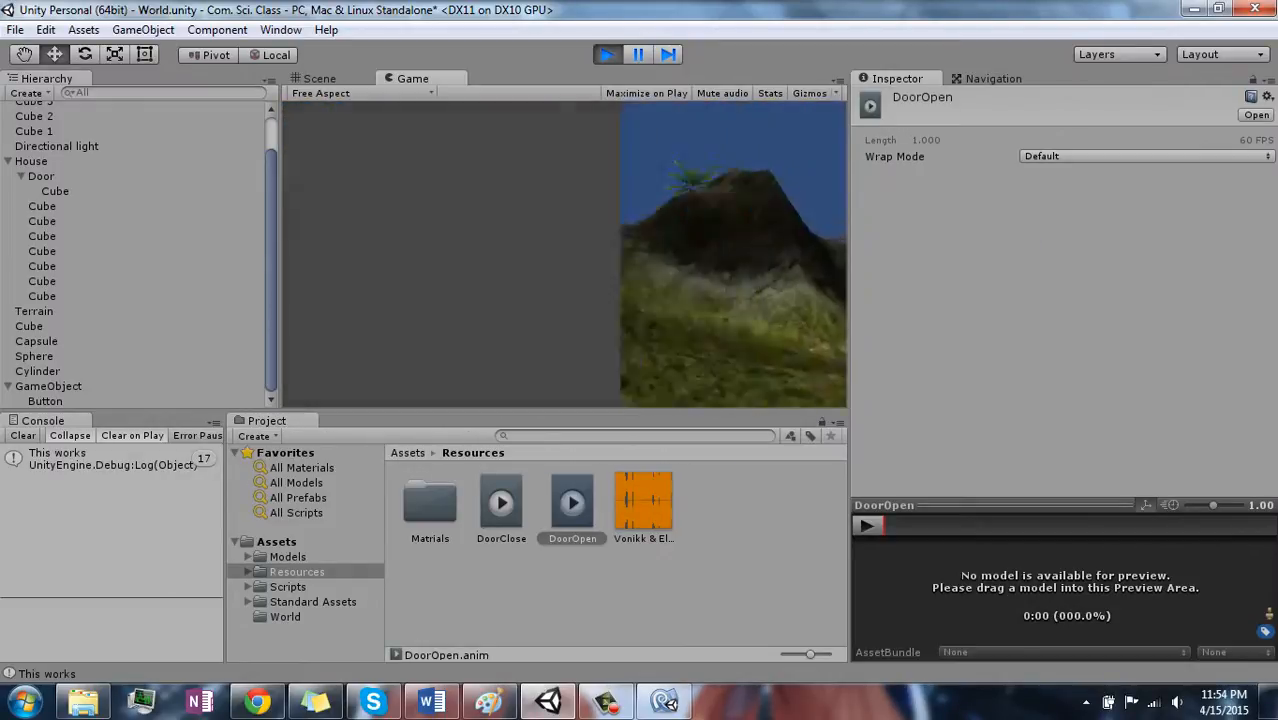
pyautogui.press('w')
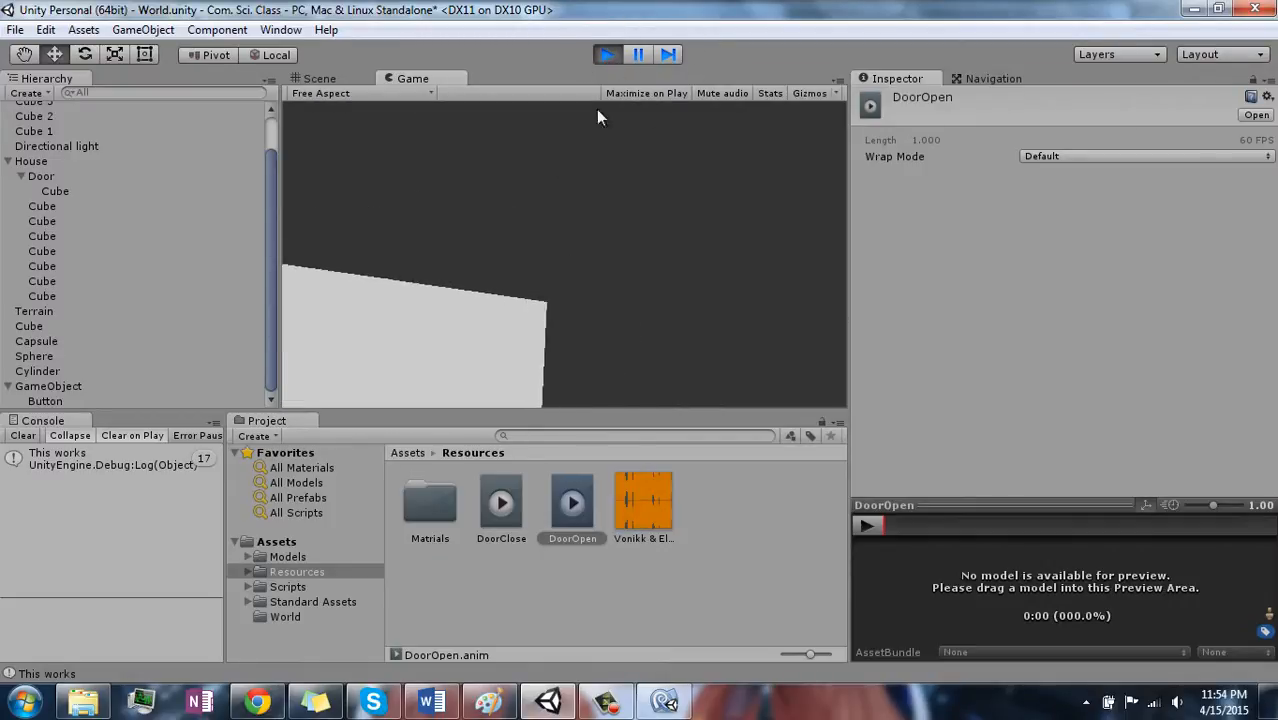
# - Collapse the House and GameObject groups in the scene's object hierarchy
pyautogui.click(7, 162)
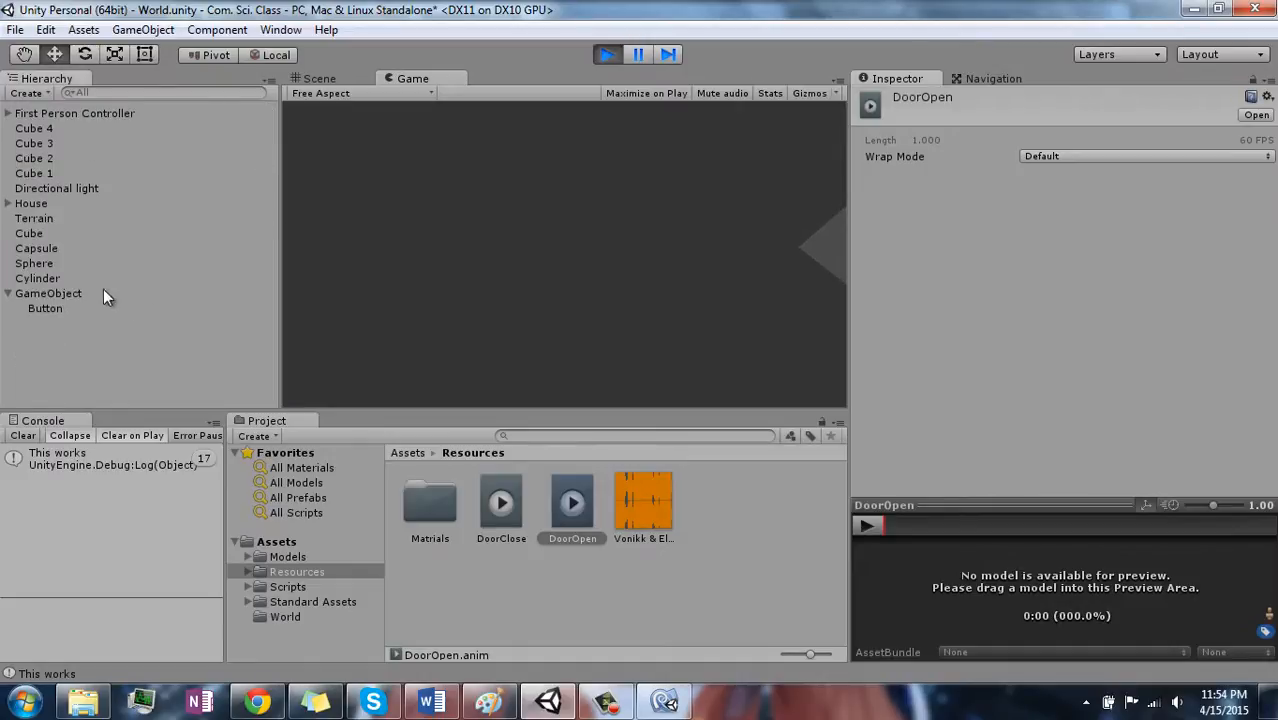
pyautogui.click(8, 293)
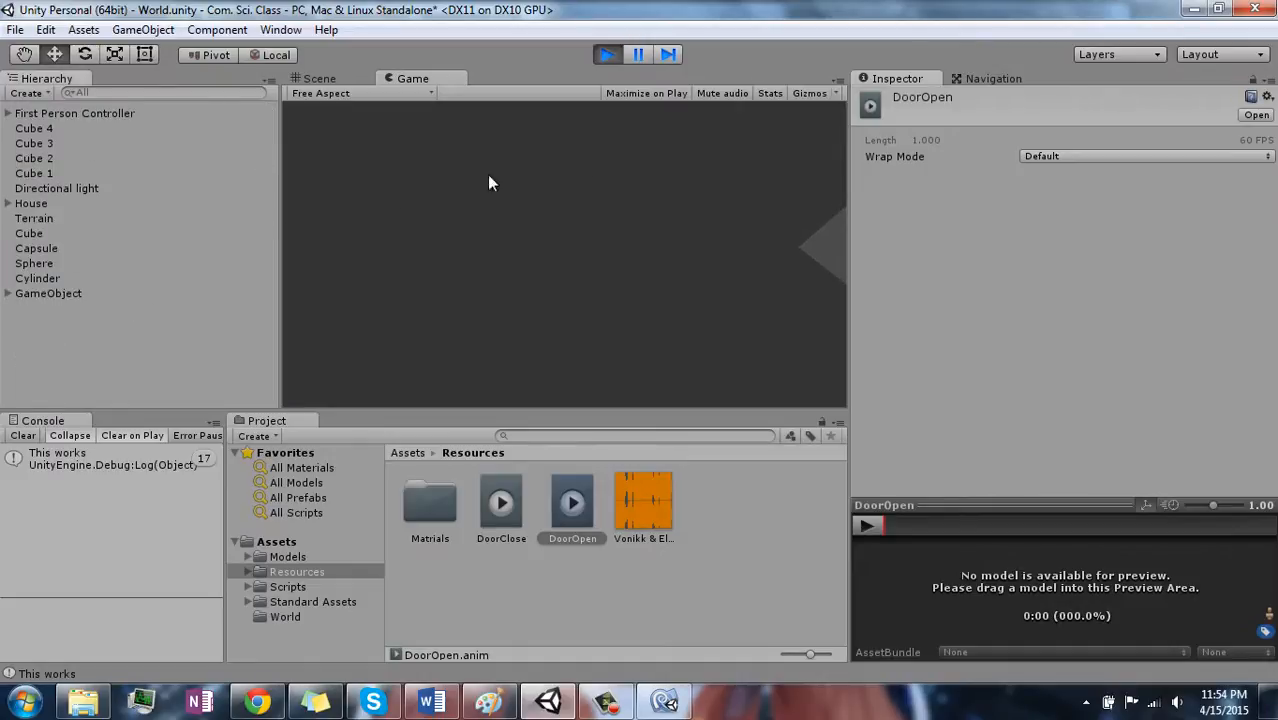